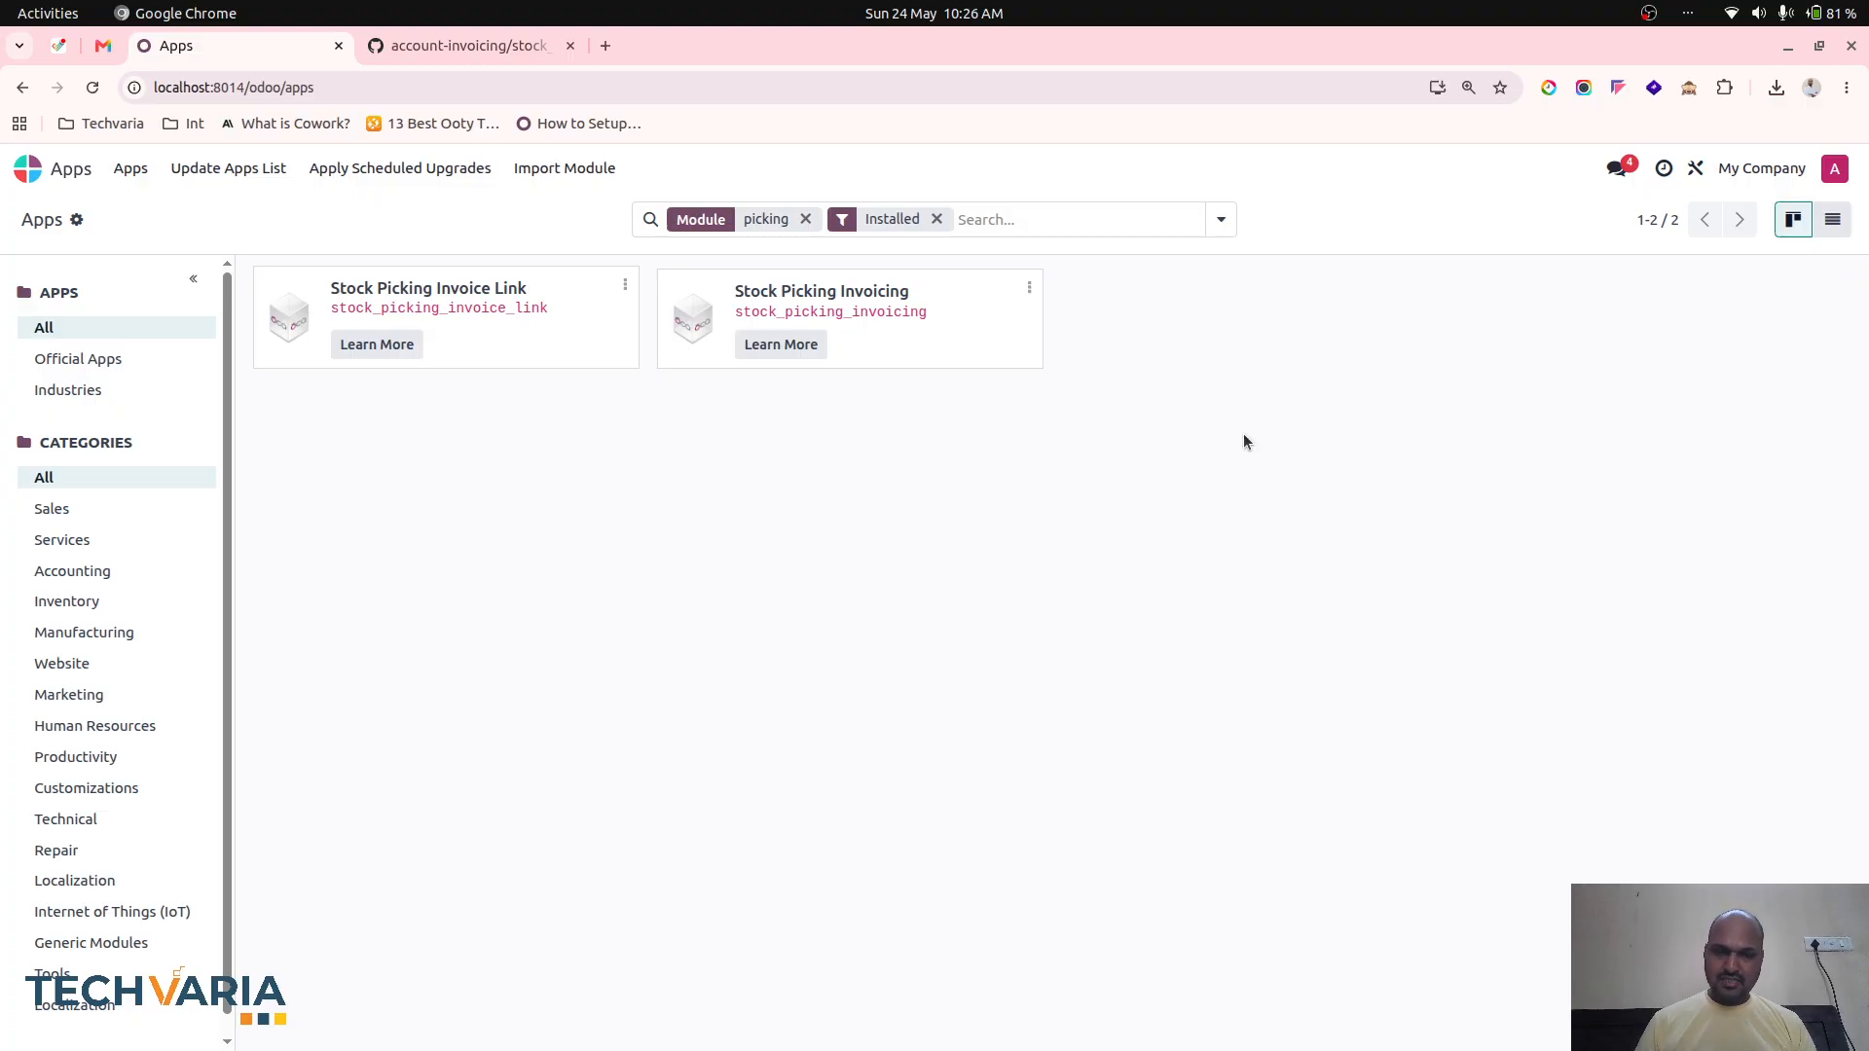
Switch to the GitHub page of the stock_picking_invoicing module and read its one-sentence description
left_click(482, 45)
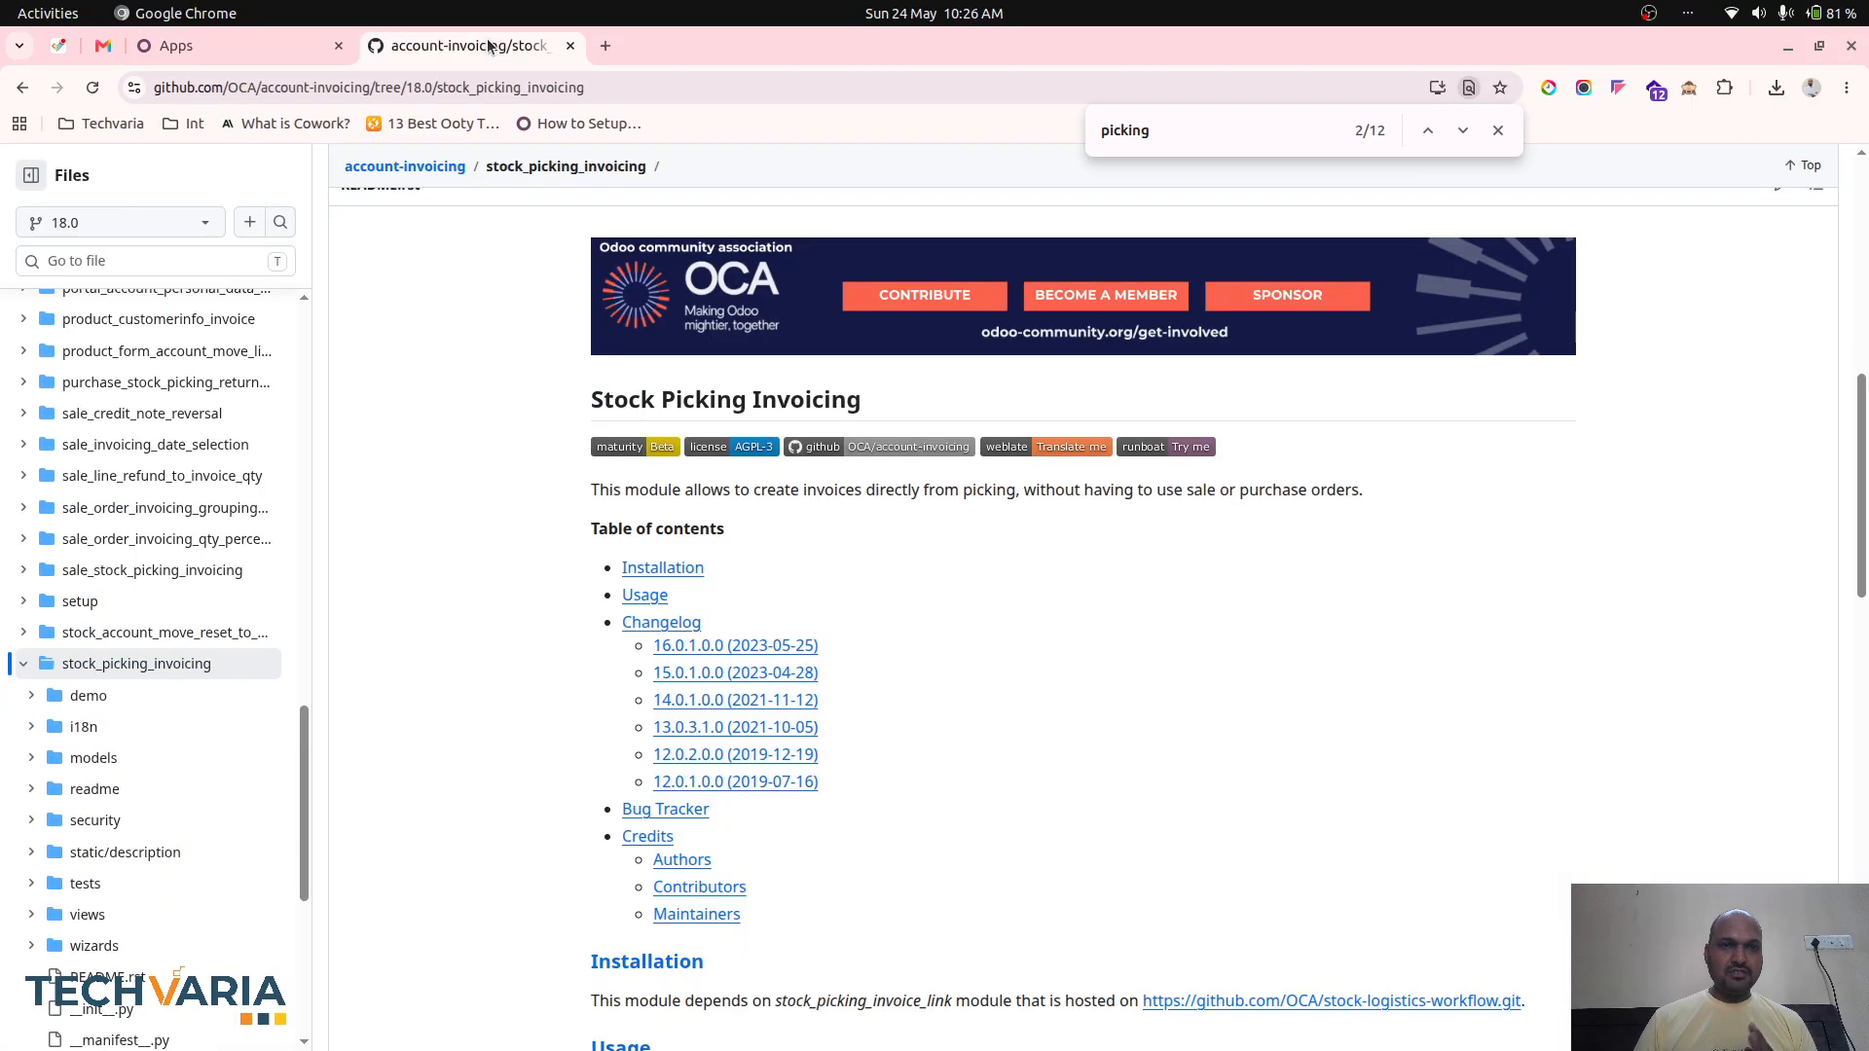
triple_click(823, 491)
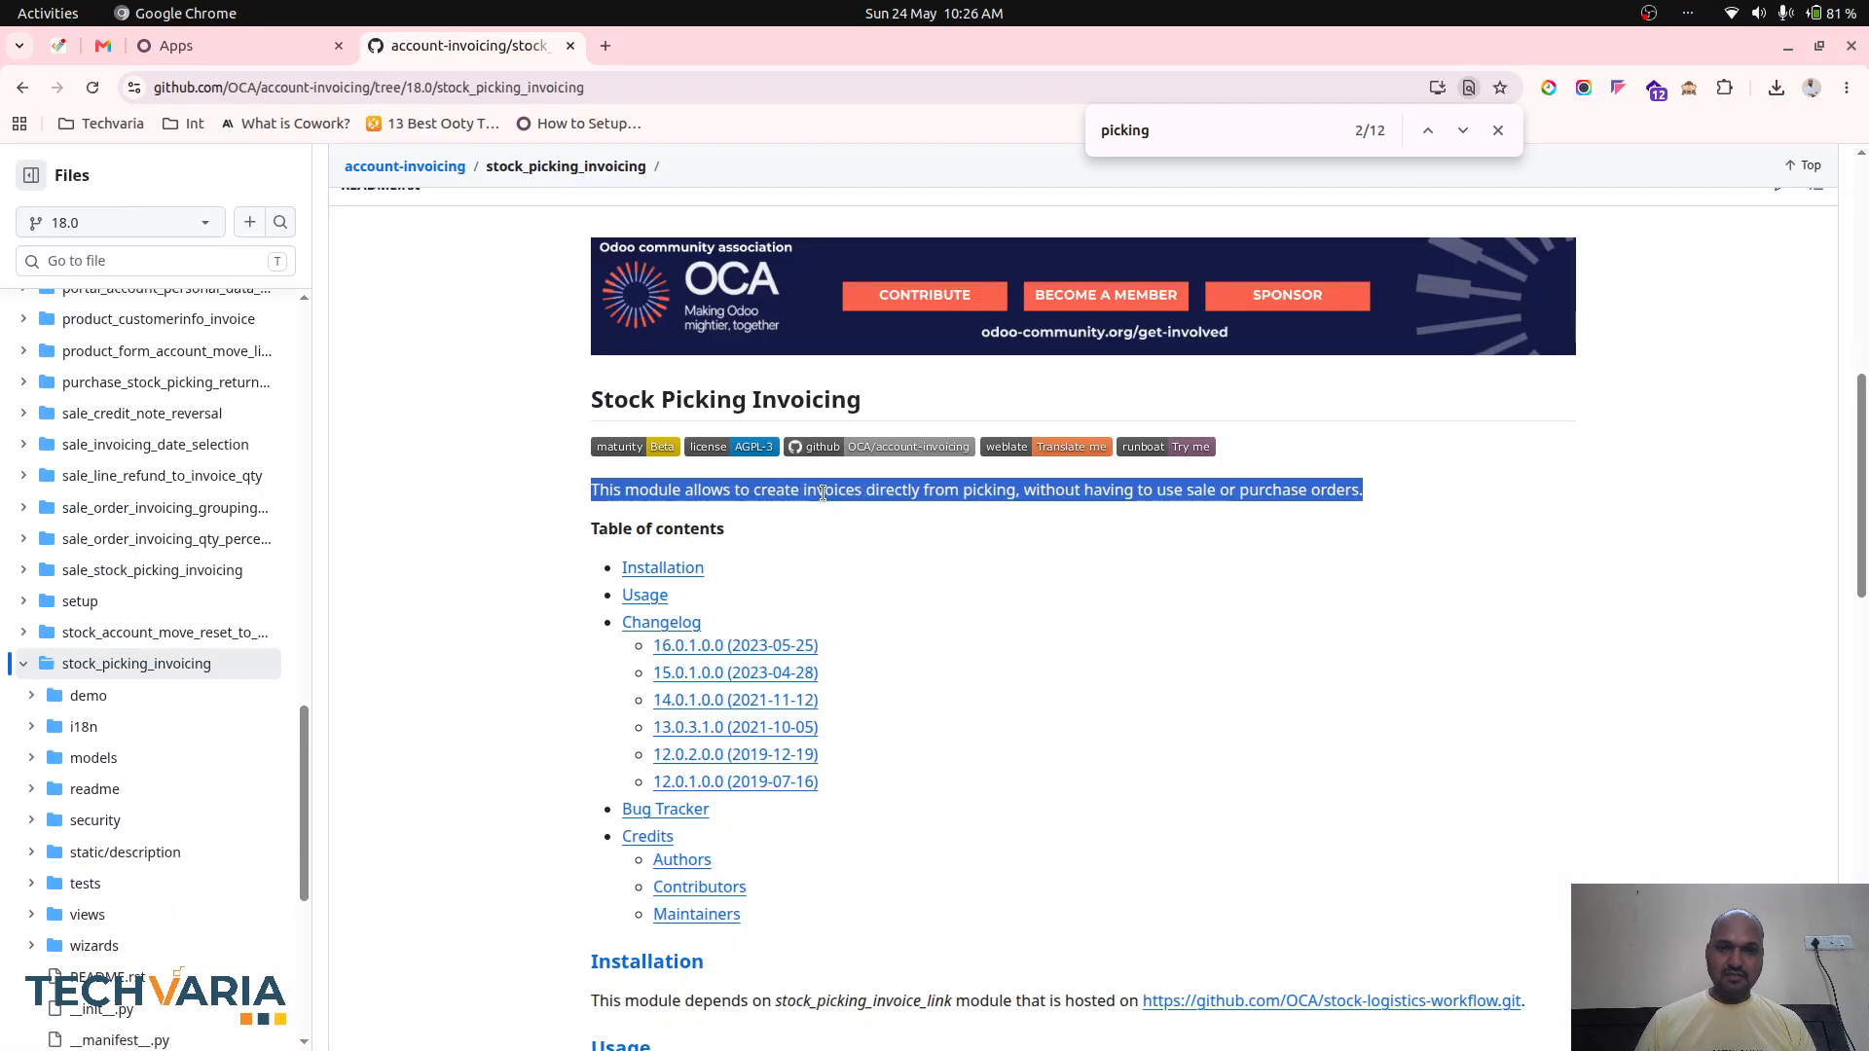
left_click(983, 508)
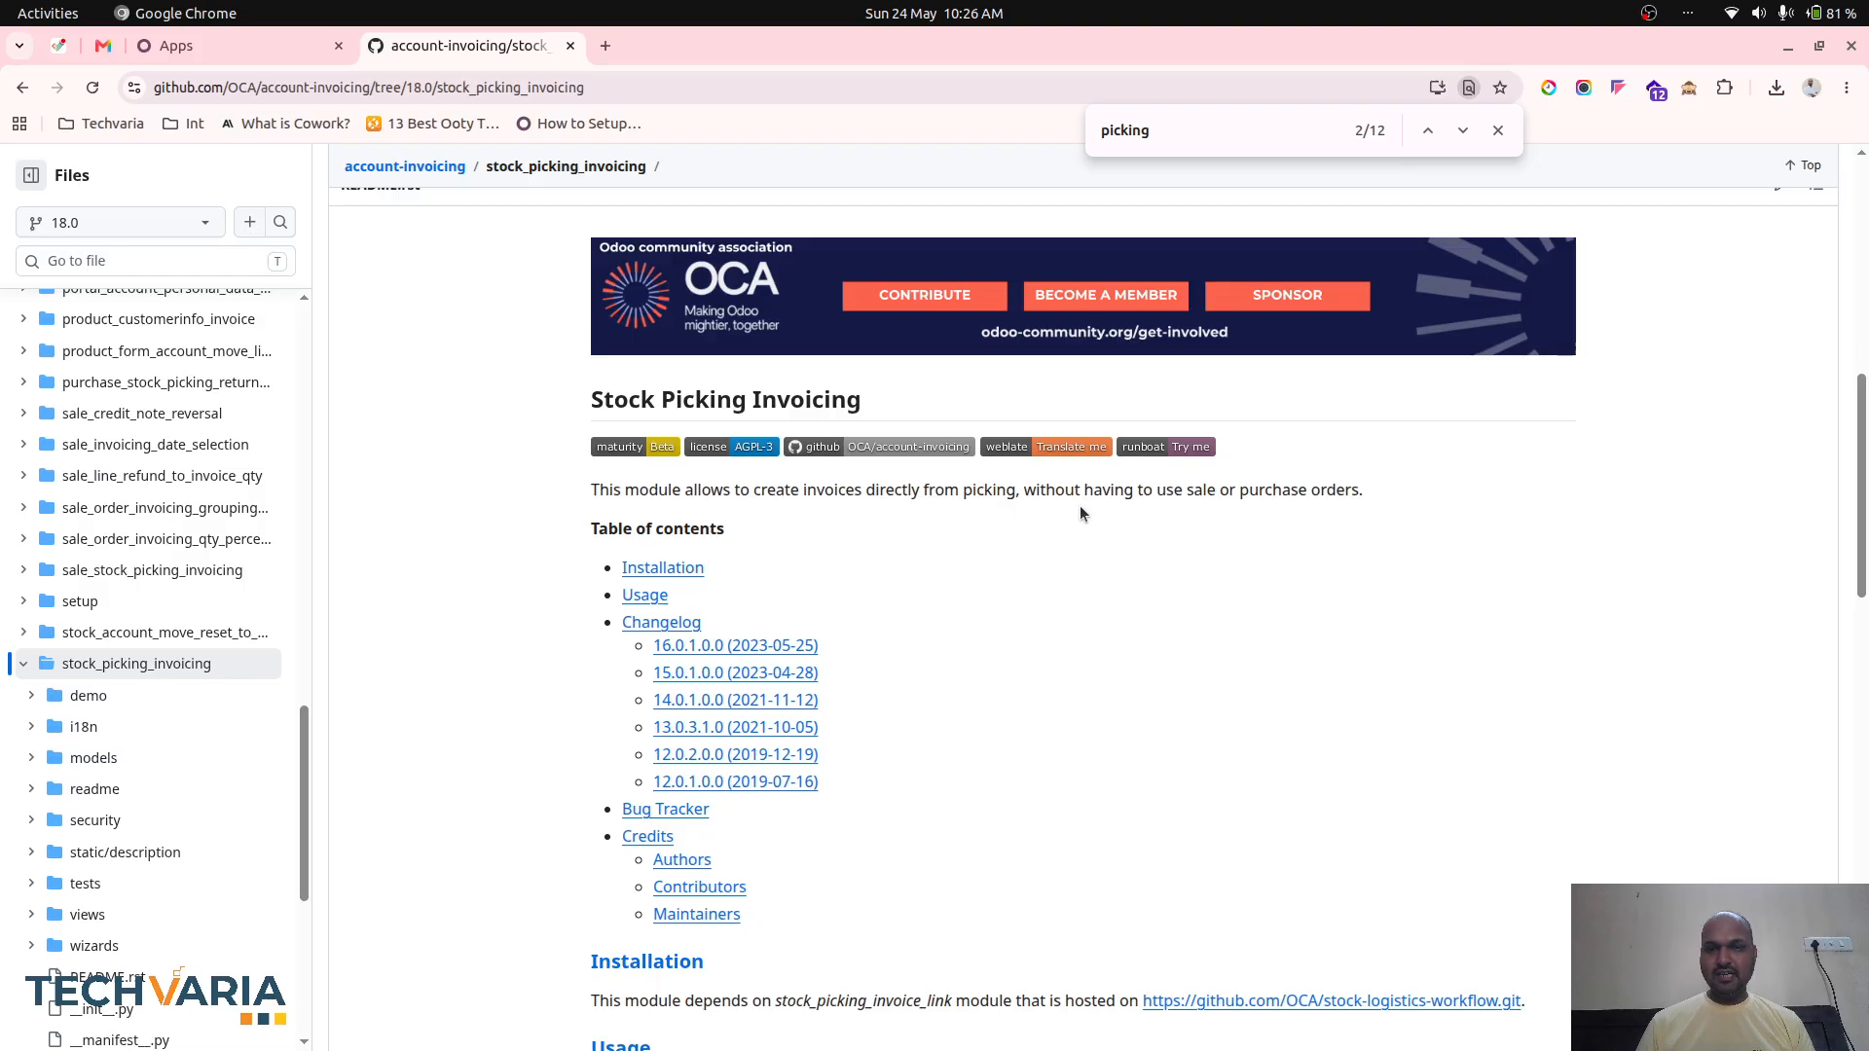
double_click(1112, 491)
left_click(1112, 494)
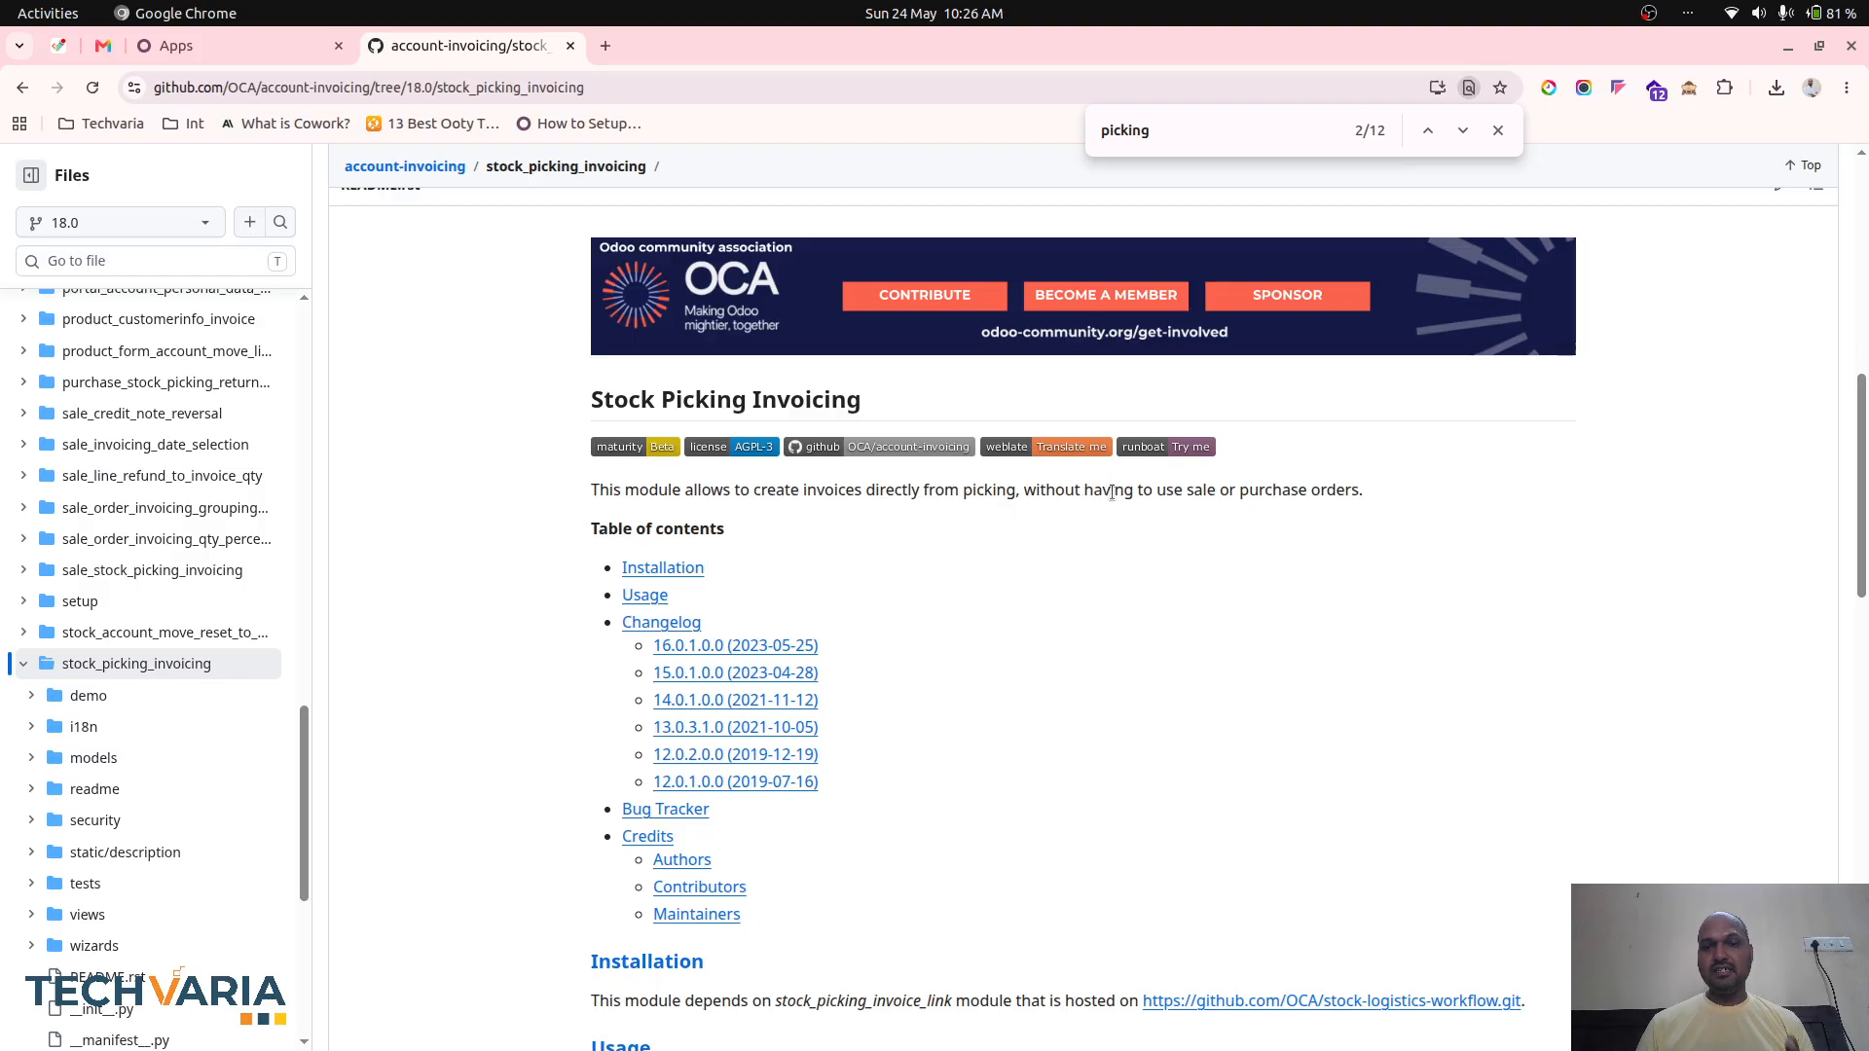
double_click(1111, 492)
left_click(1112, 494)
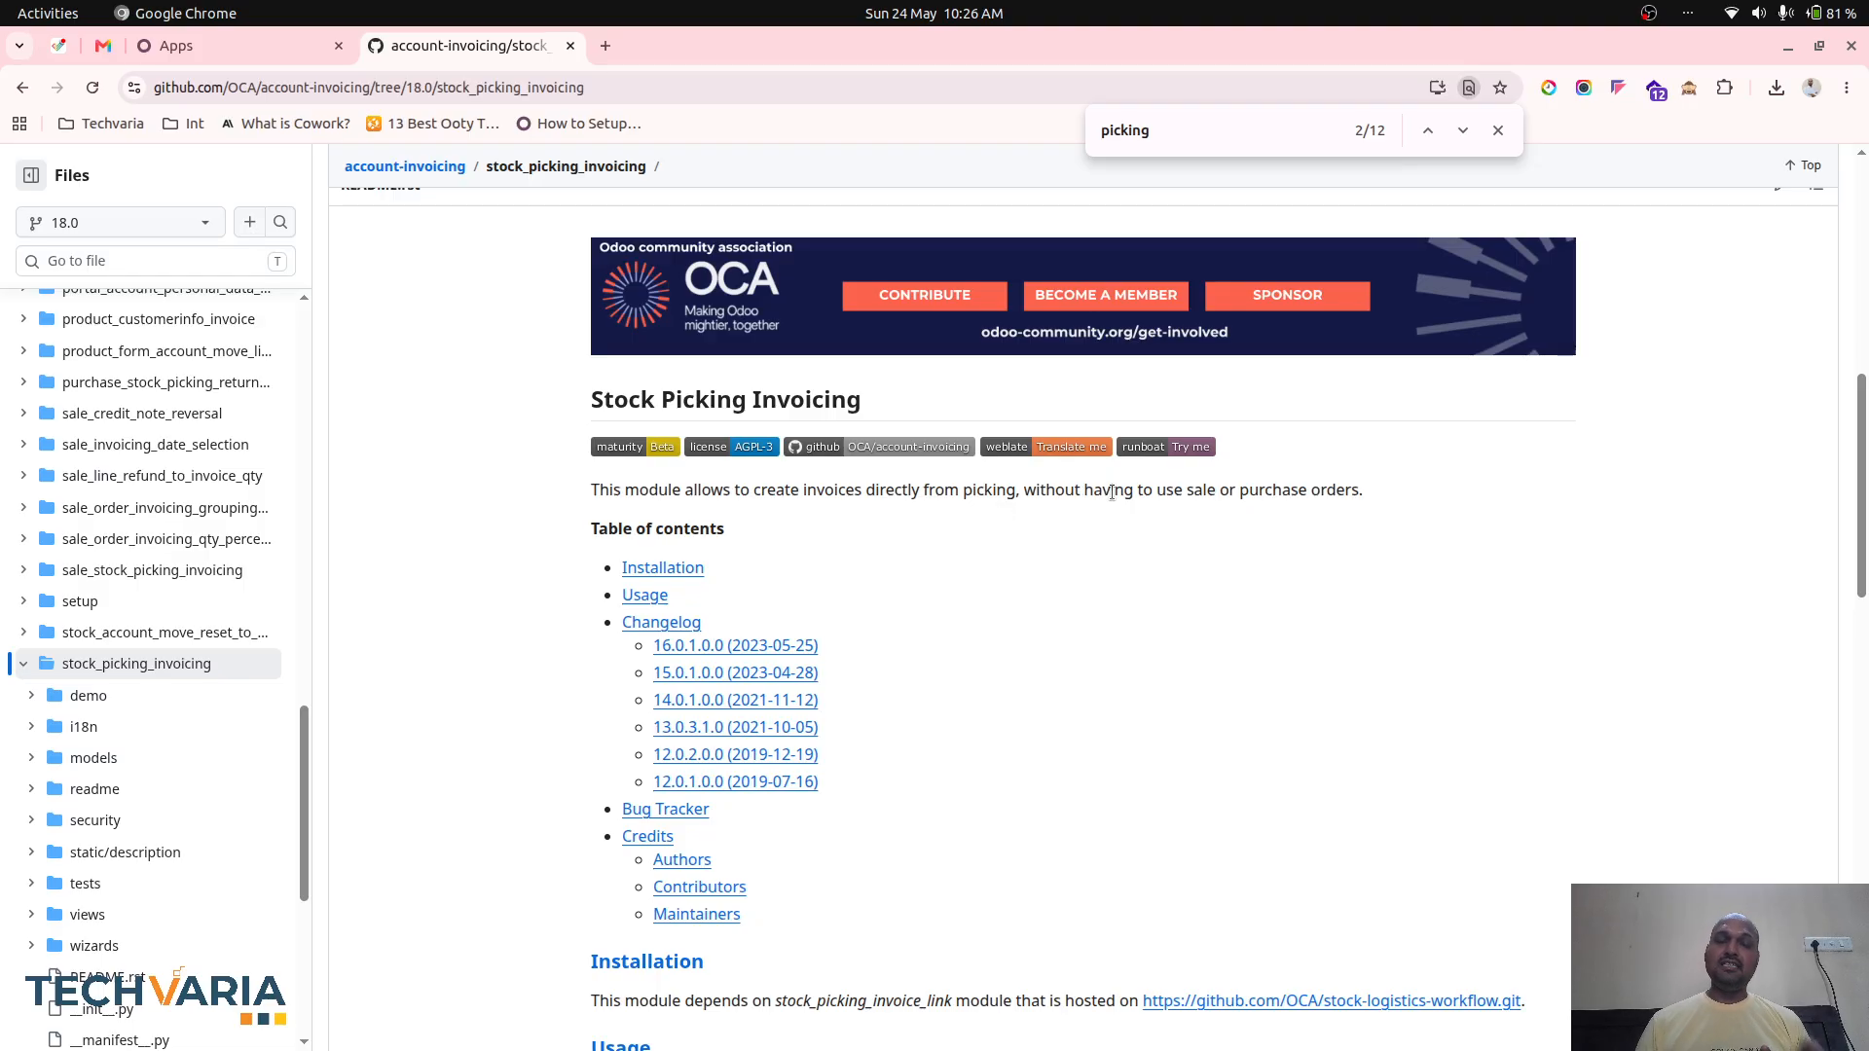
double_click(1112, 491)
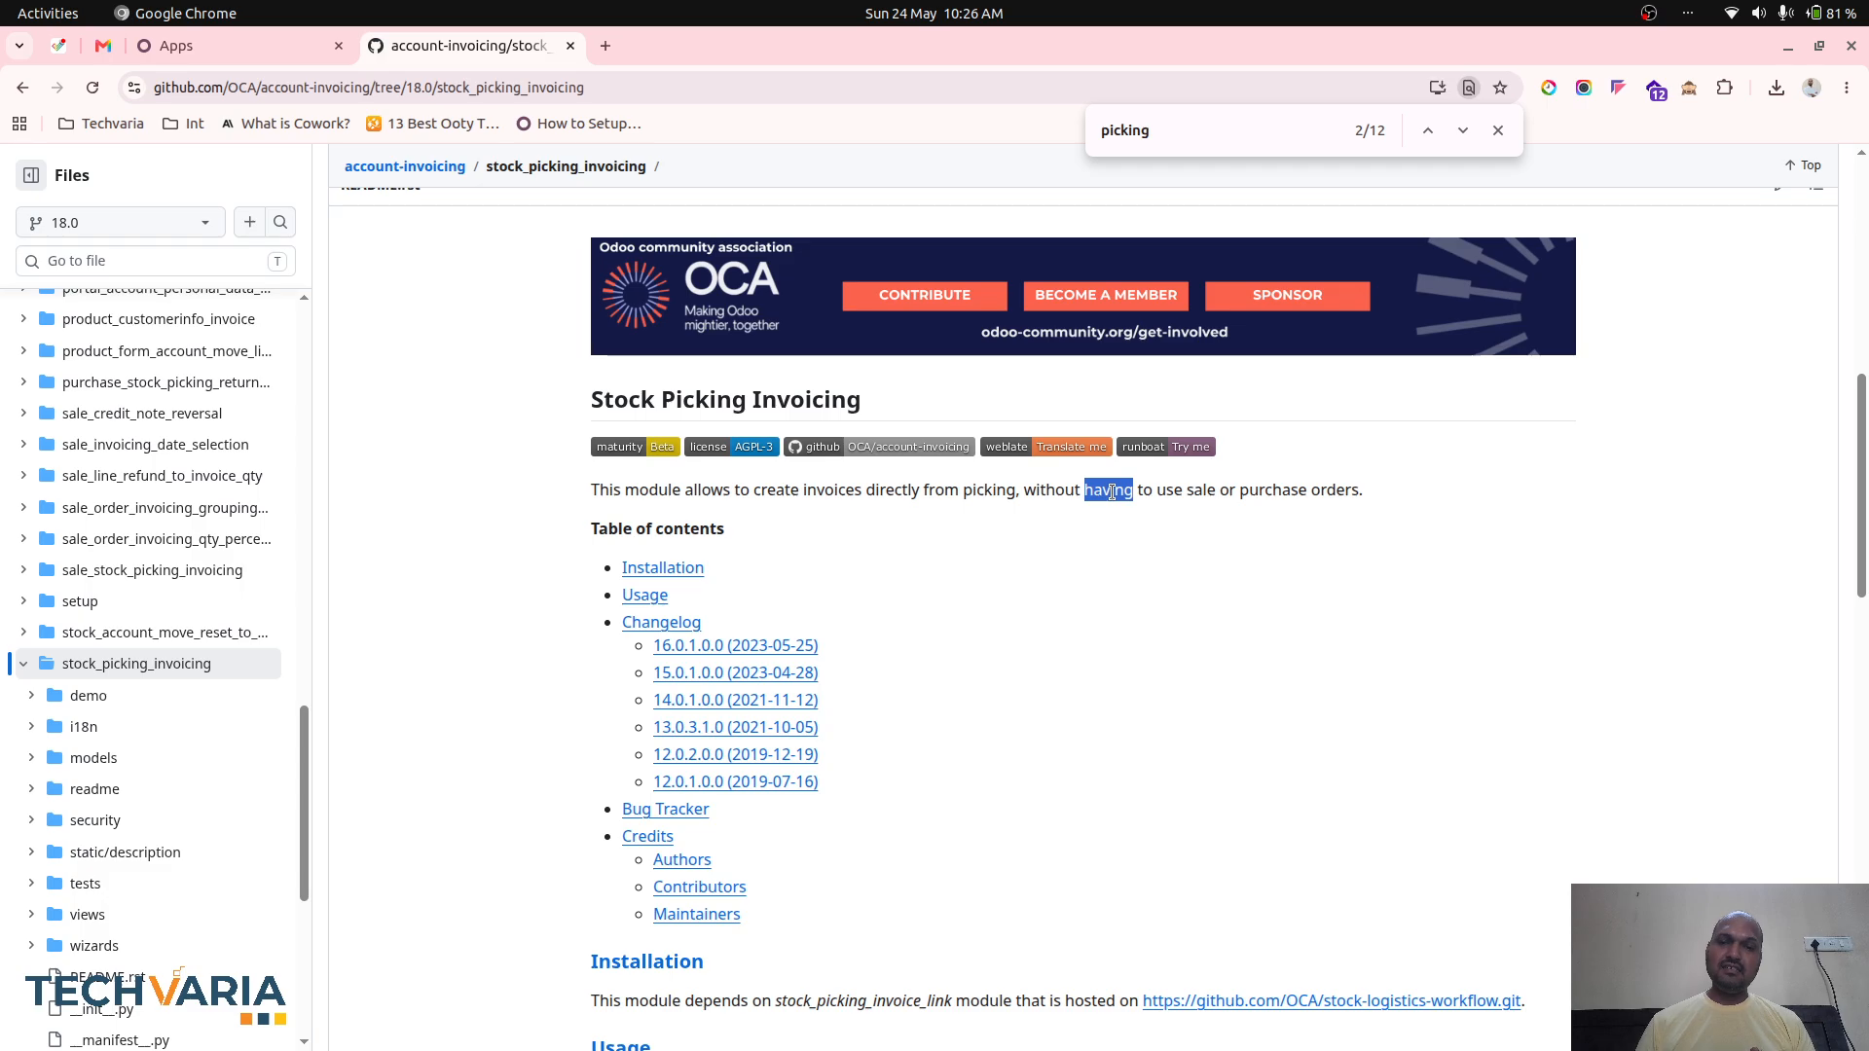
triple_click(1111, 492)
left_click(1112, 492)
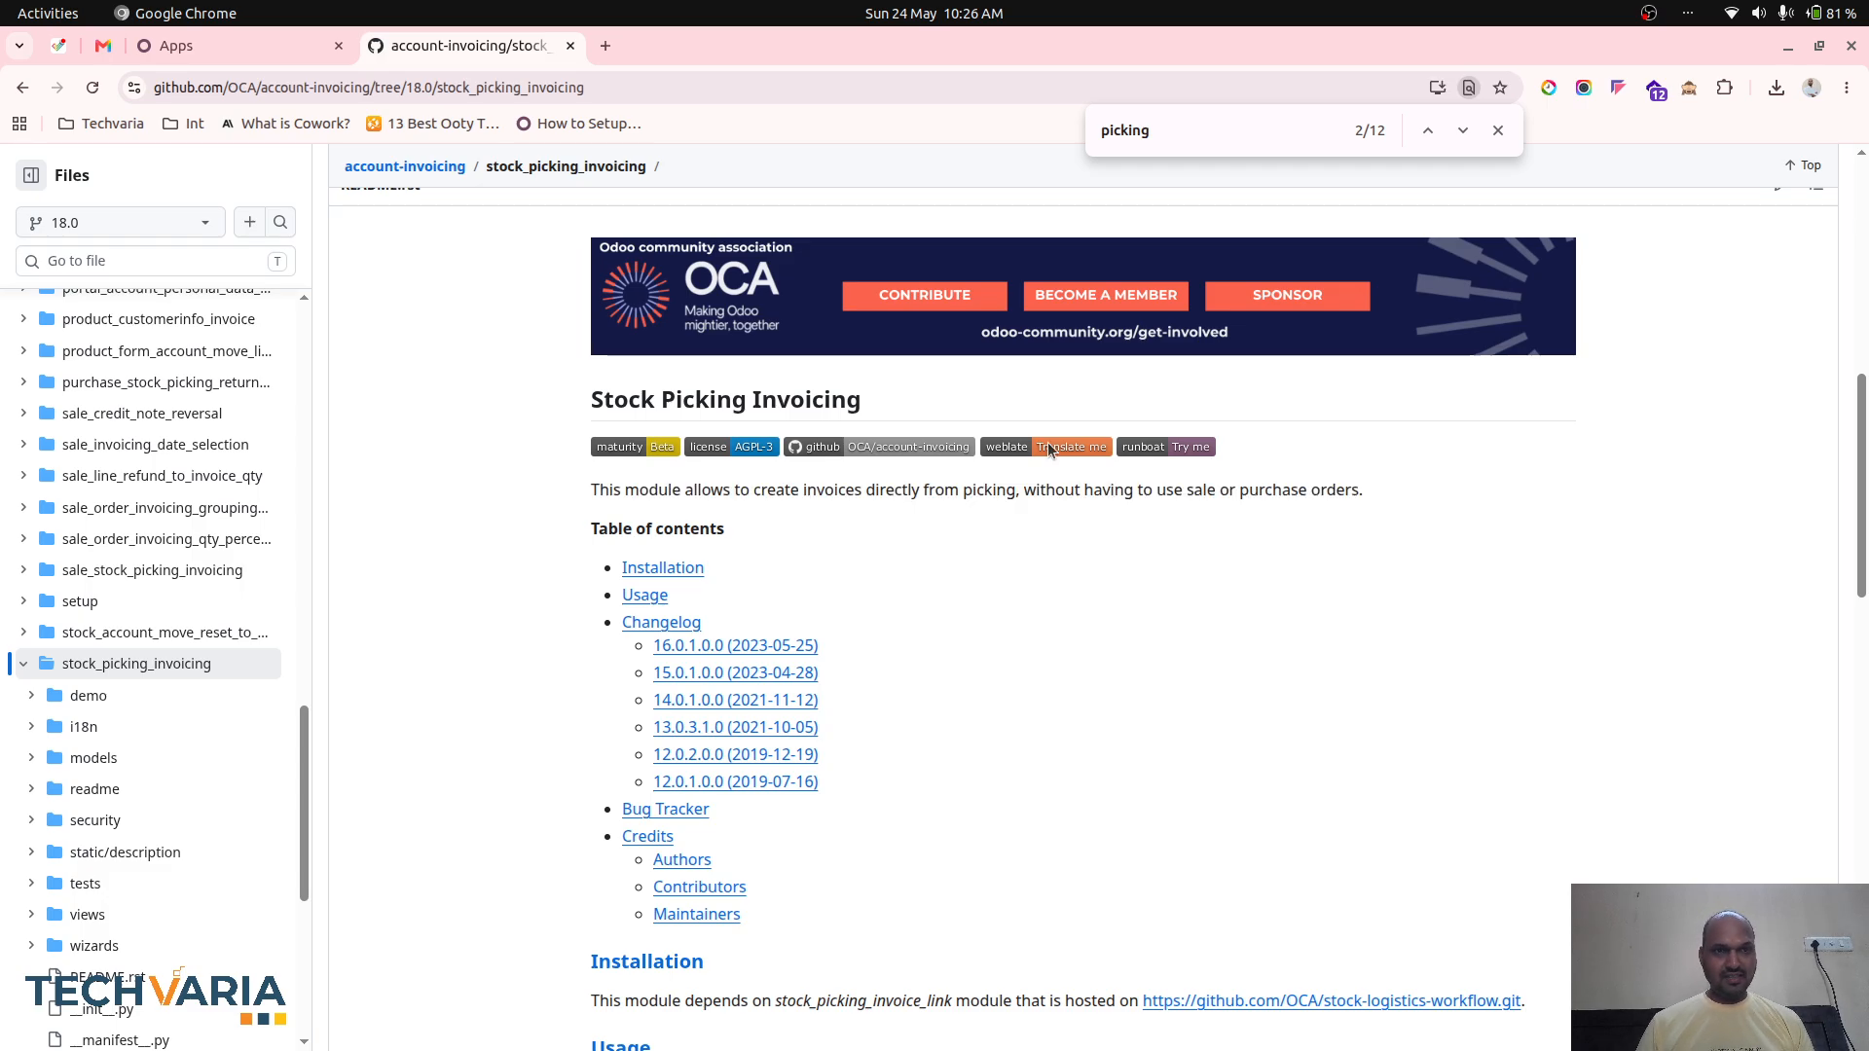
Switch to Odoo Inventory and review Product1, Product2 and the costing and valuation settings of Product2's category
left_click(272, 38)
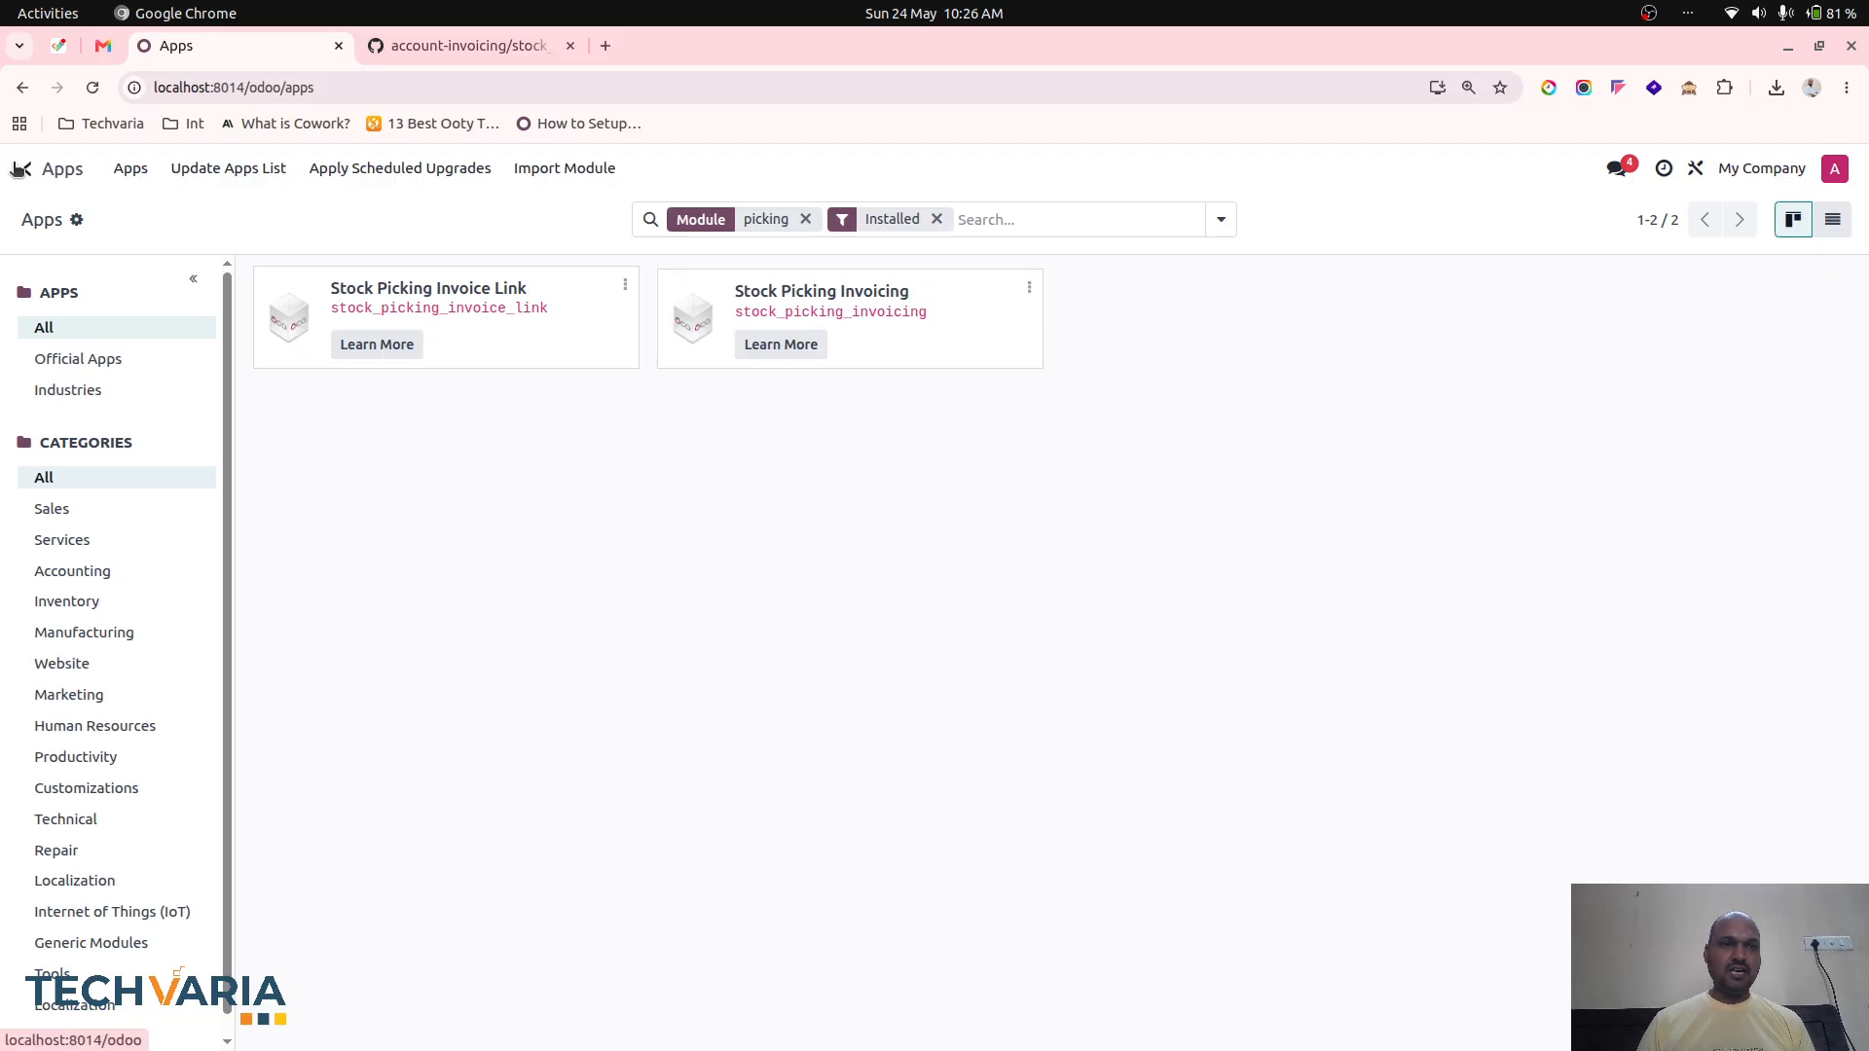
left_click(58, 173)
left_click(1030, 429)
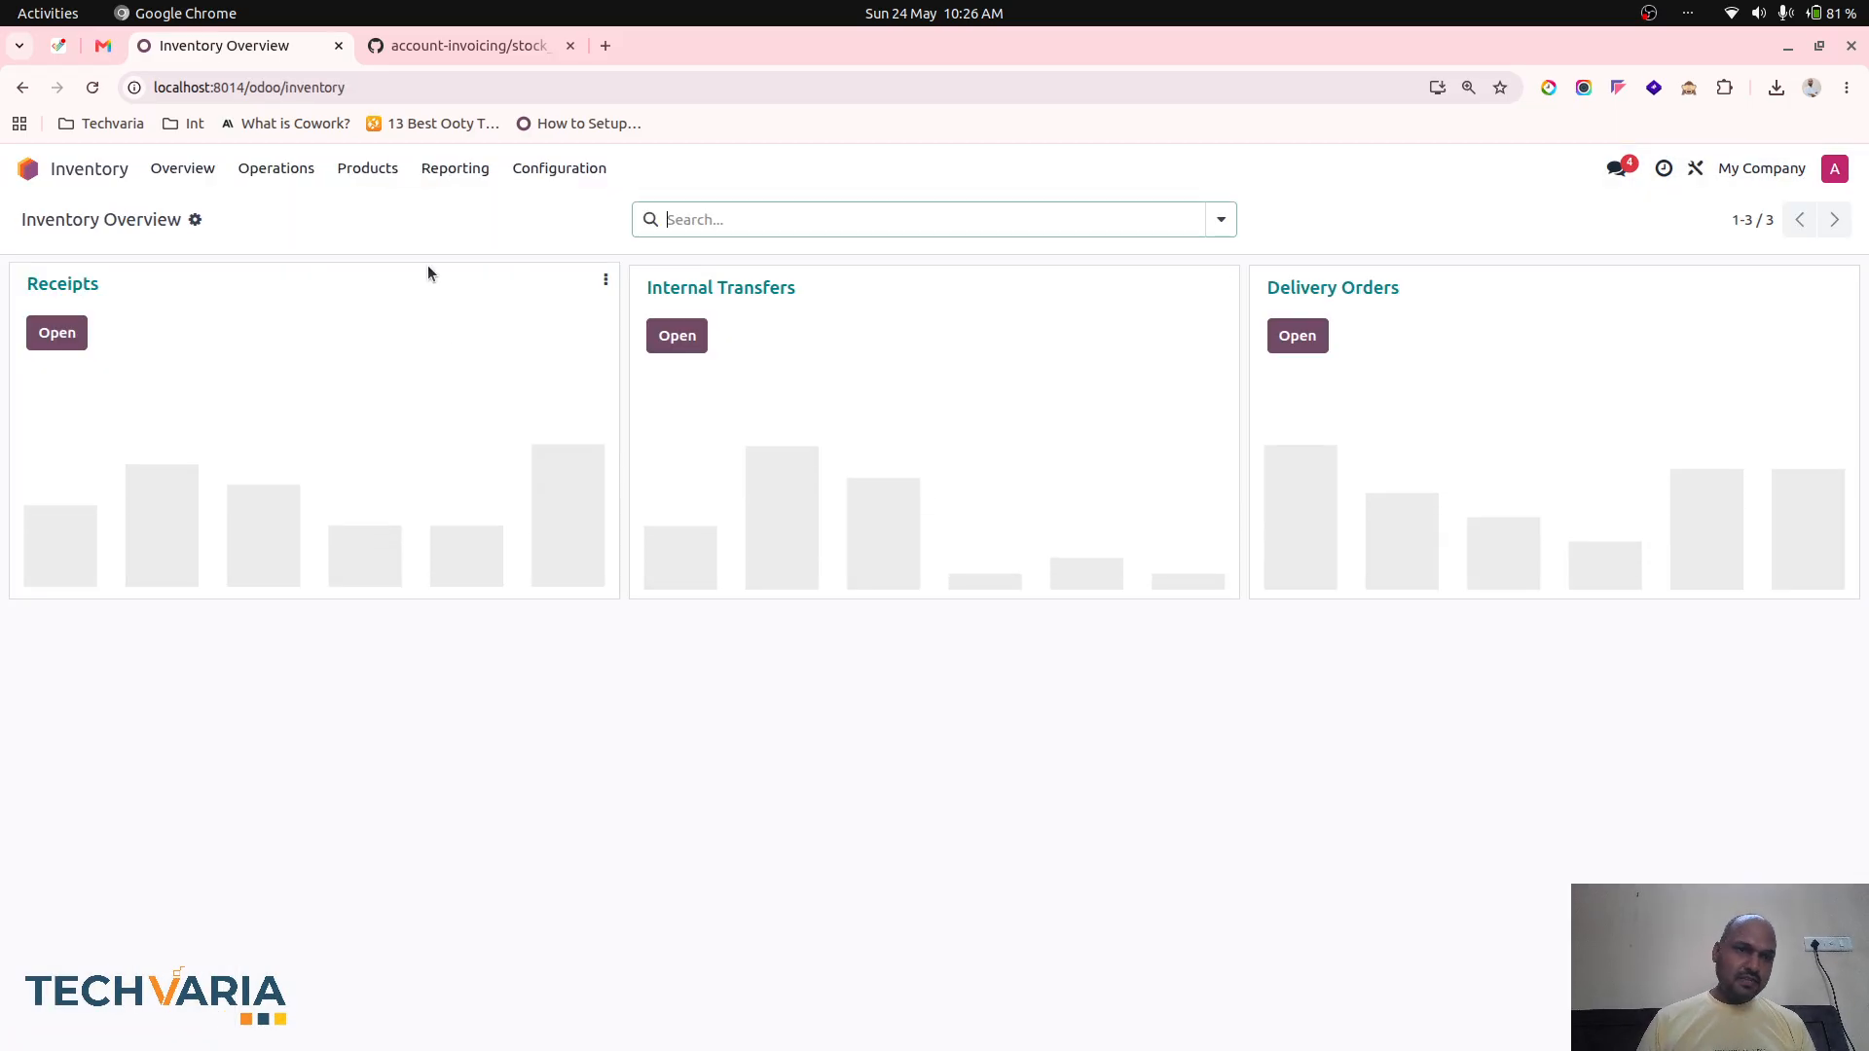
left_click(367, 169)
left_click(381, 207)
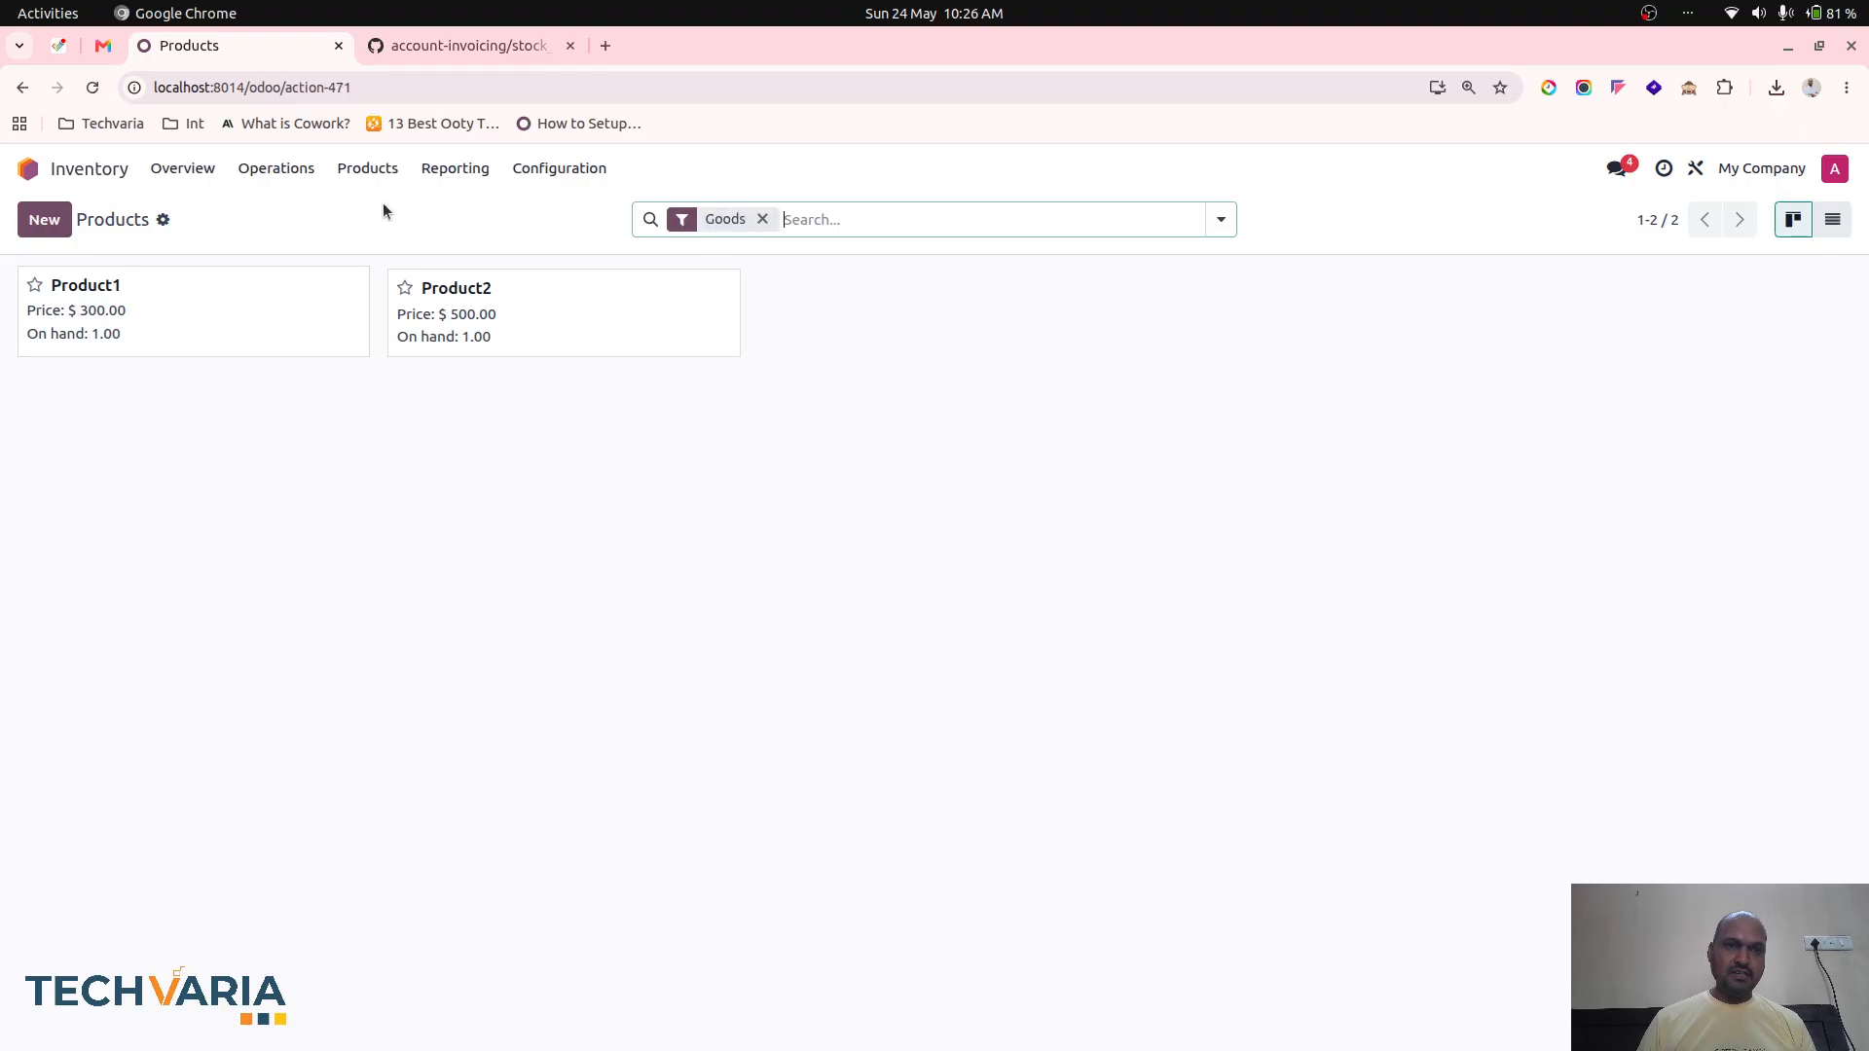
left_click(222, 318)
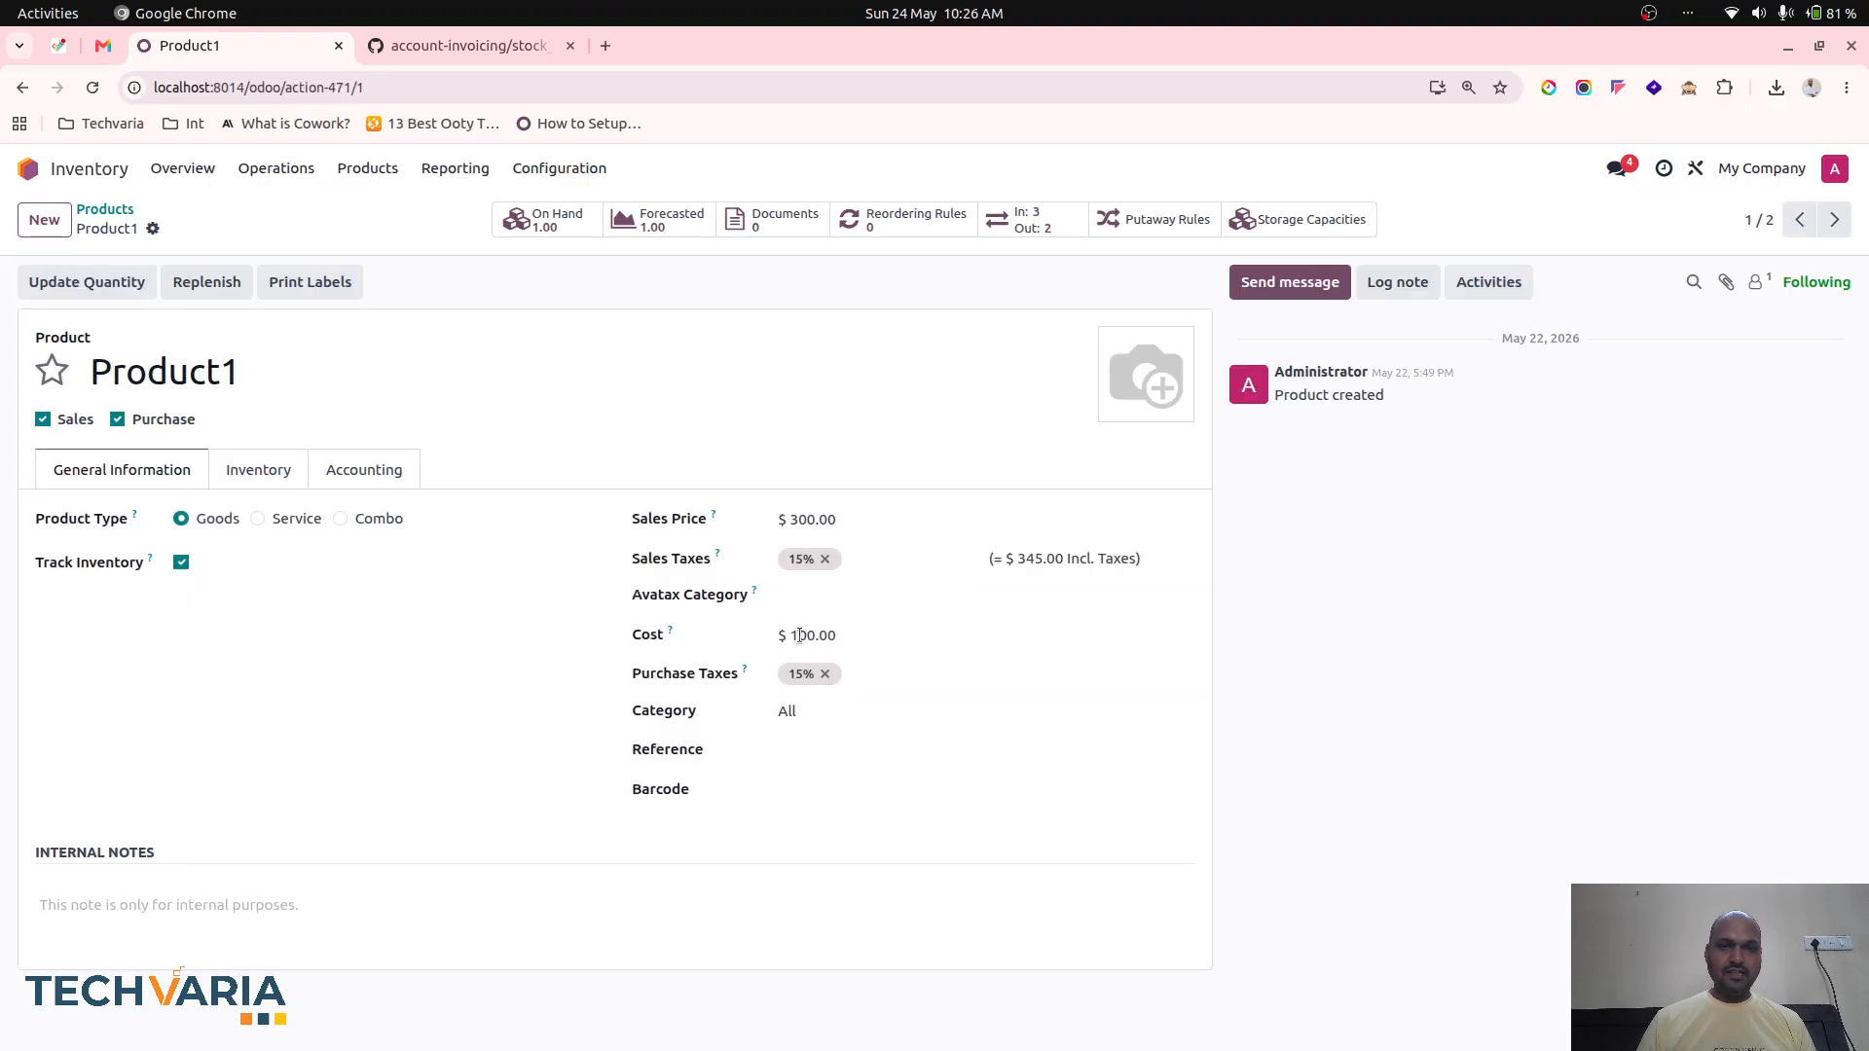
left_click(1833, 219)
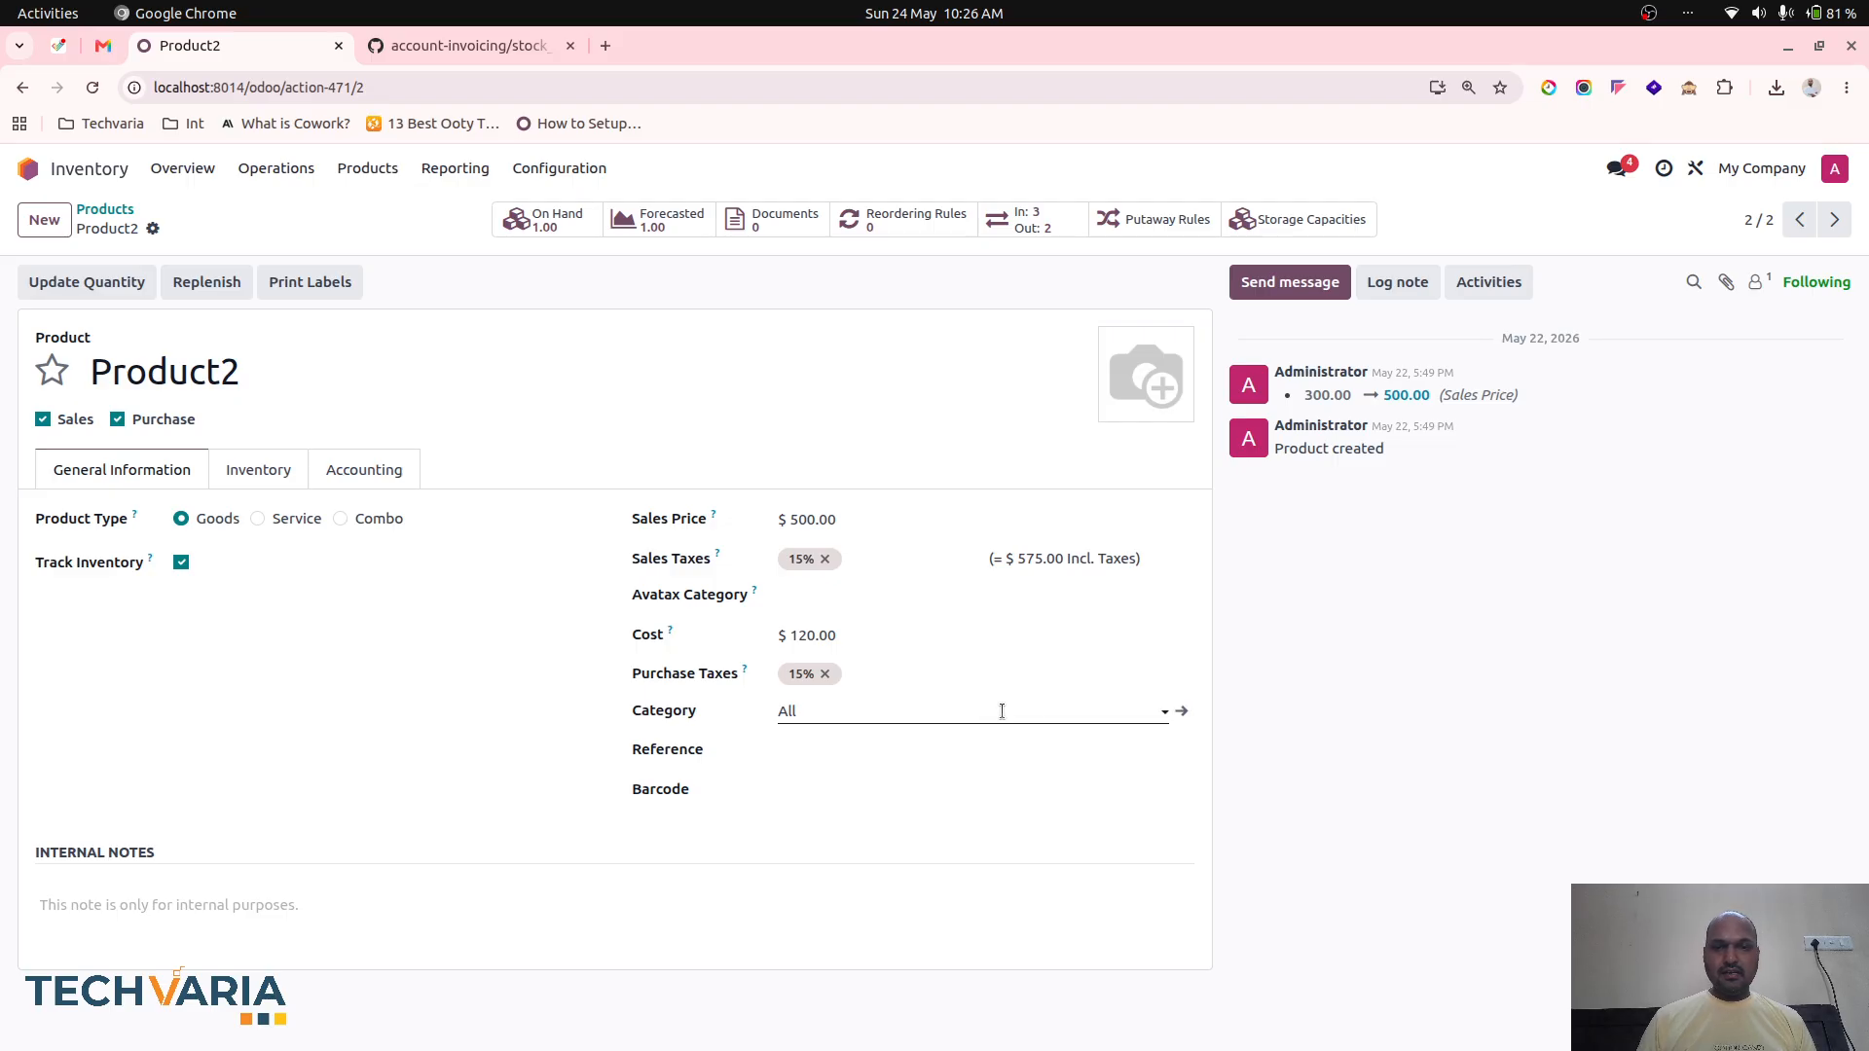
left_click(1180, 711)
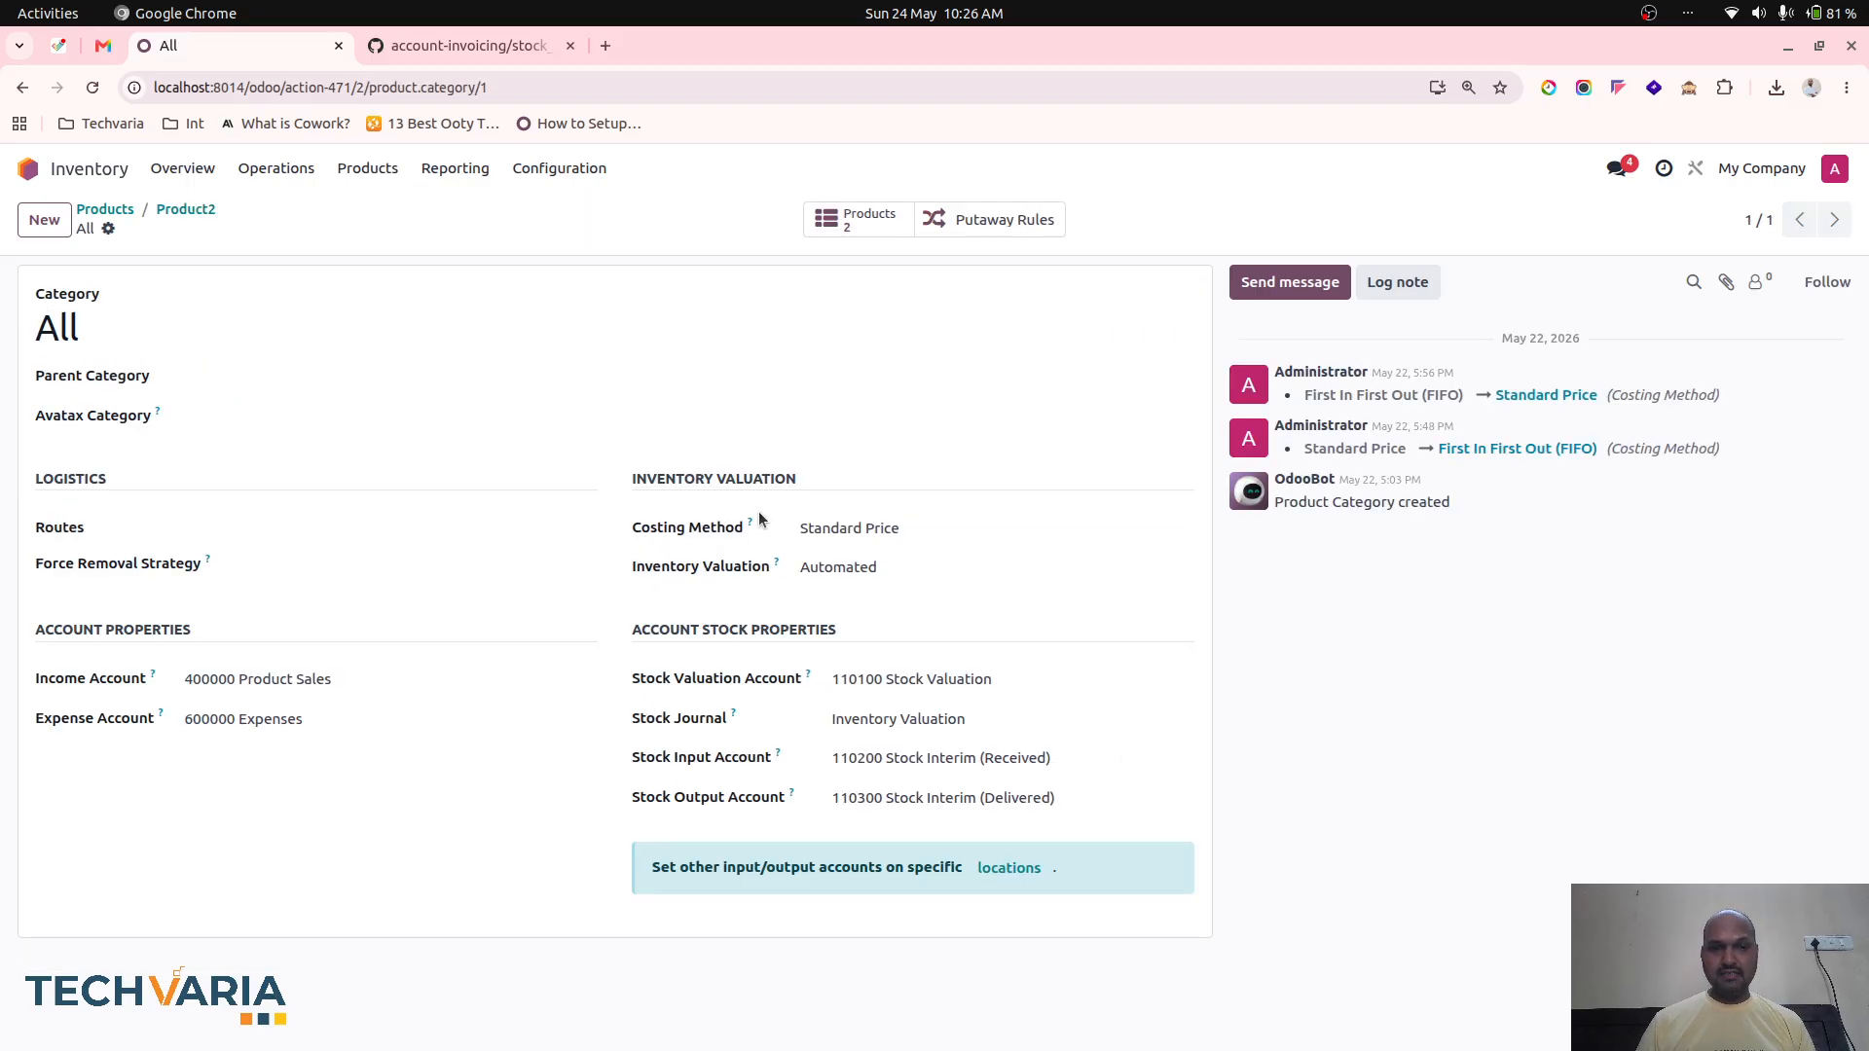
left_click(205, 211)
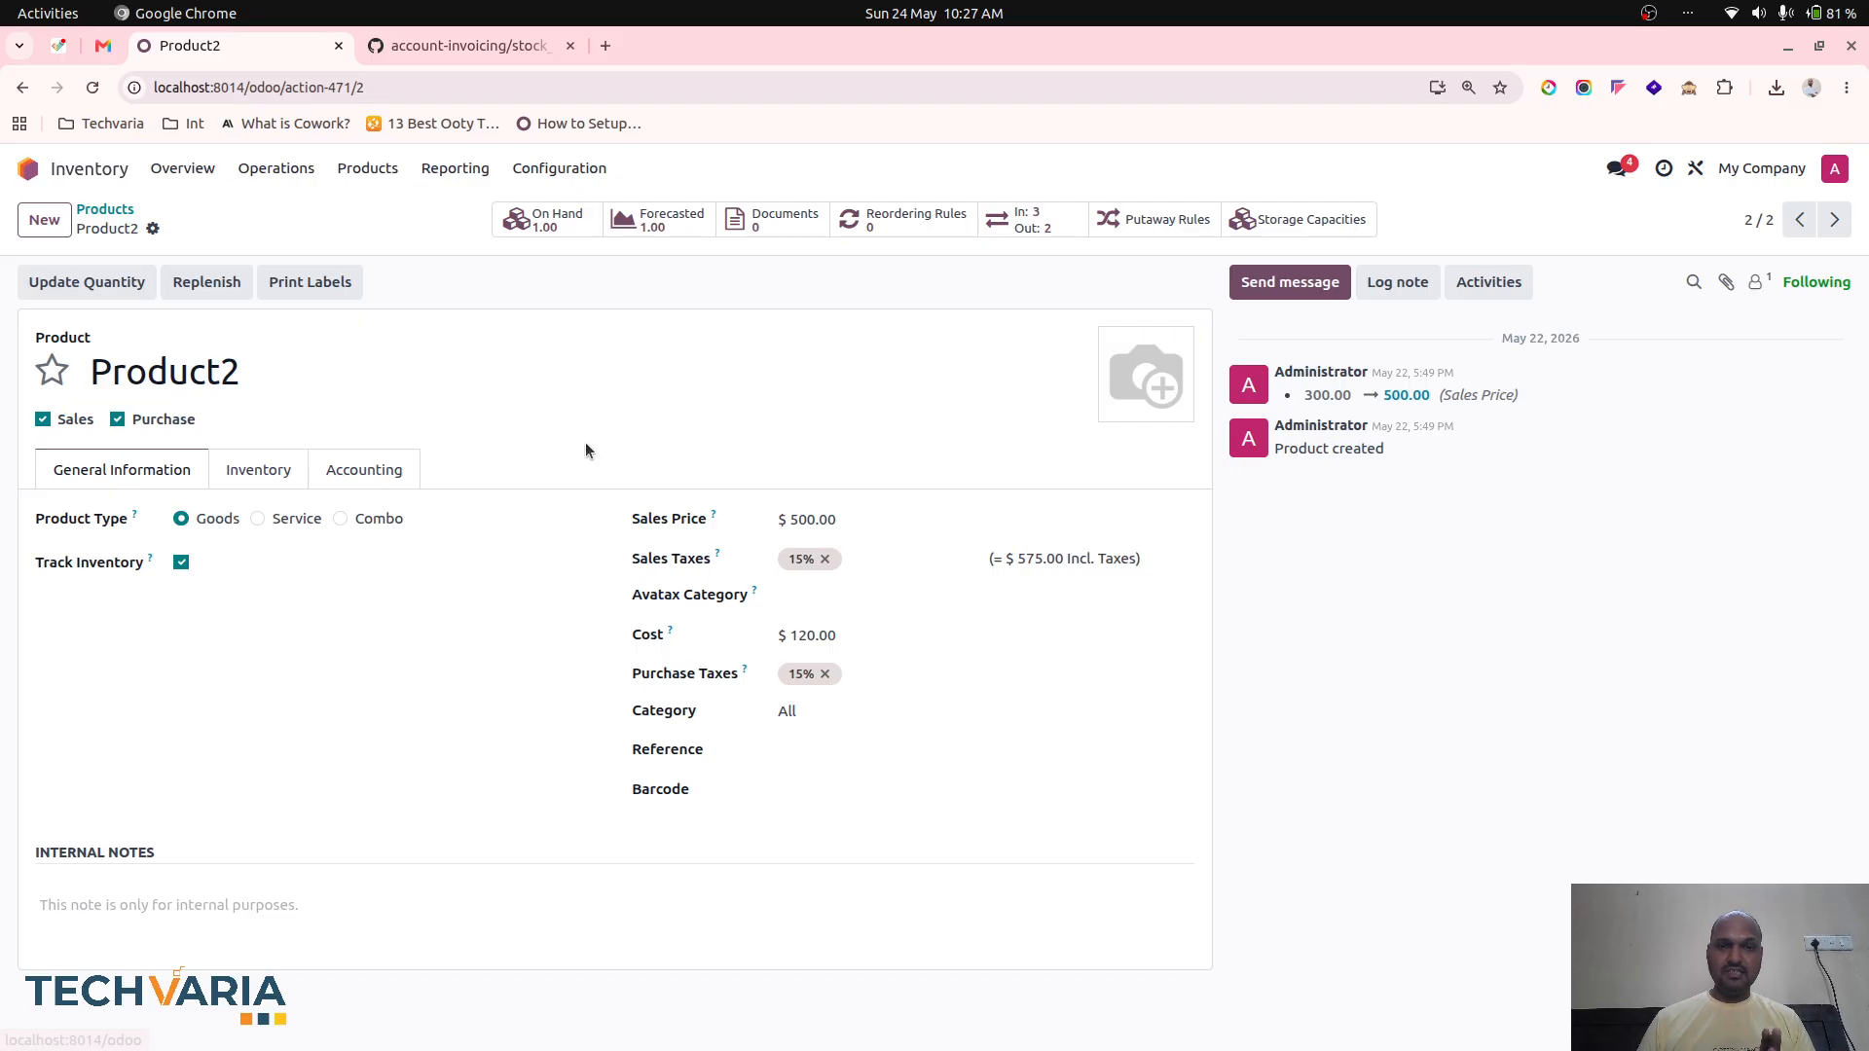
Create a new receipt in Inventory with Vendor1 as the party it is received from
left_click(180, 170)
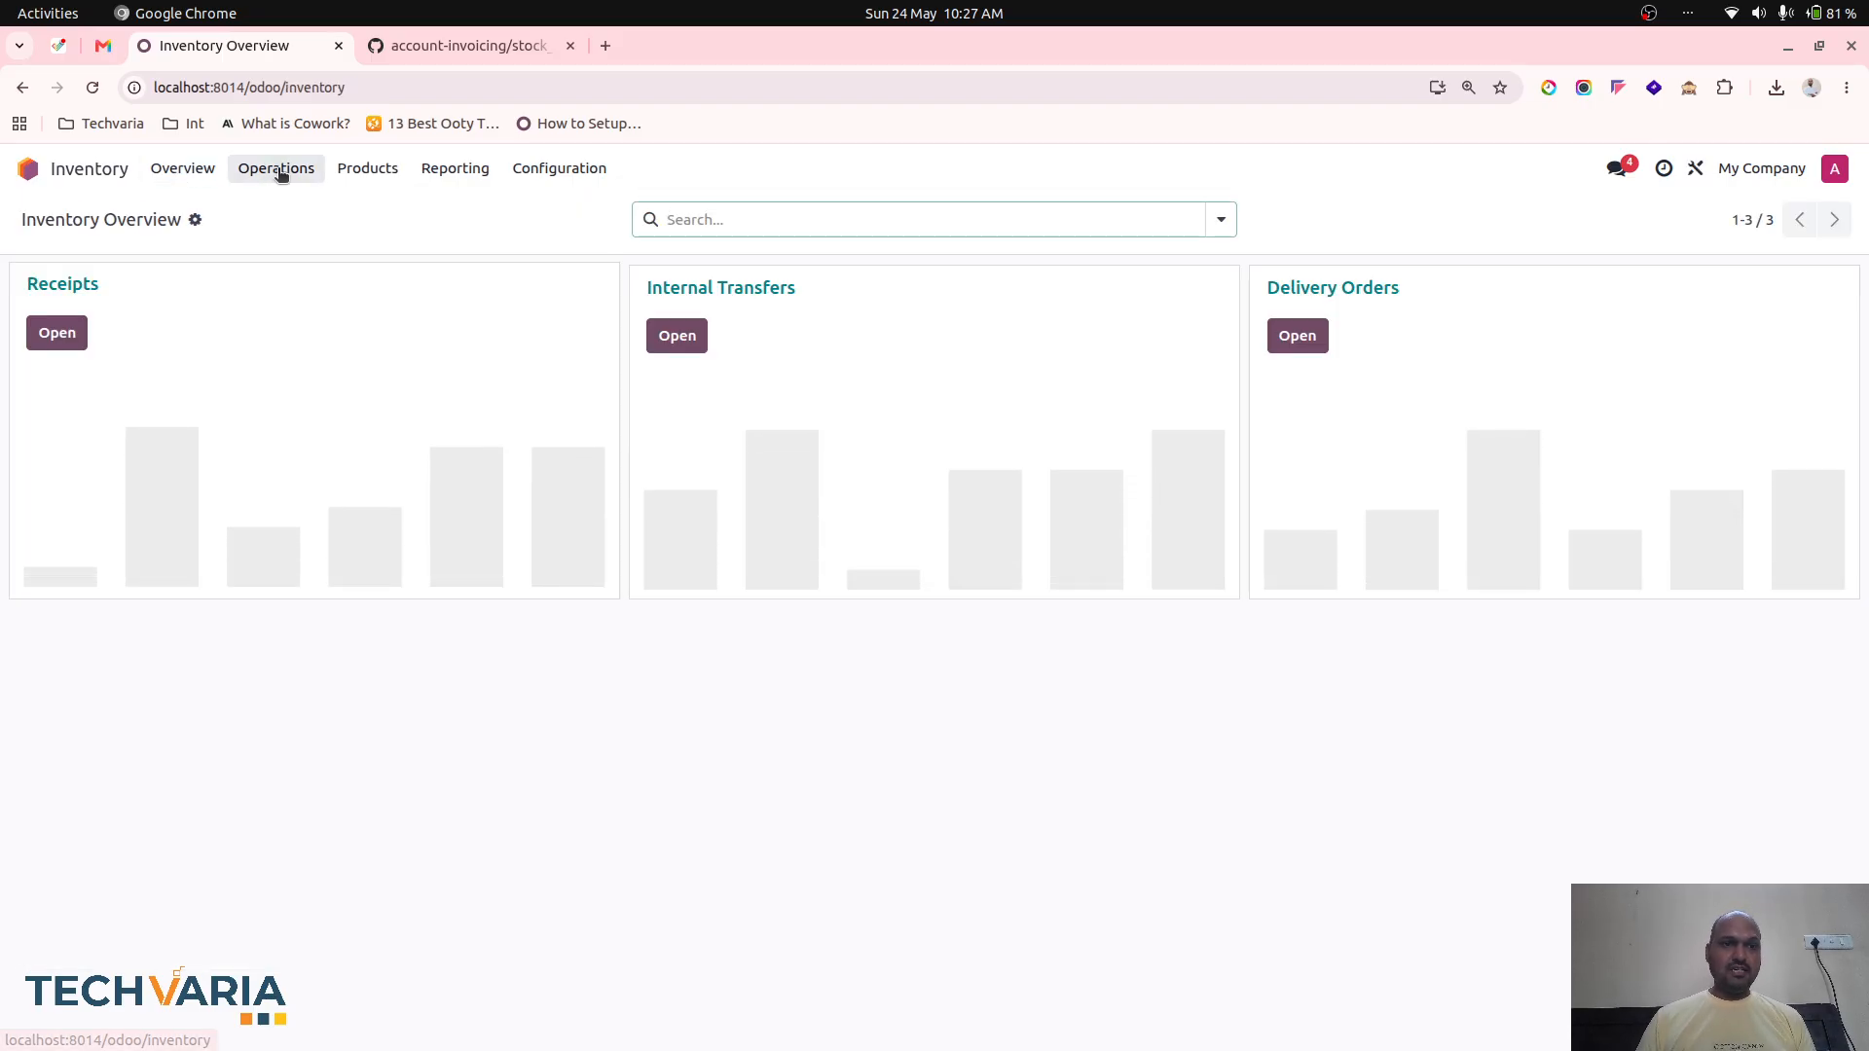
left_click(77, 286)
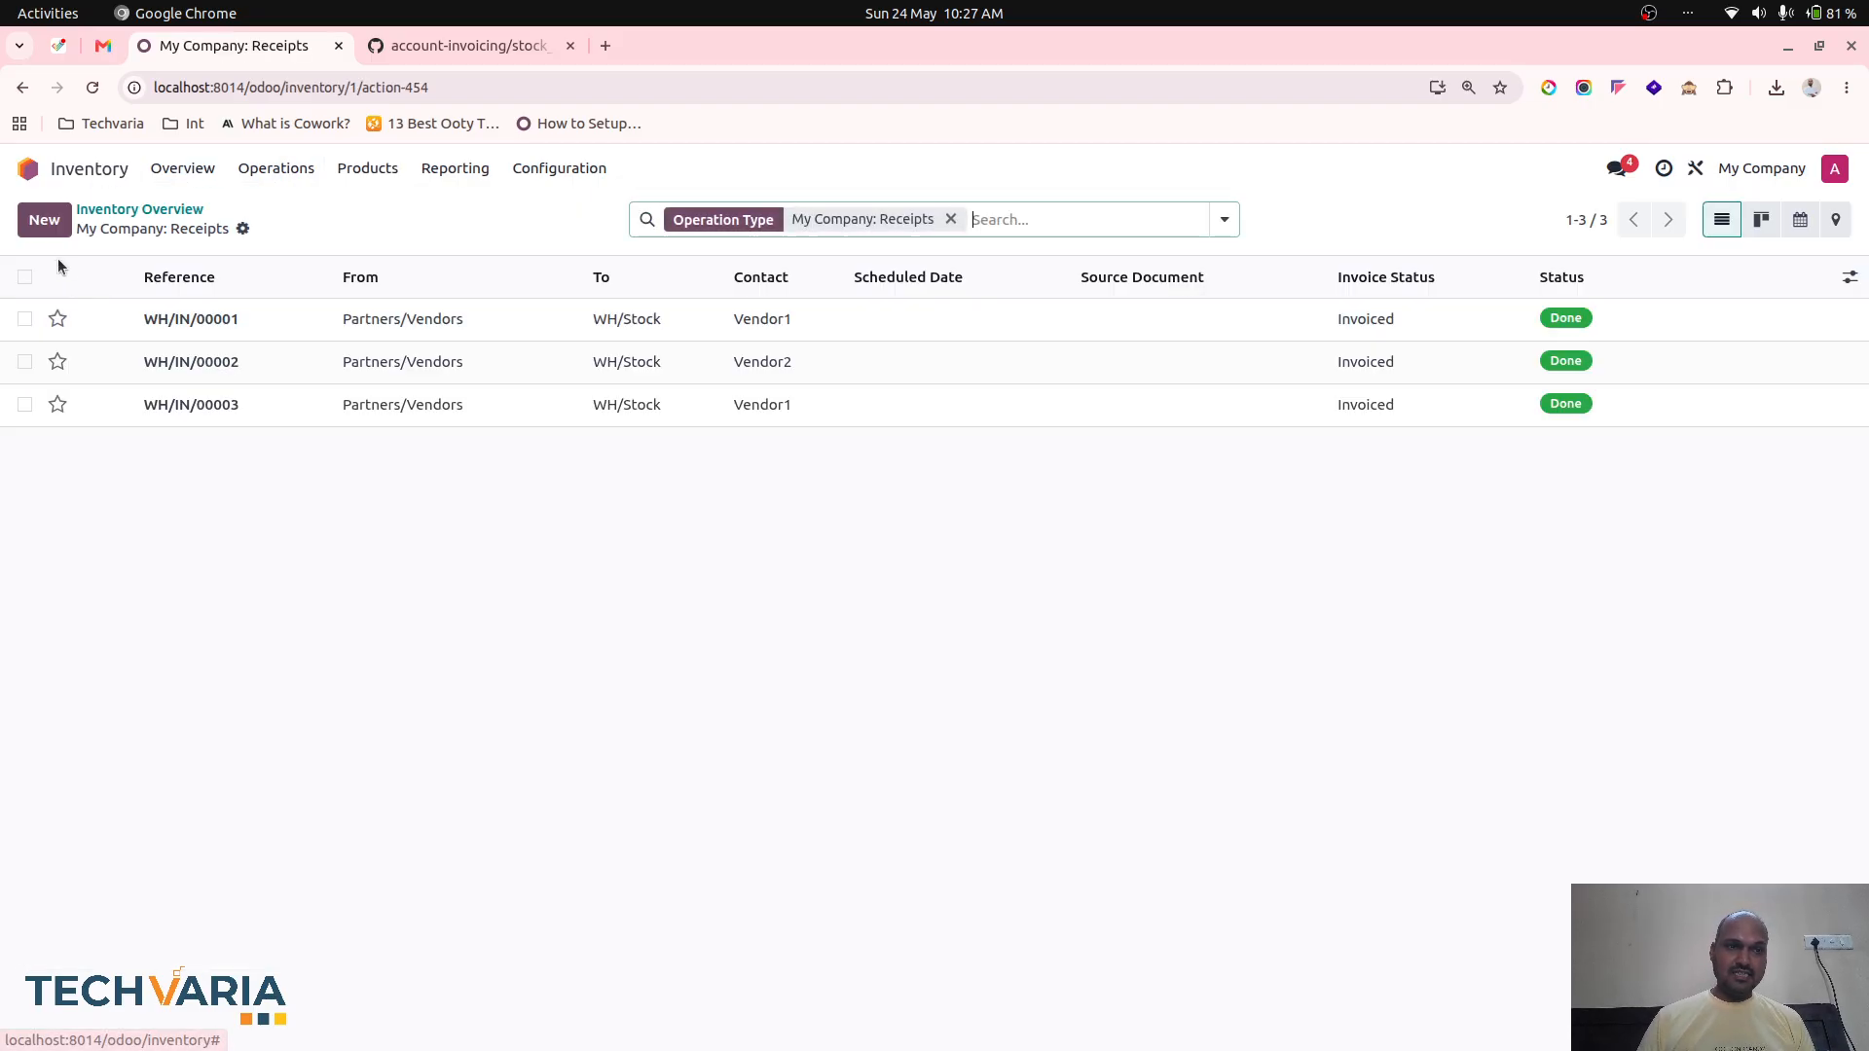
left_click(45, 220)
left_click(268, 401)
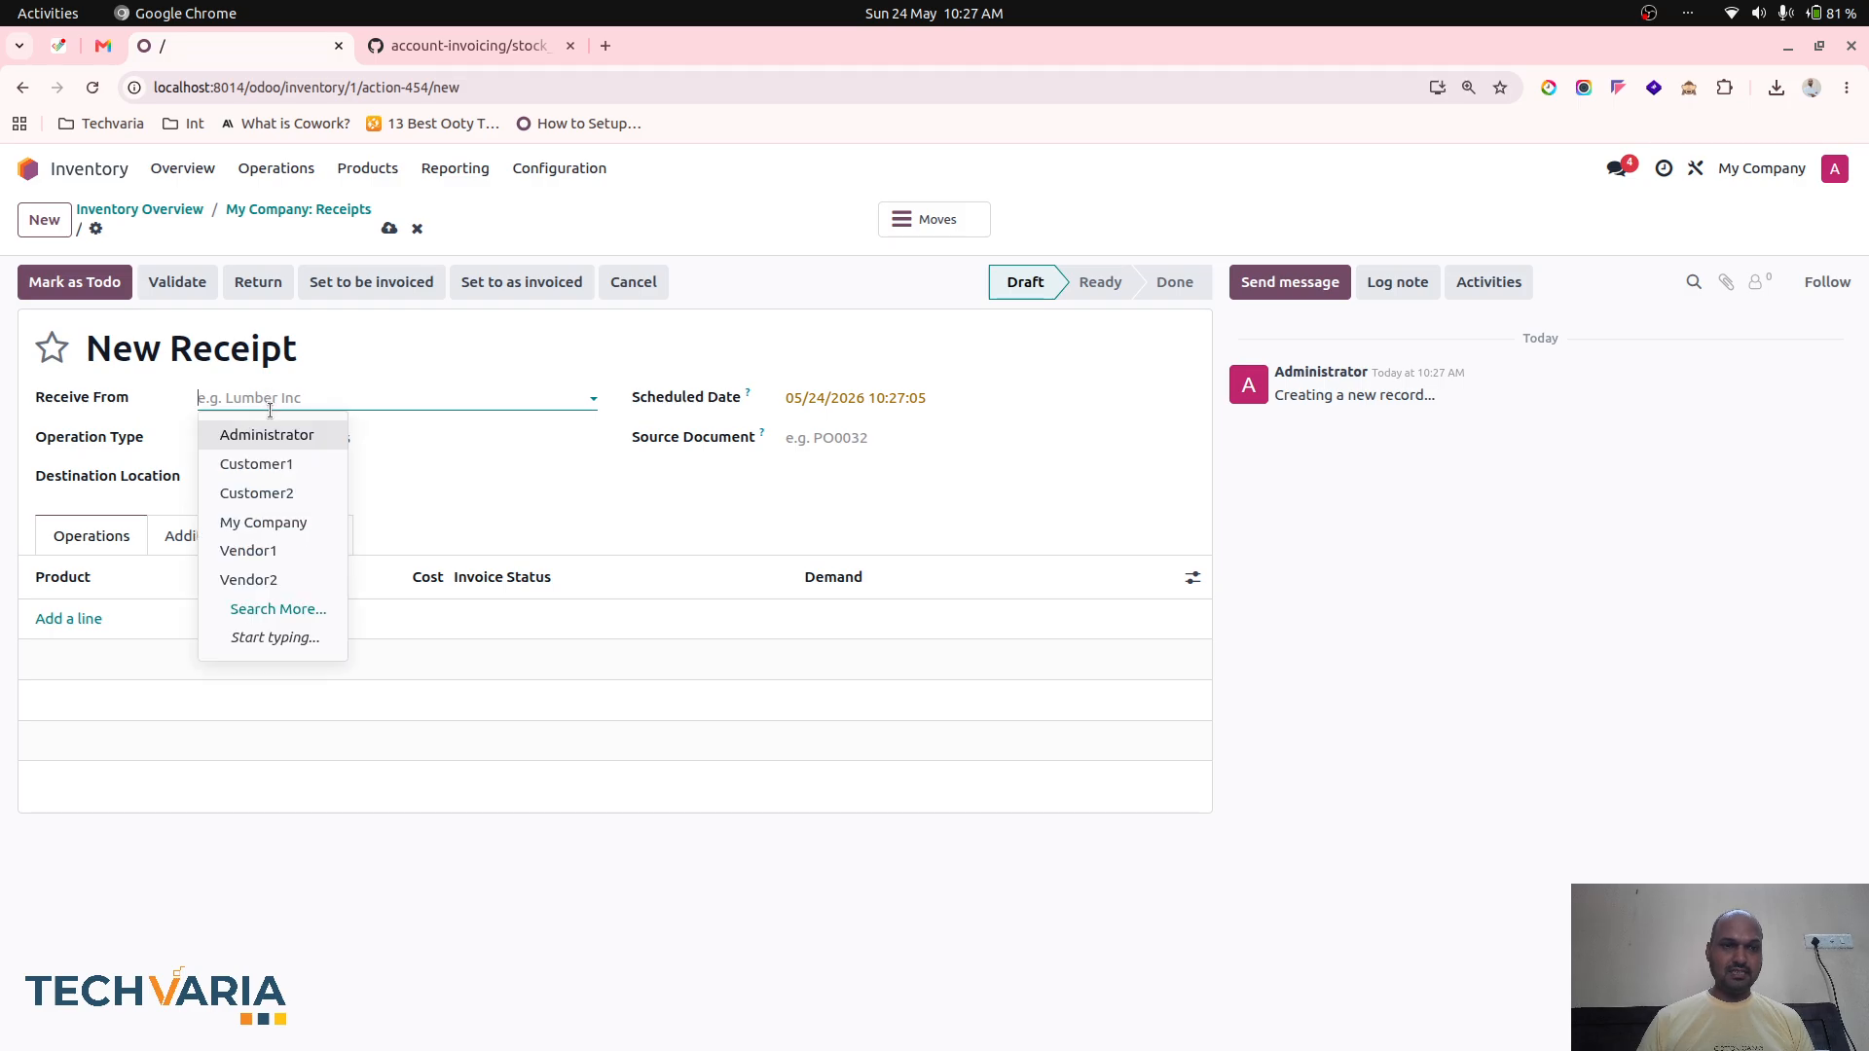
left_click(280, 546)
Add Product1 and Product2 as operation lines on the new receipt
left_click(70, 619)
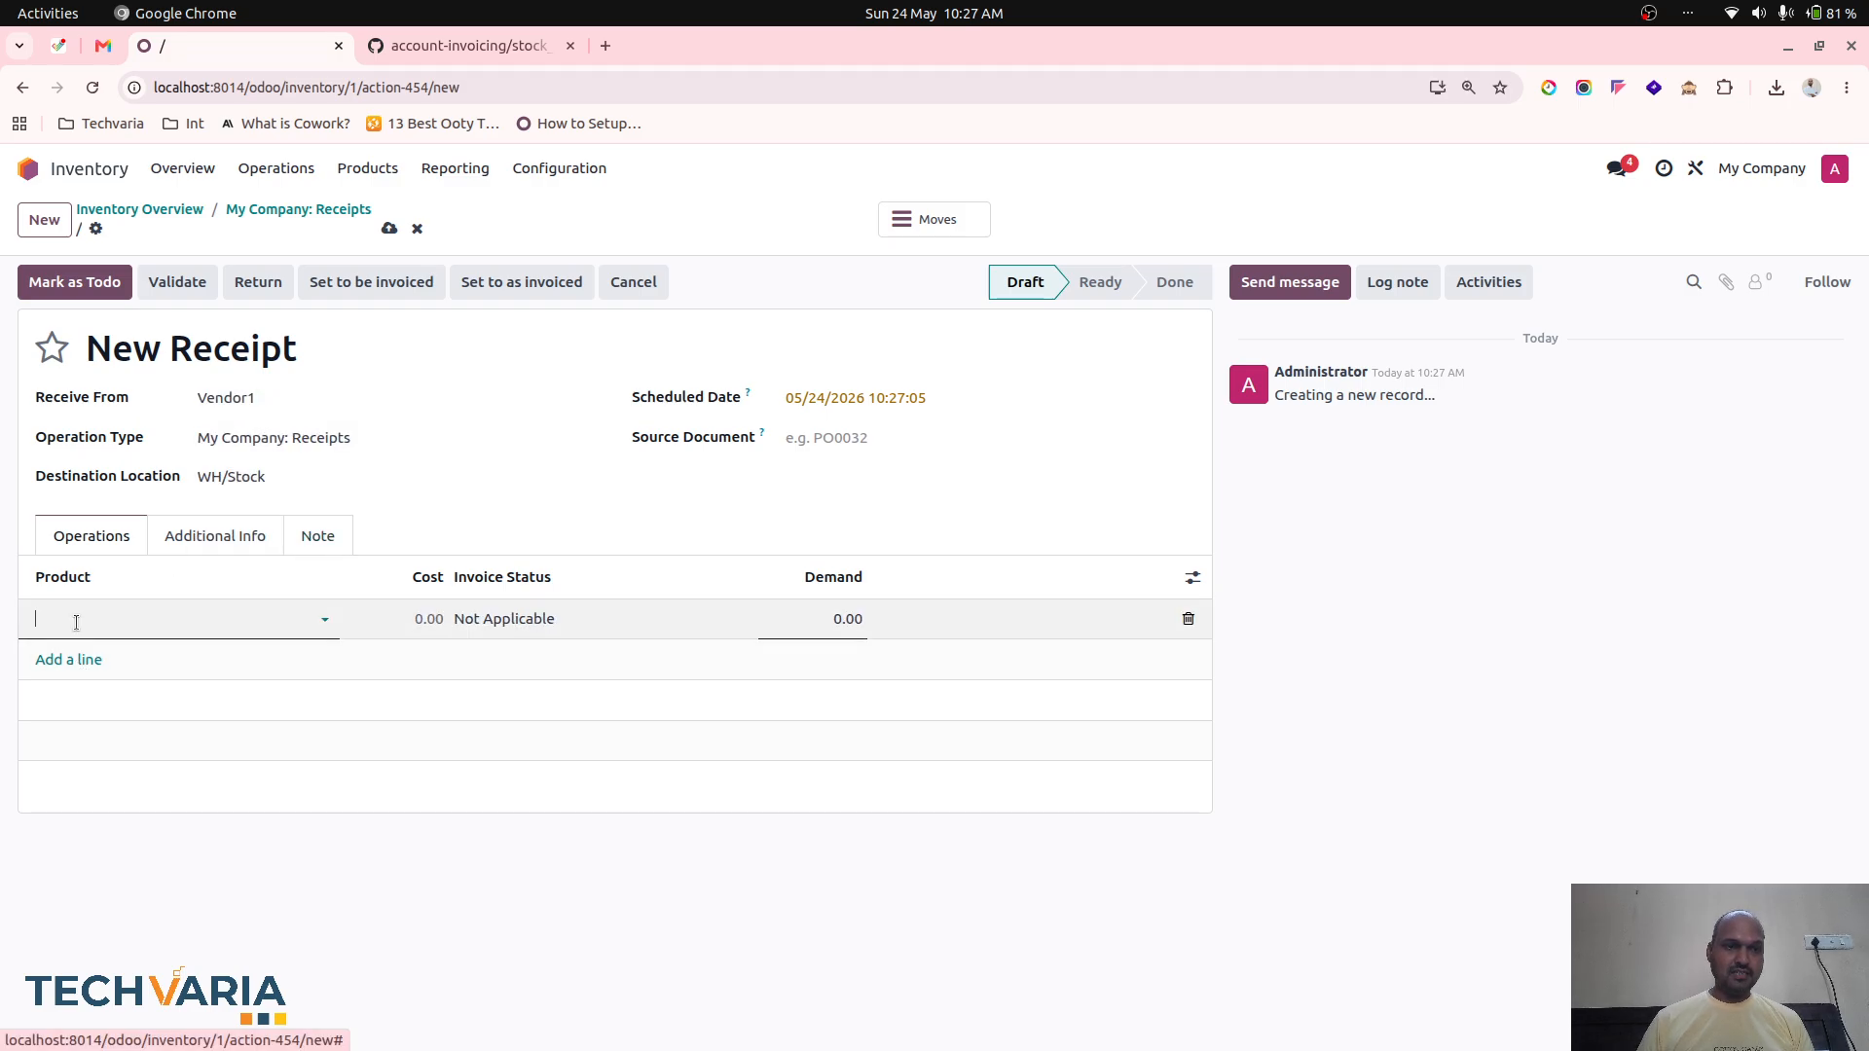
left_click(166, 619)
left_click(145, 663)
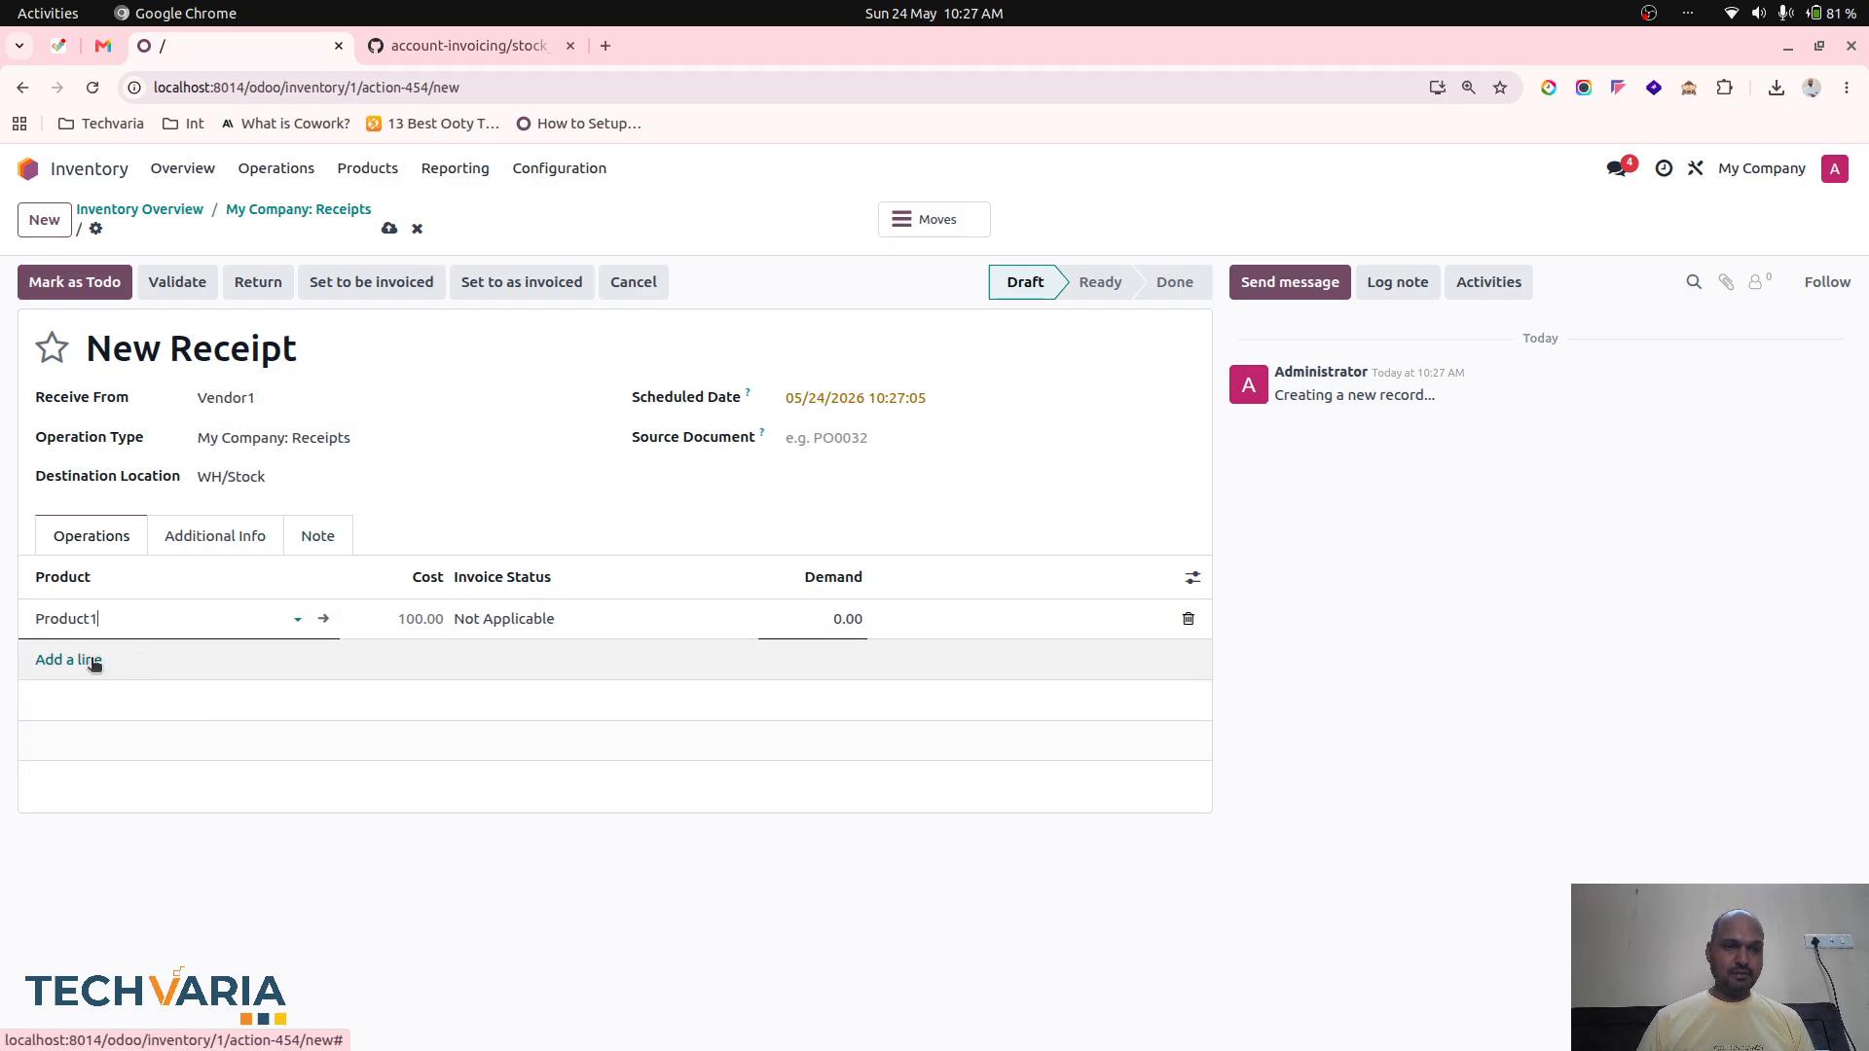
left_click(91, 659)
left_click(117, 659)
left_click(137, 721)
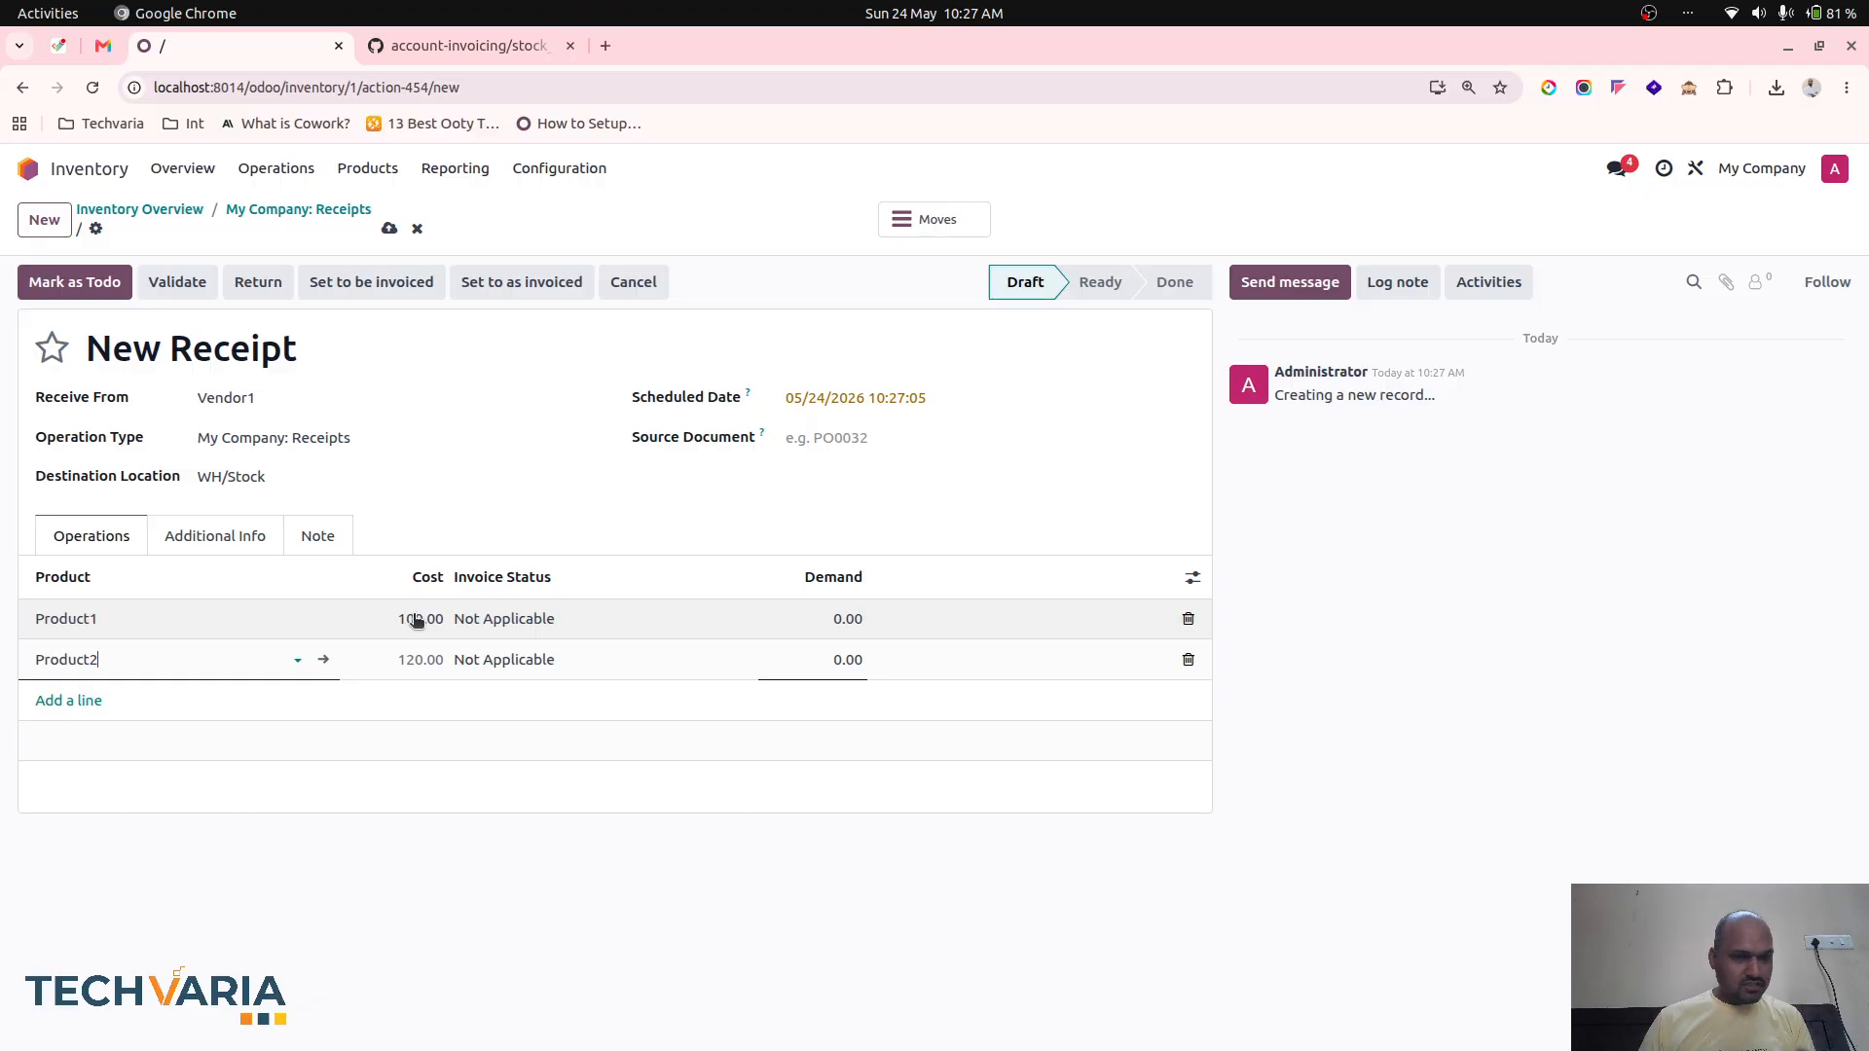
Set the demand to 10 for both Product1 and Product2, and save the receipt
left_click(846, 619)
type("10")
key("Return")
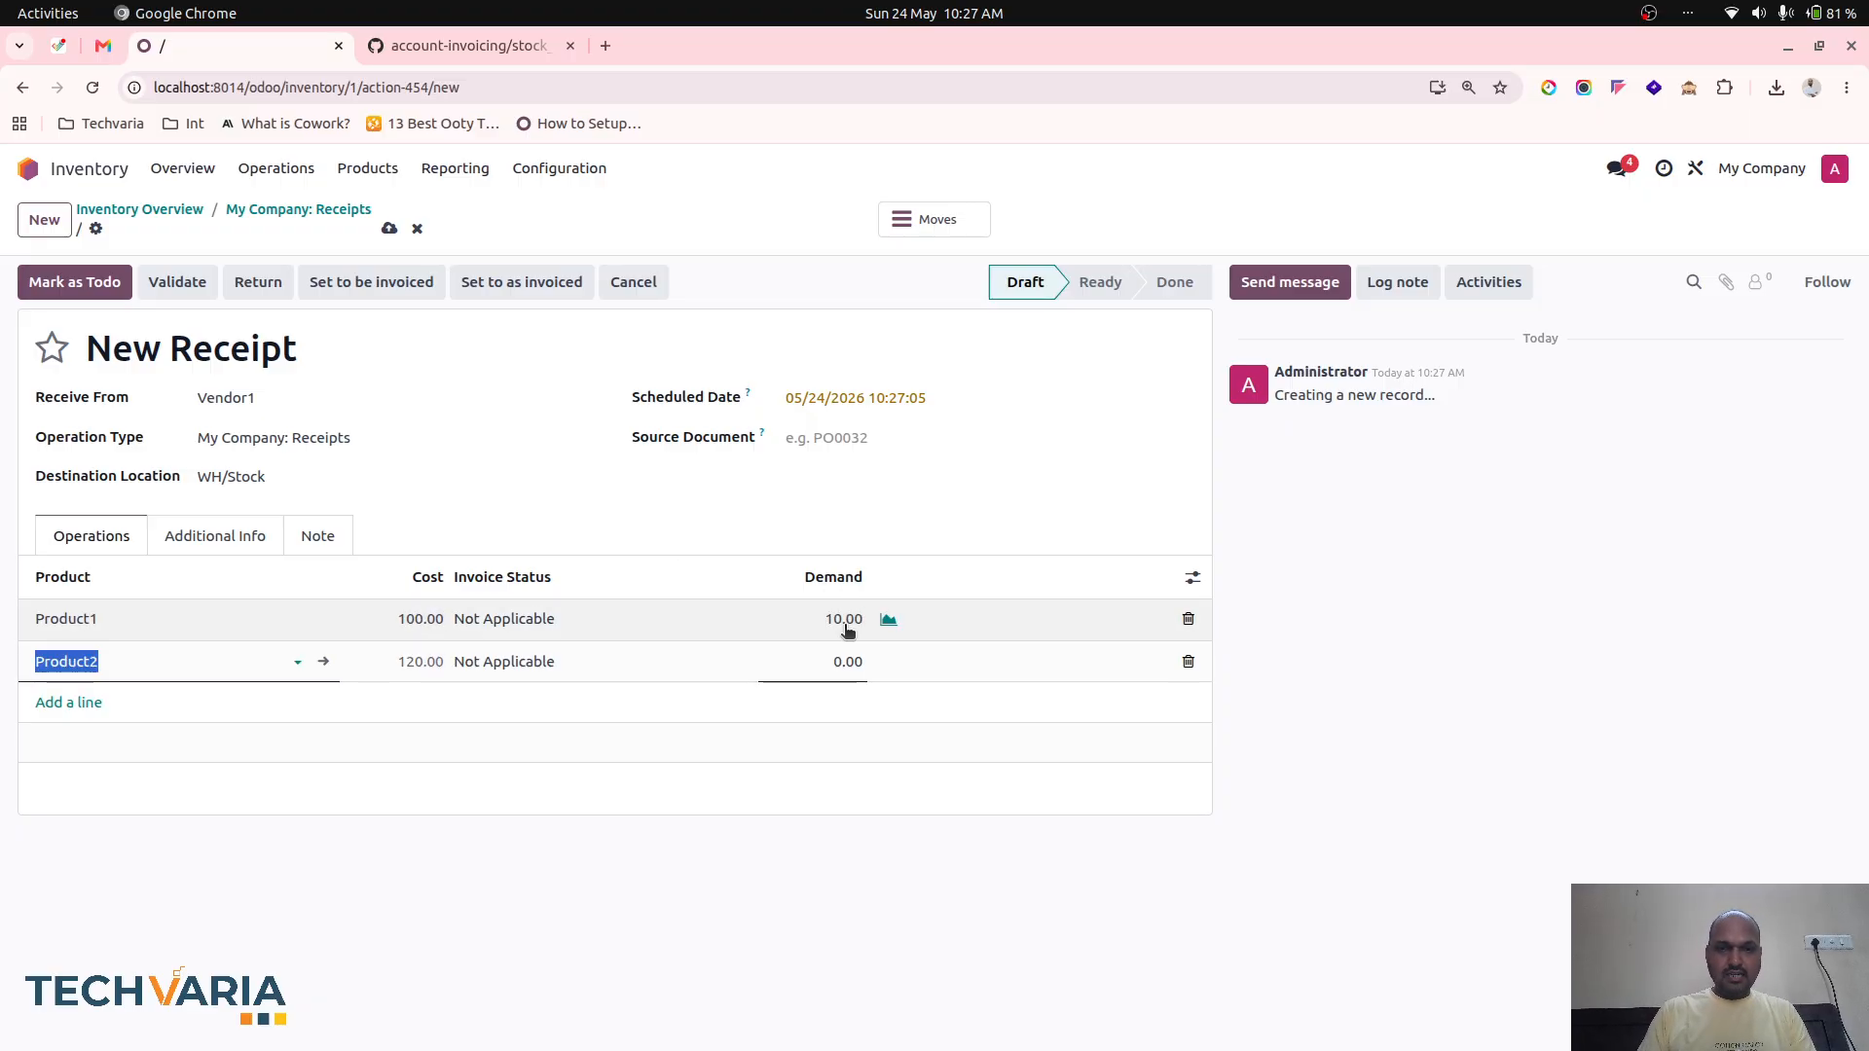
left_click(844, 661)
type("10")
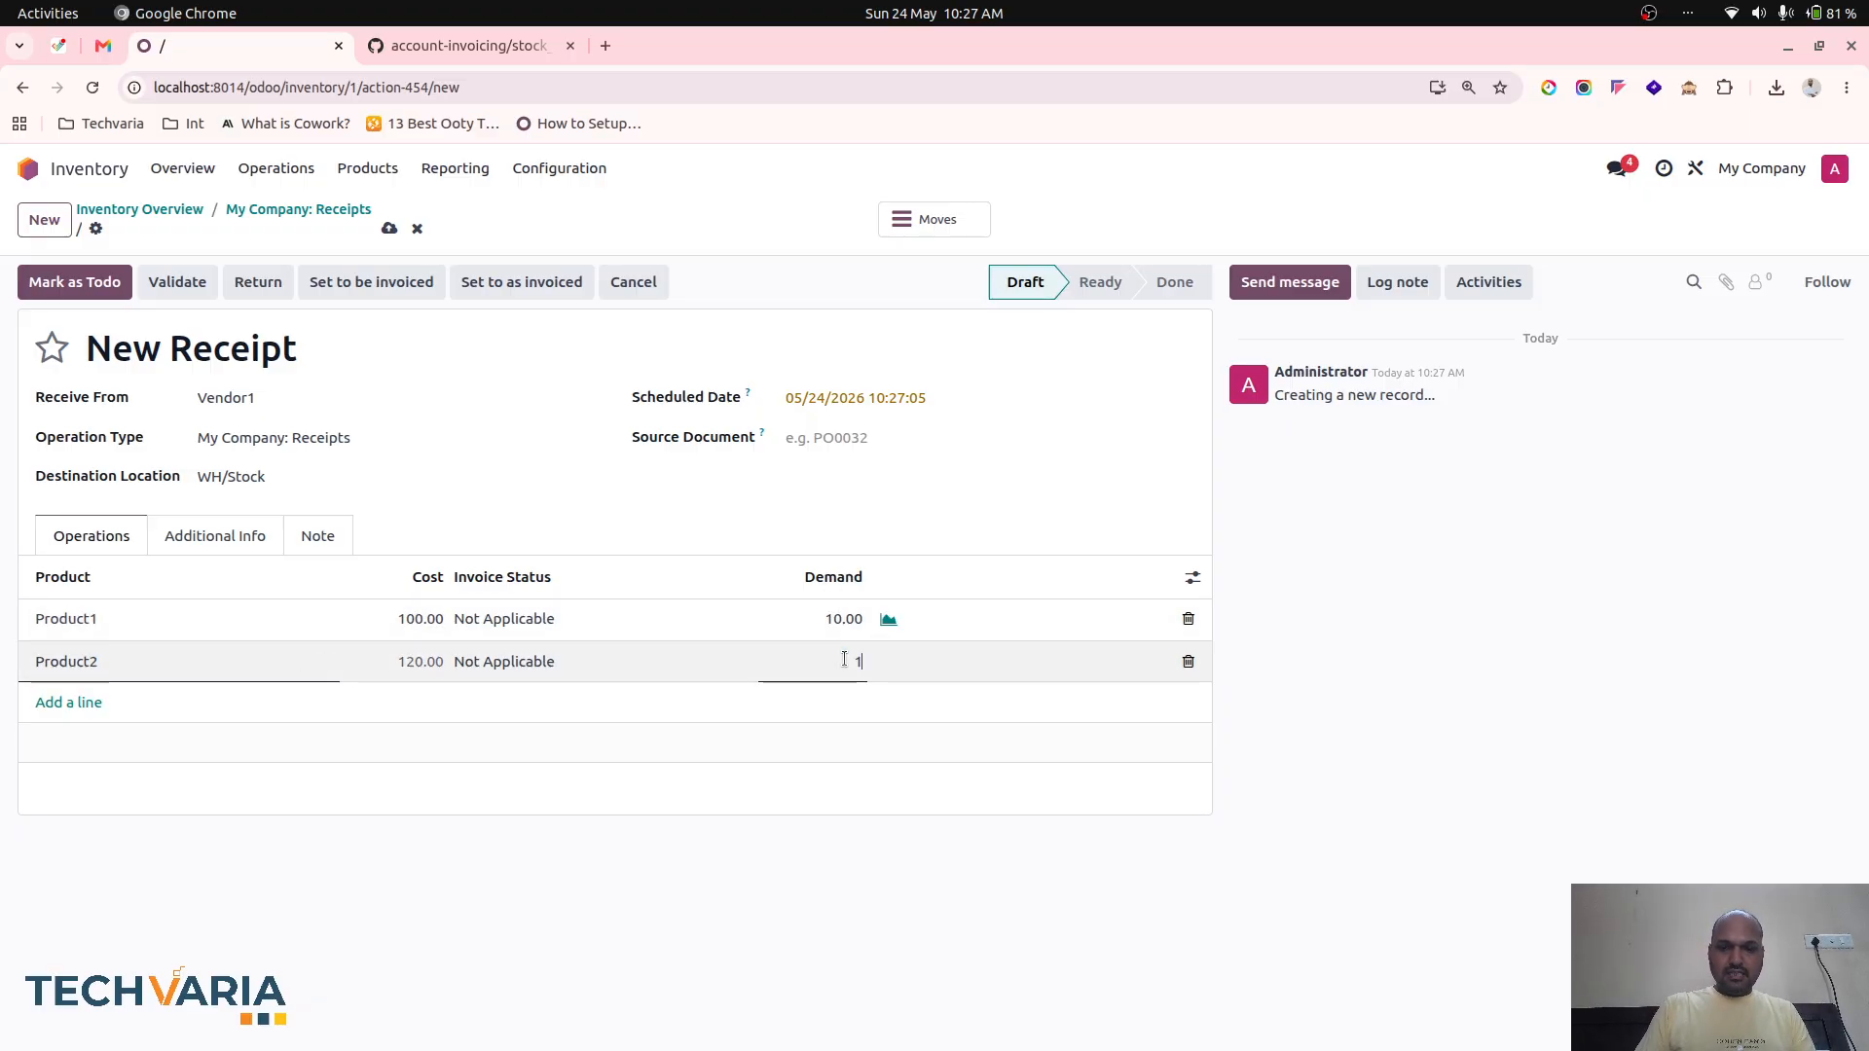
key("Return")
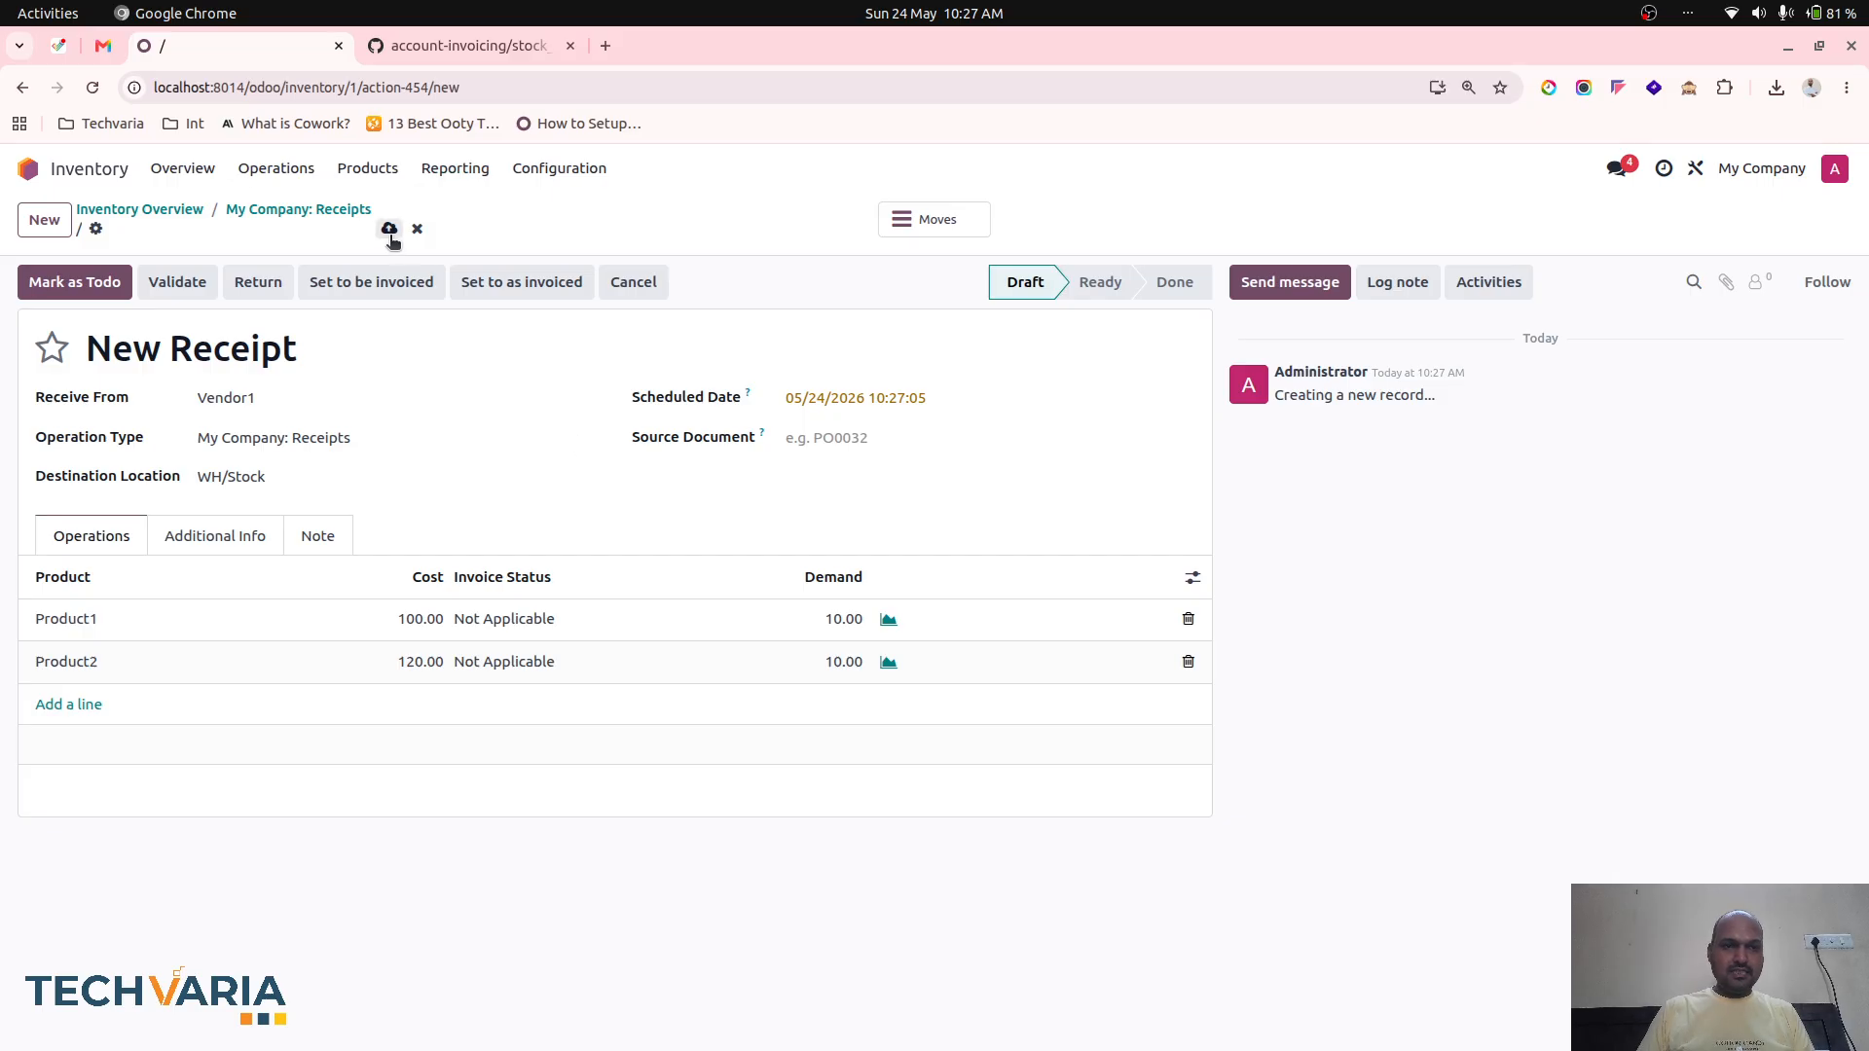
left_click(388, 228)
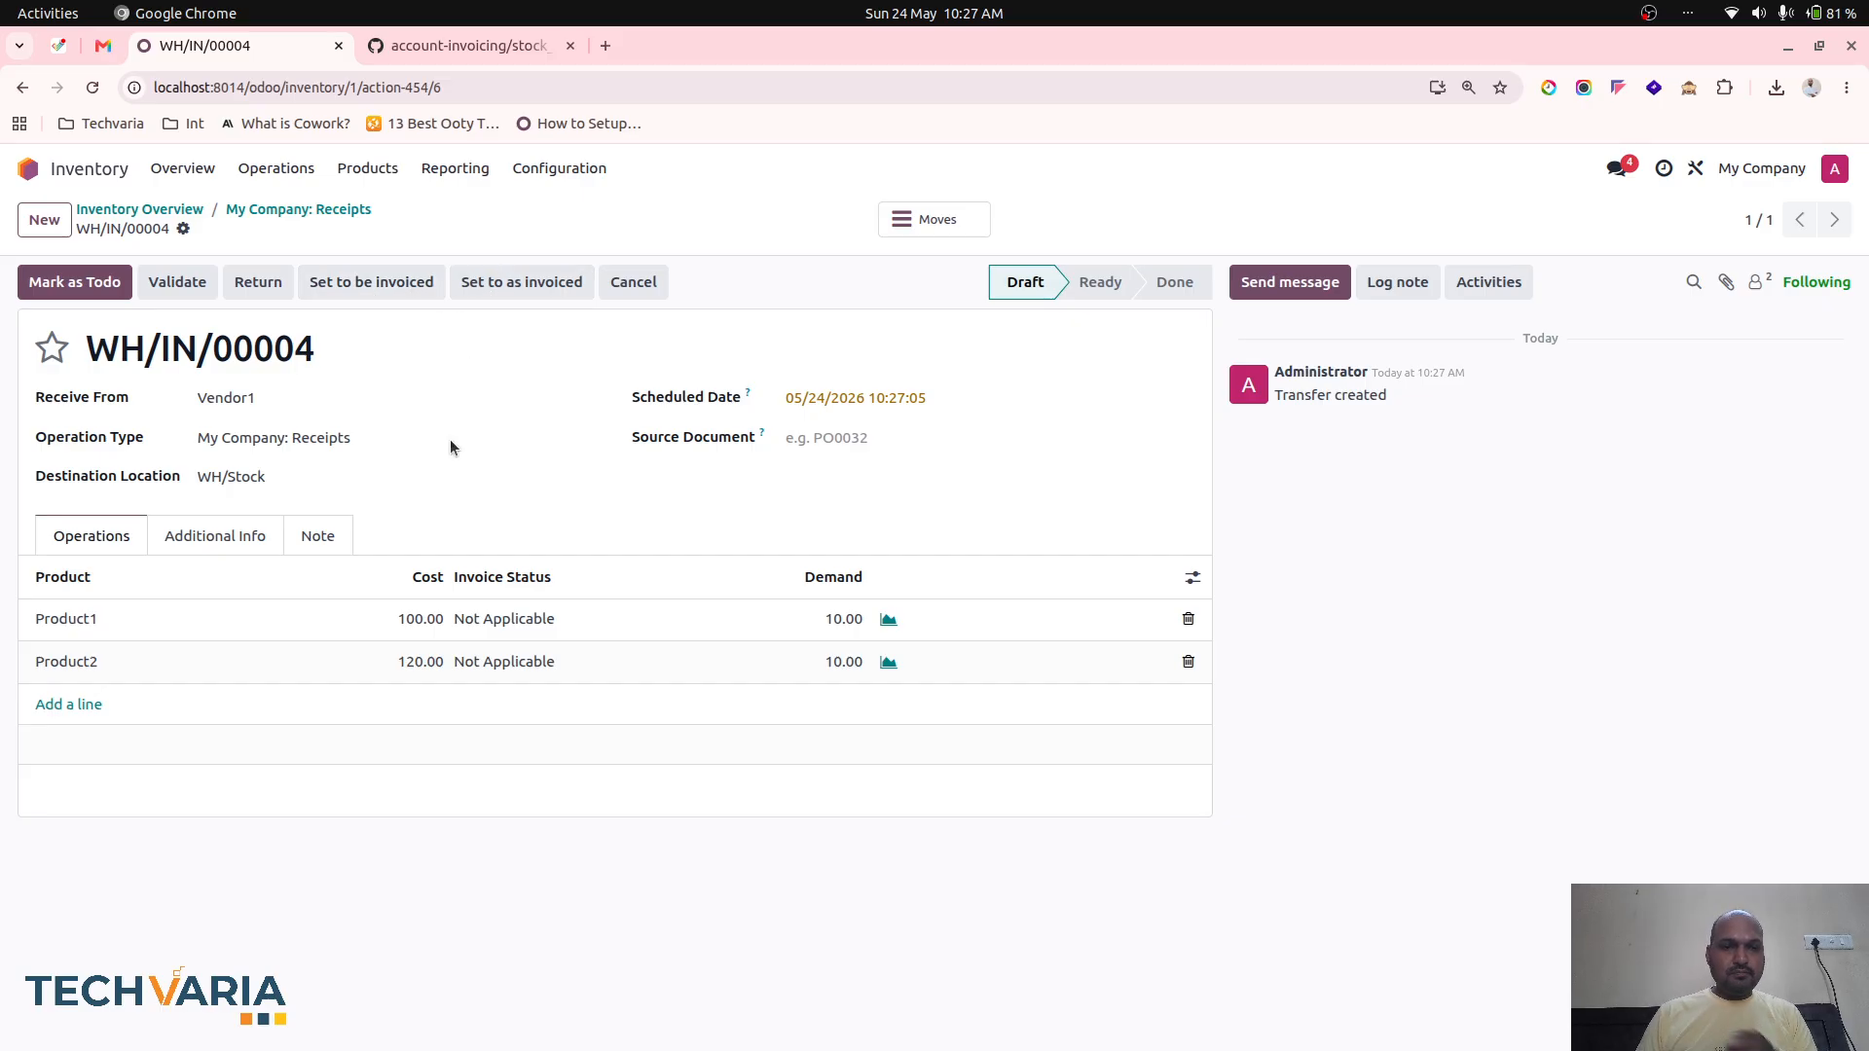
Examine the invoice status options available on the Product1 line of the receipt
left_click(593, 617)
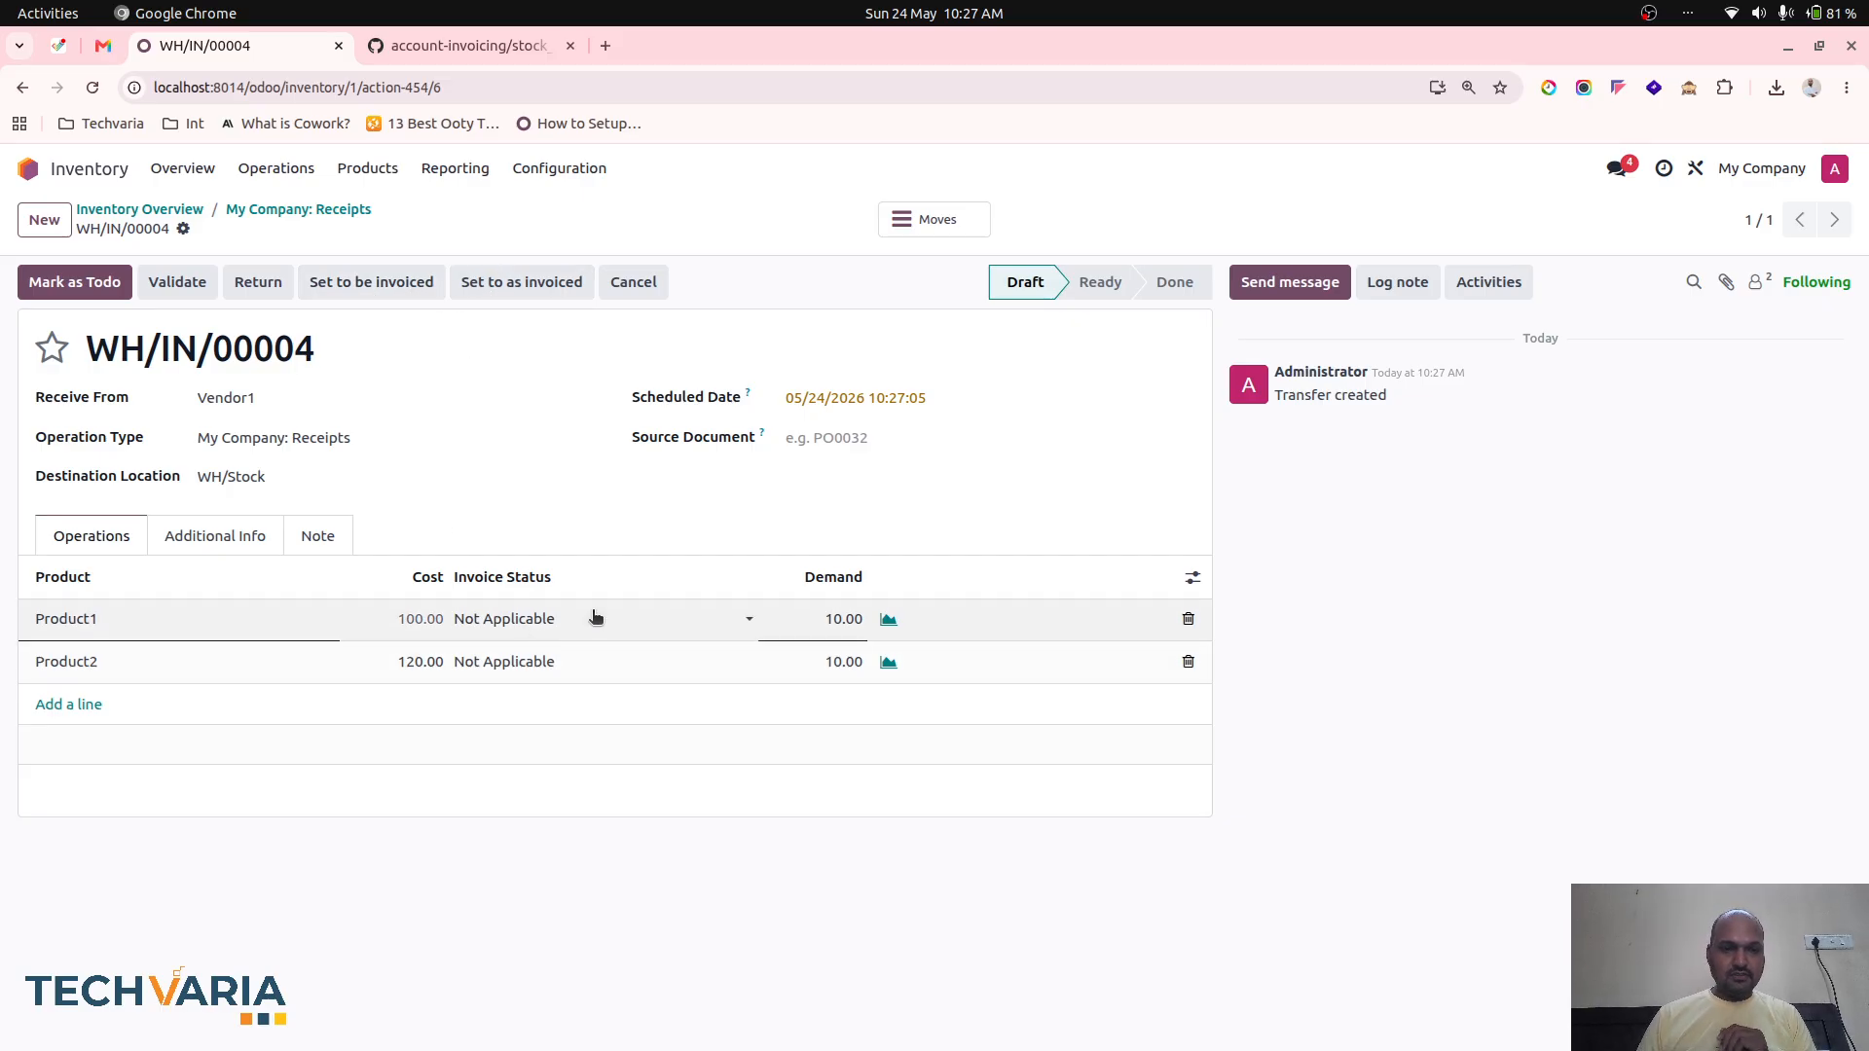
left_click(593, 617)
left_click(592, 618)
left_click(593, 617)
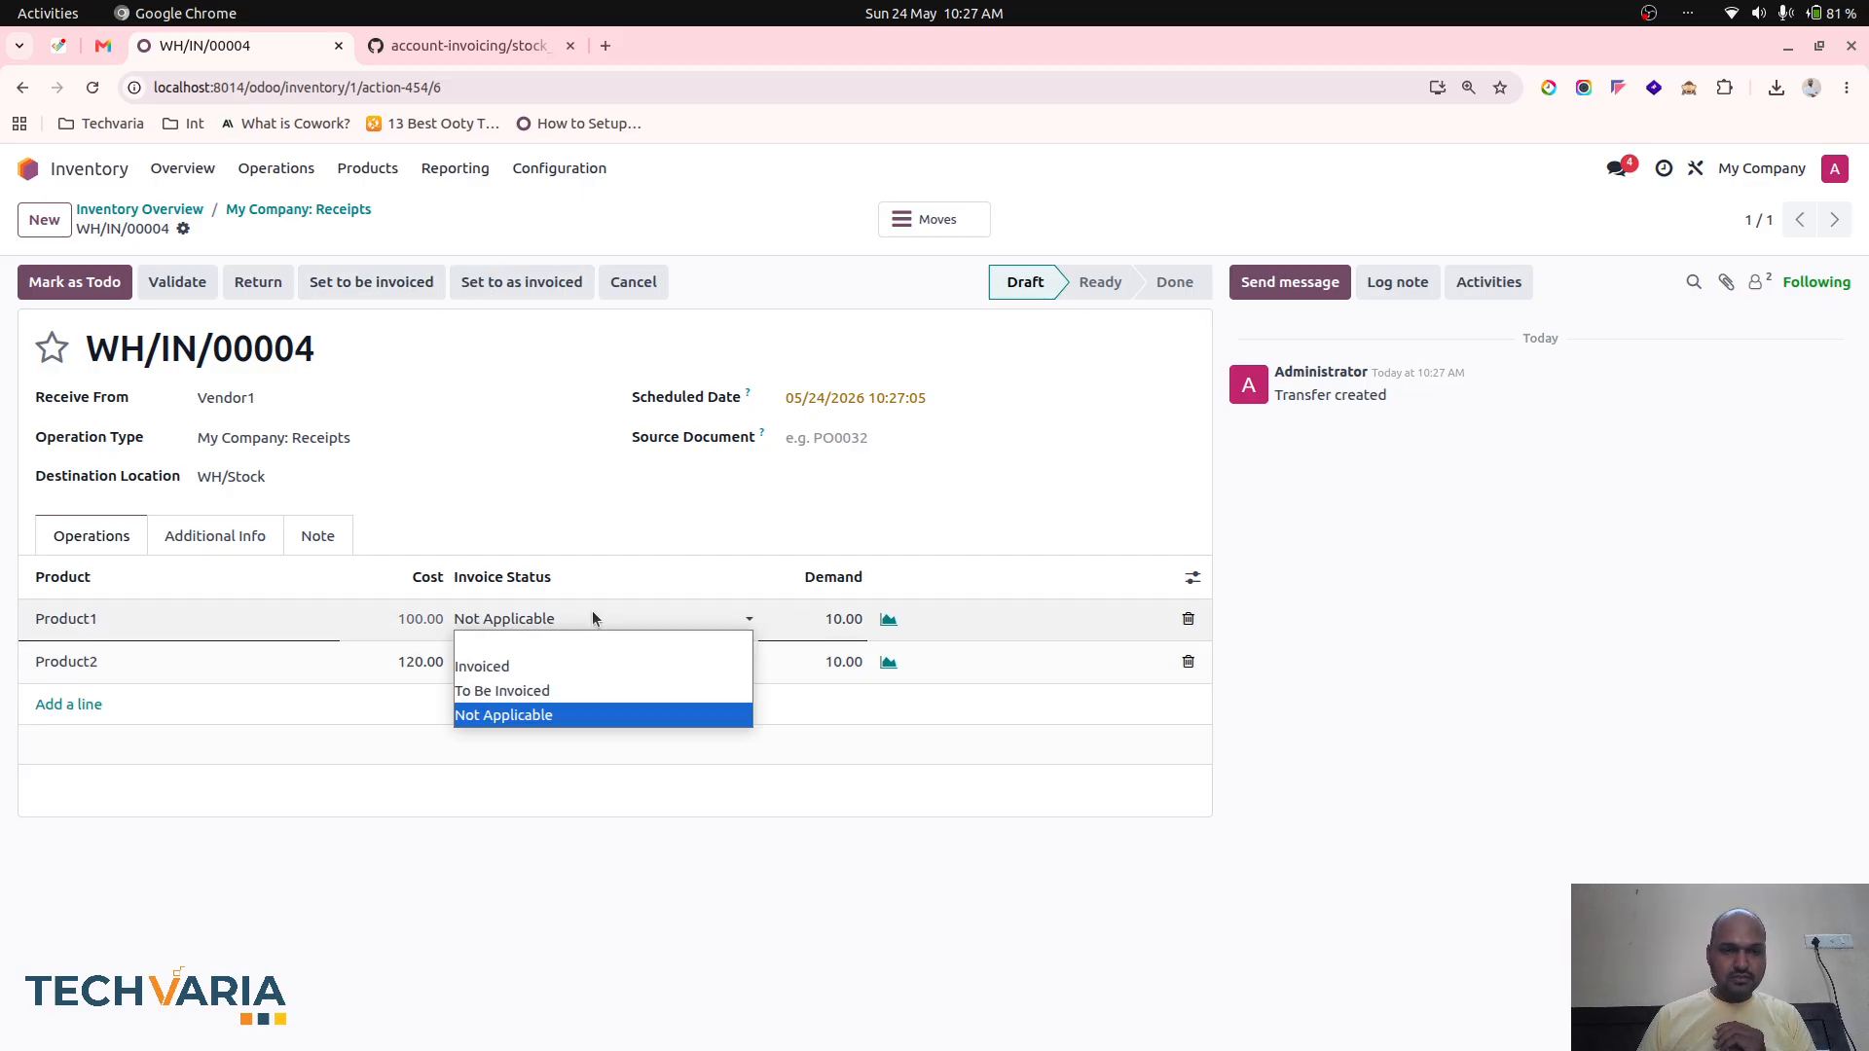
left_click(576, 609)
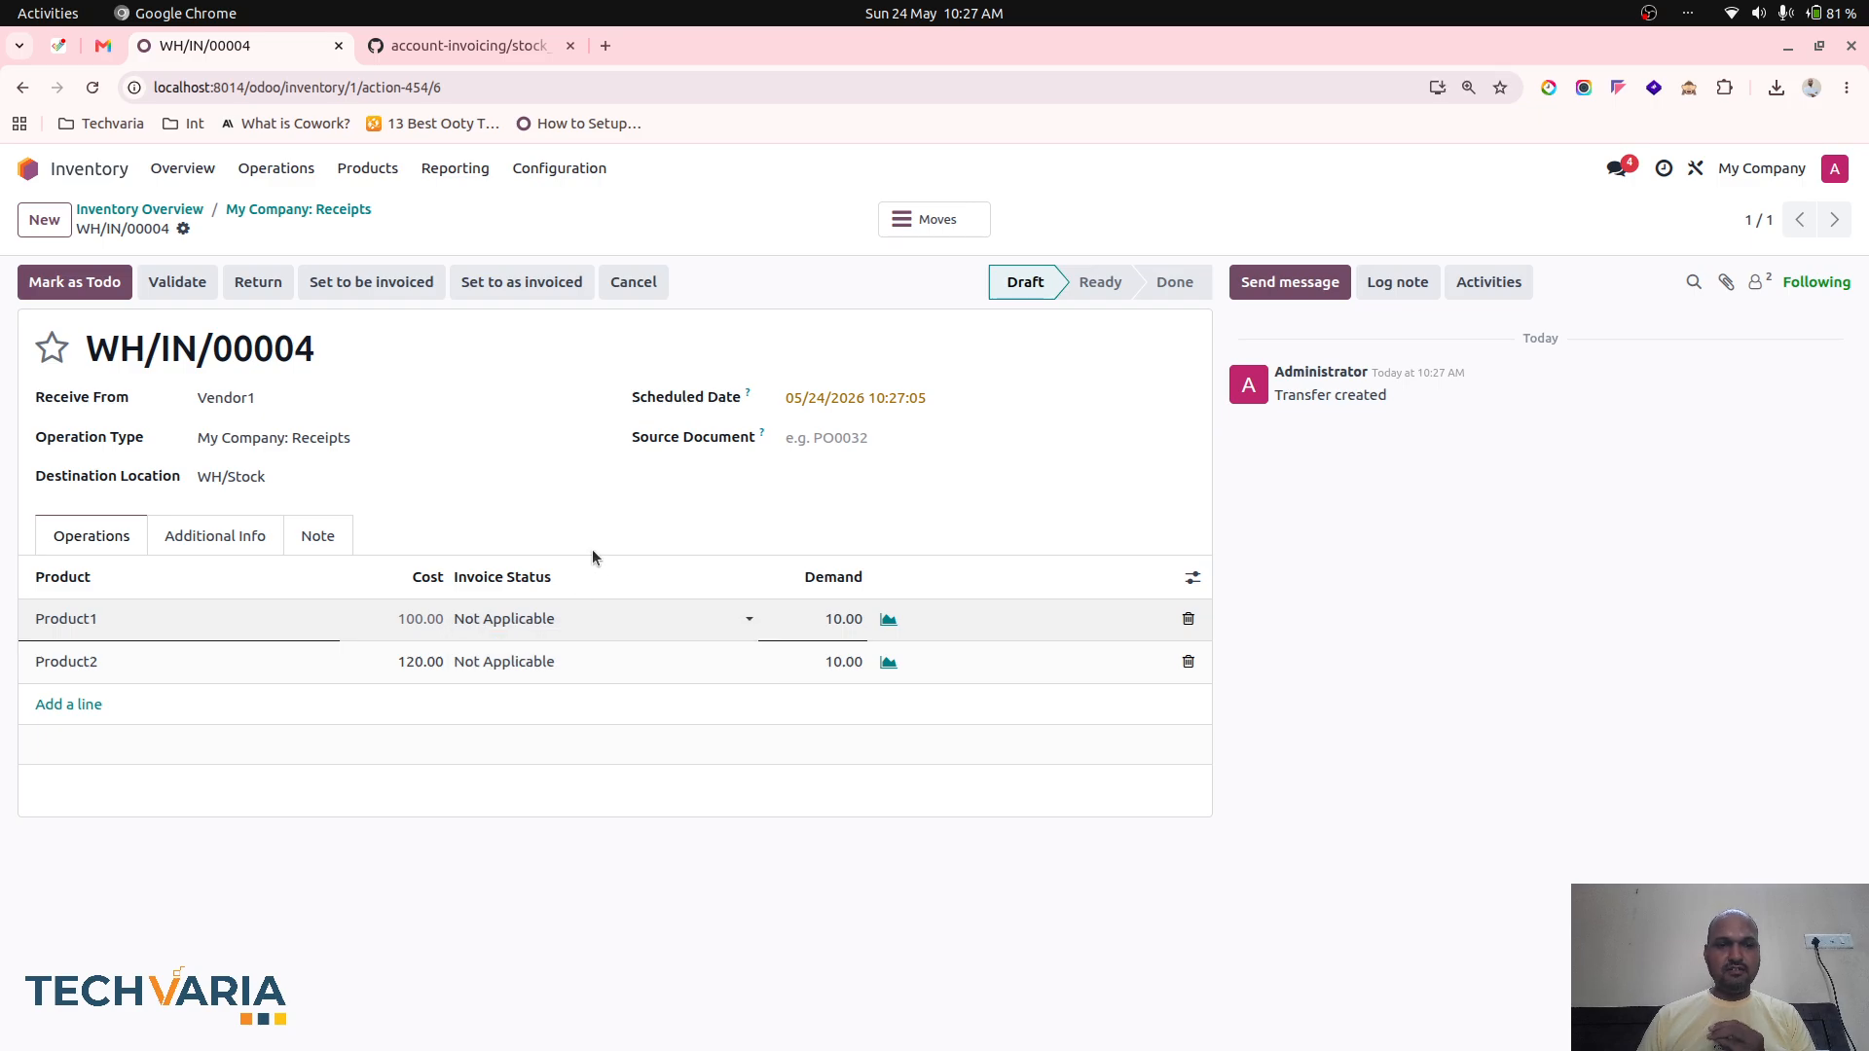
left_click(370, 401)
Mark the receipt as to do and validate it, then flag it as to be invoiced
left_click(74, 281)
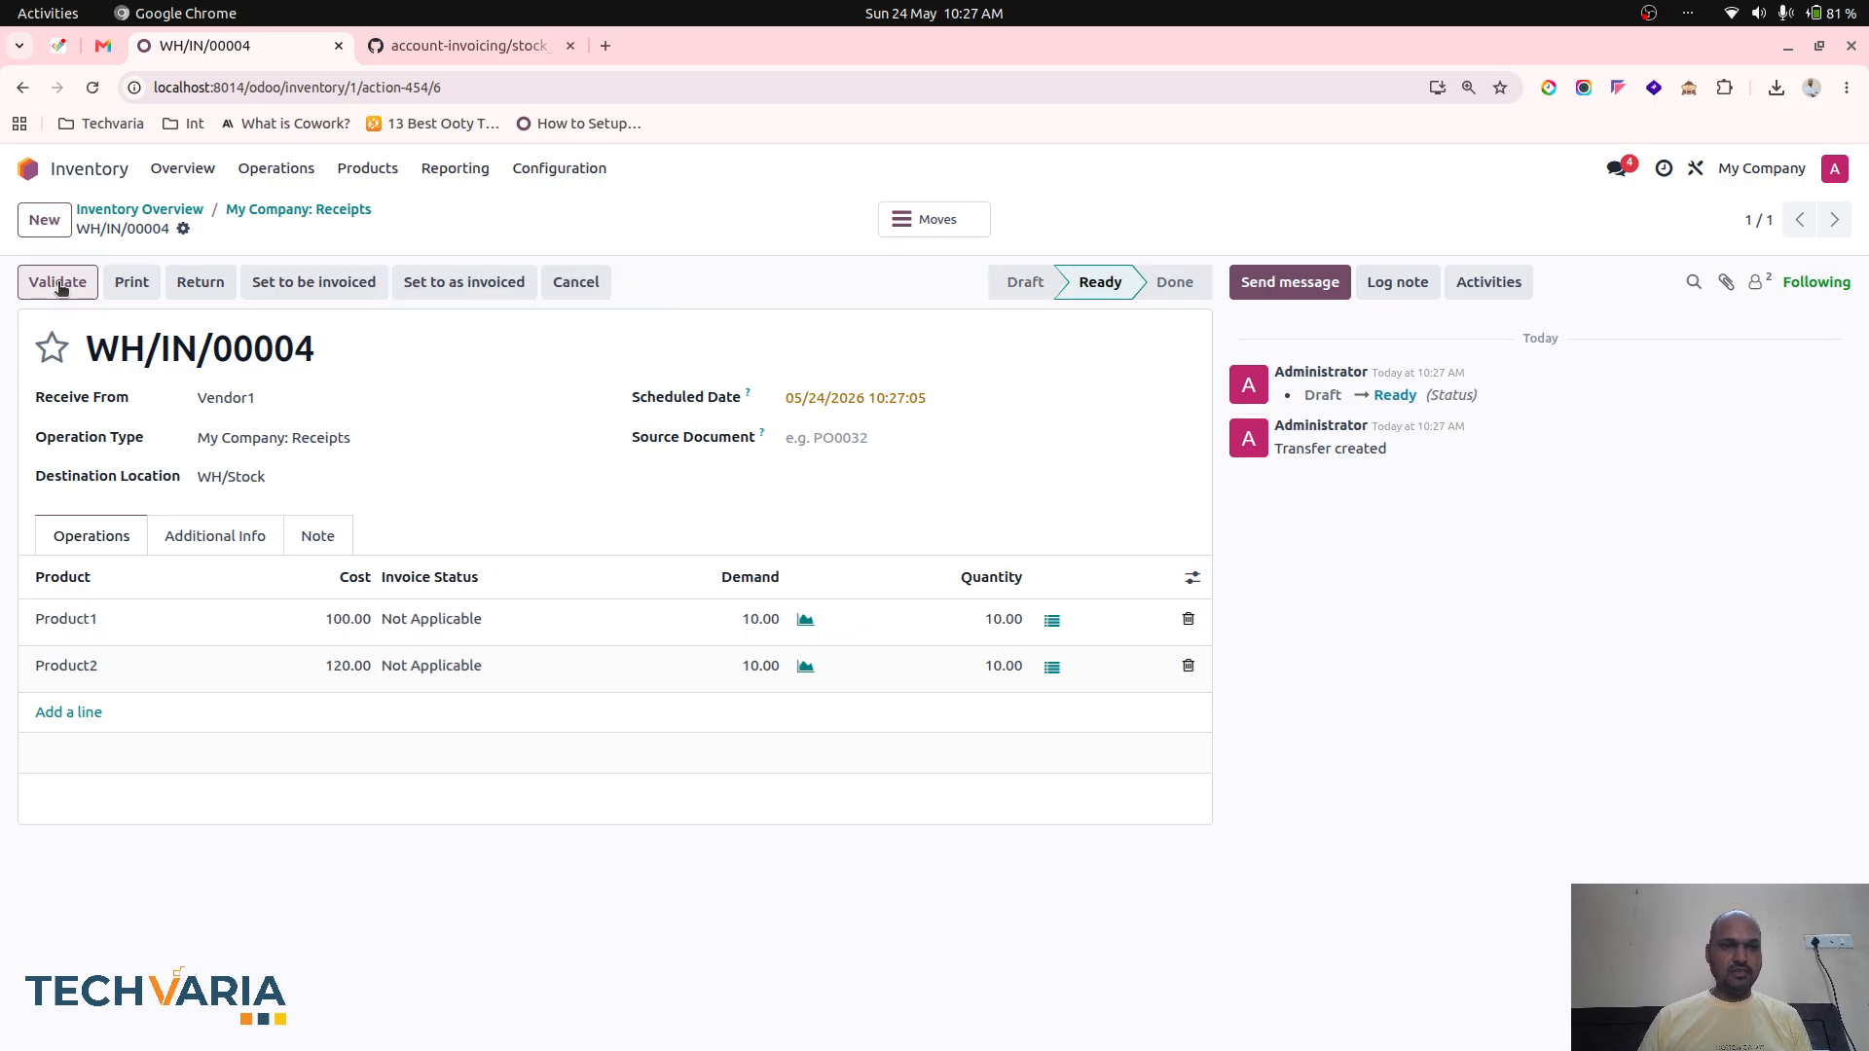
left_click(60, 281)
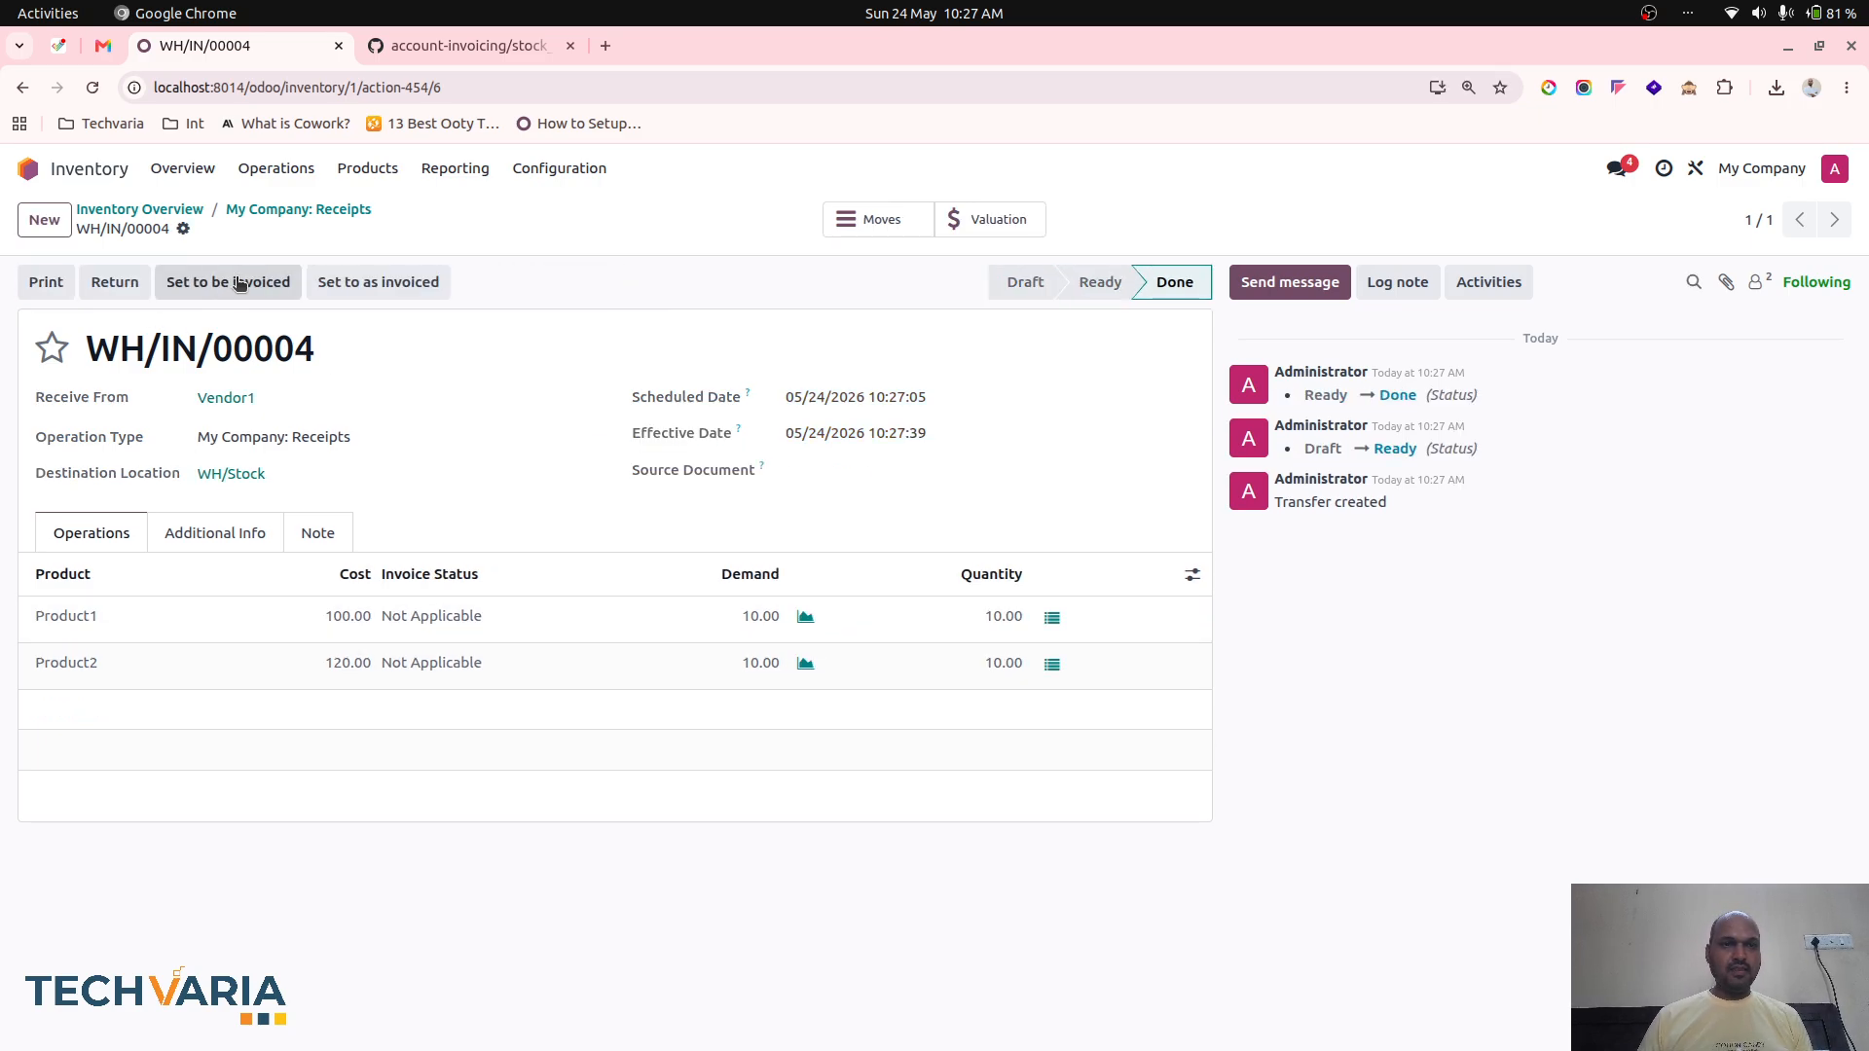
left_click(239, 283)
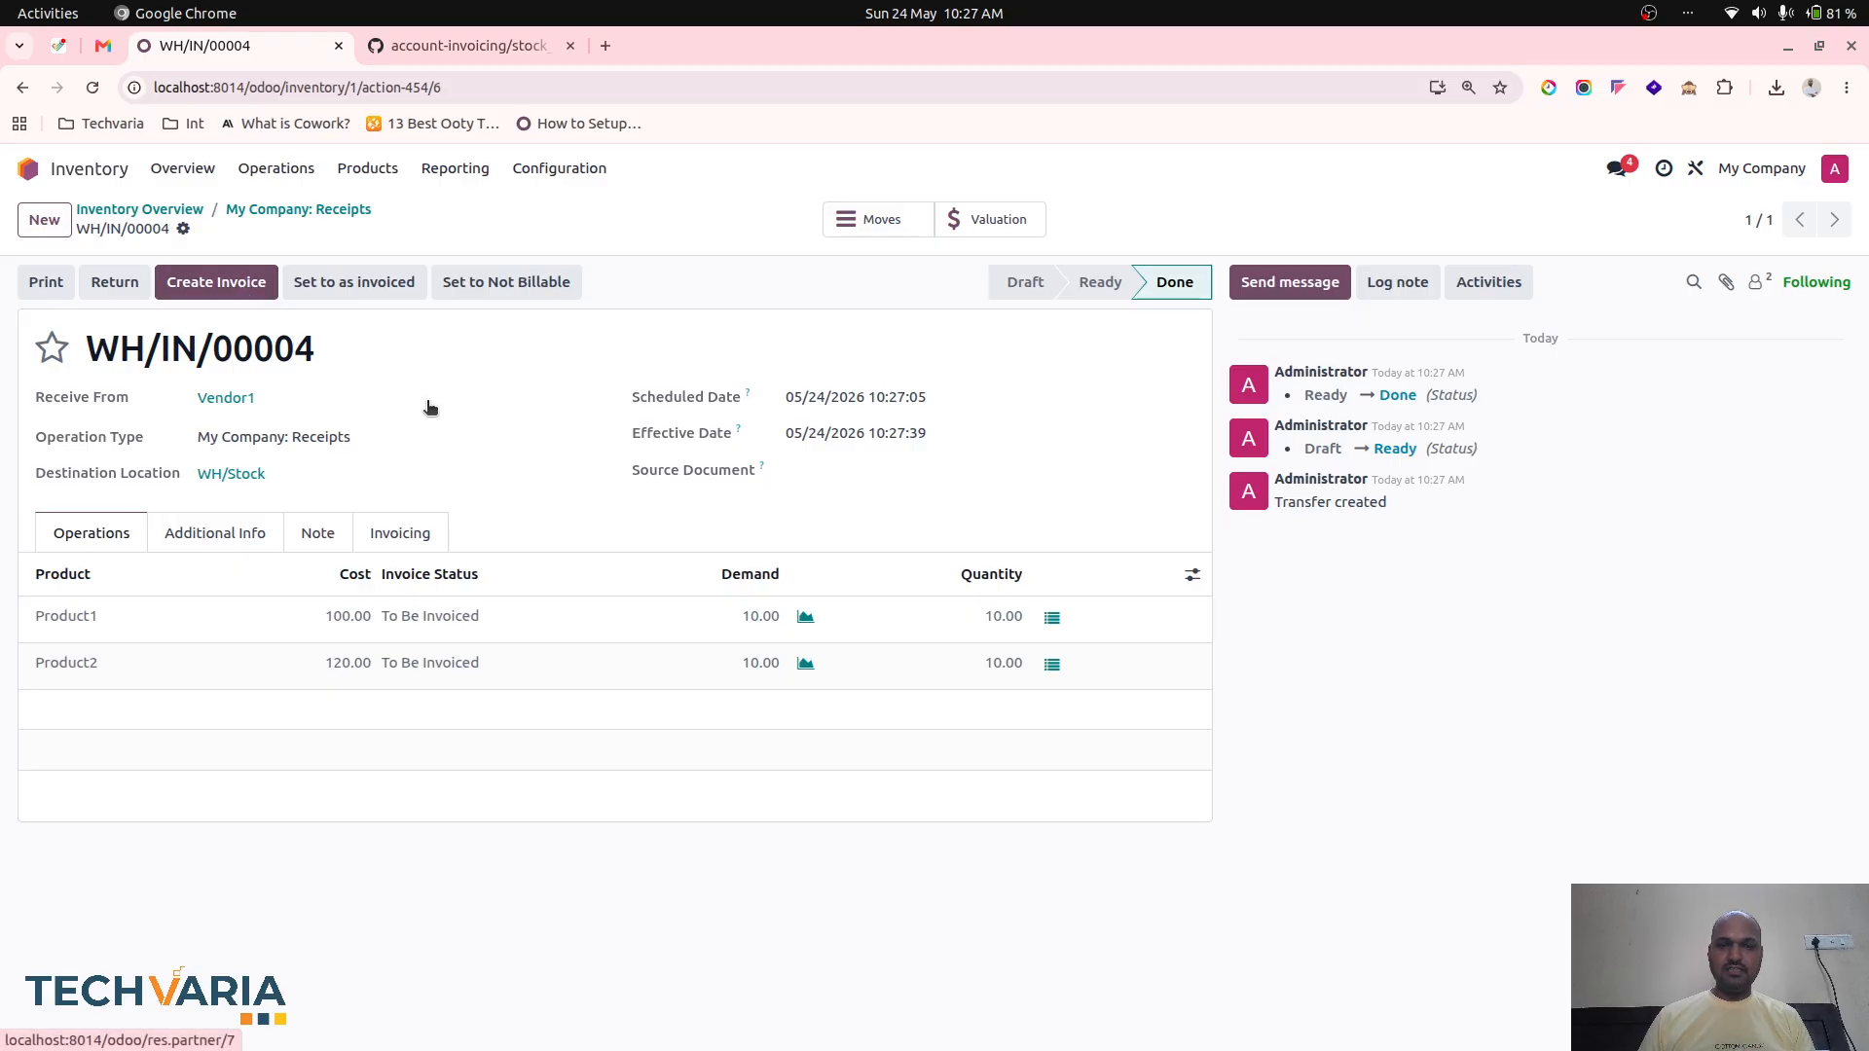
Create a draft supplier invoice from the receipt in the Vendor Bills journal, grouped by Picking, and view its journal items
left_click(225, 288)
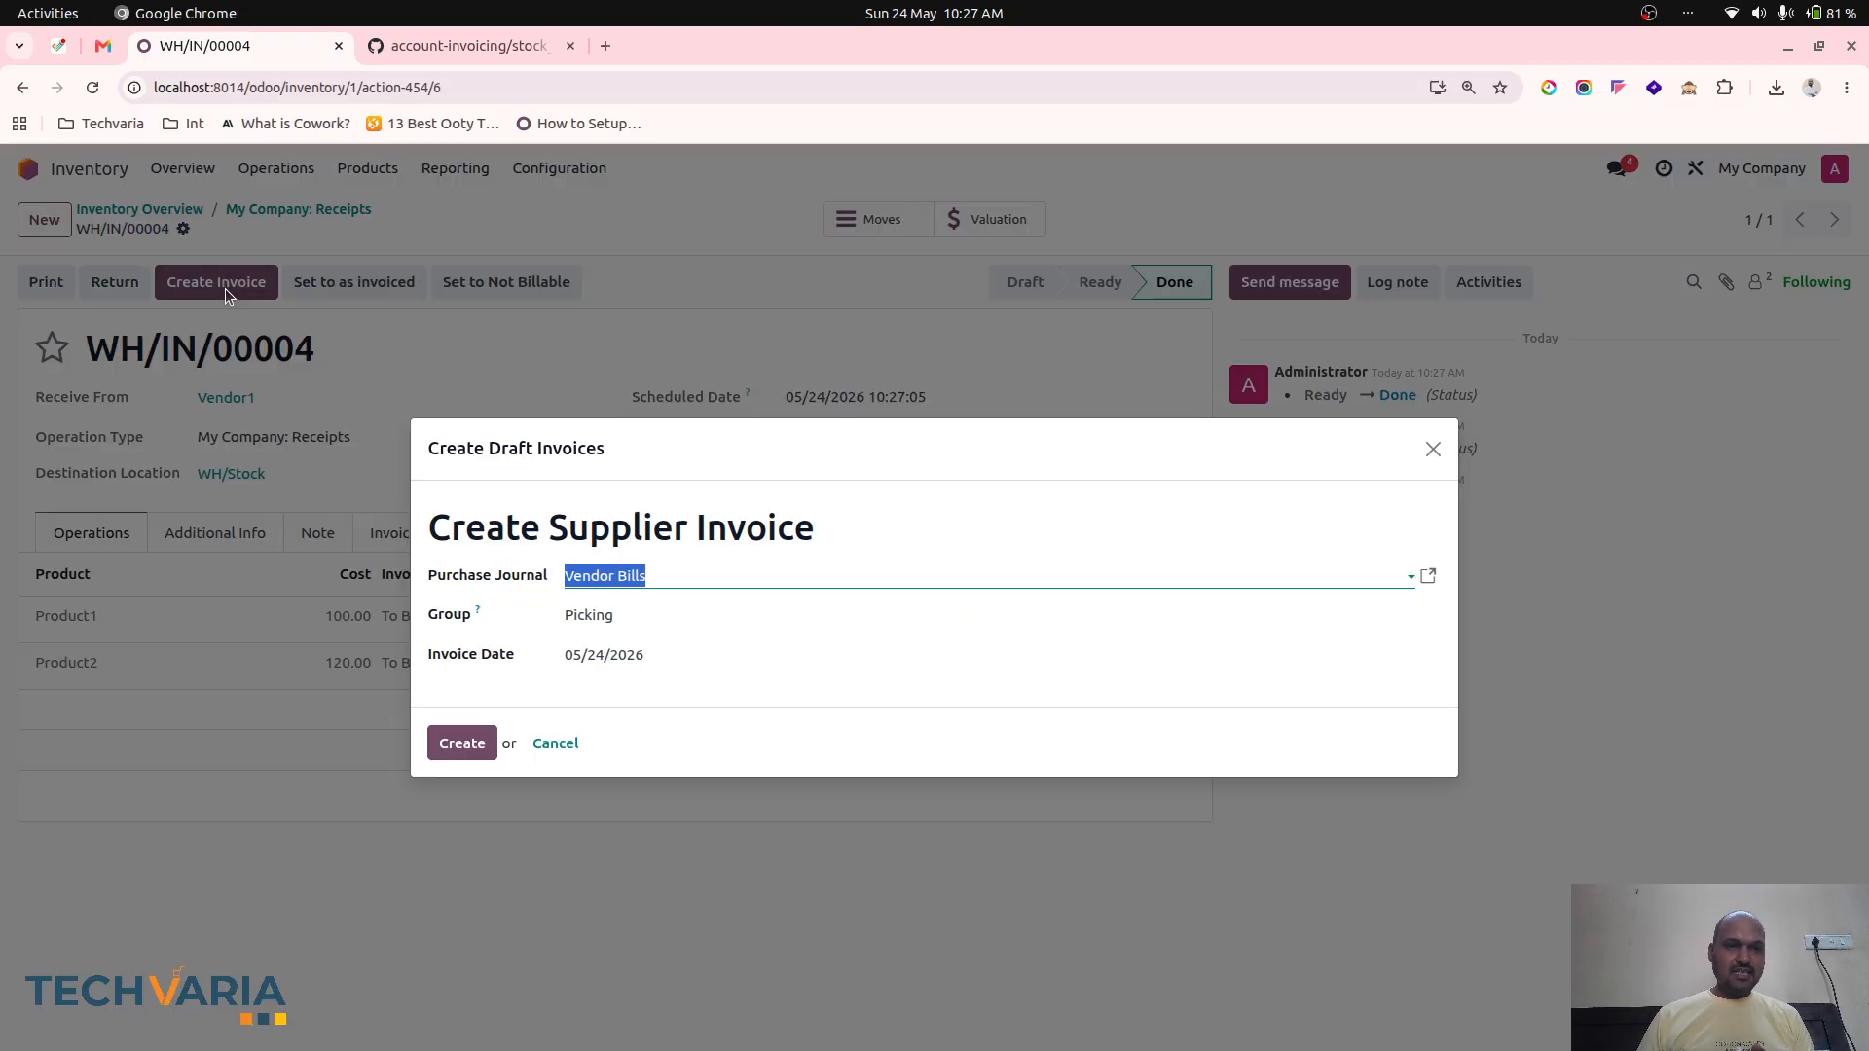
left_click(613, 619)
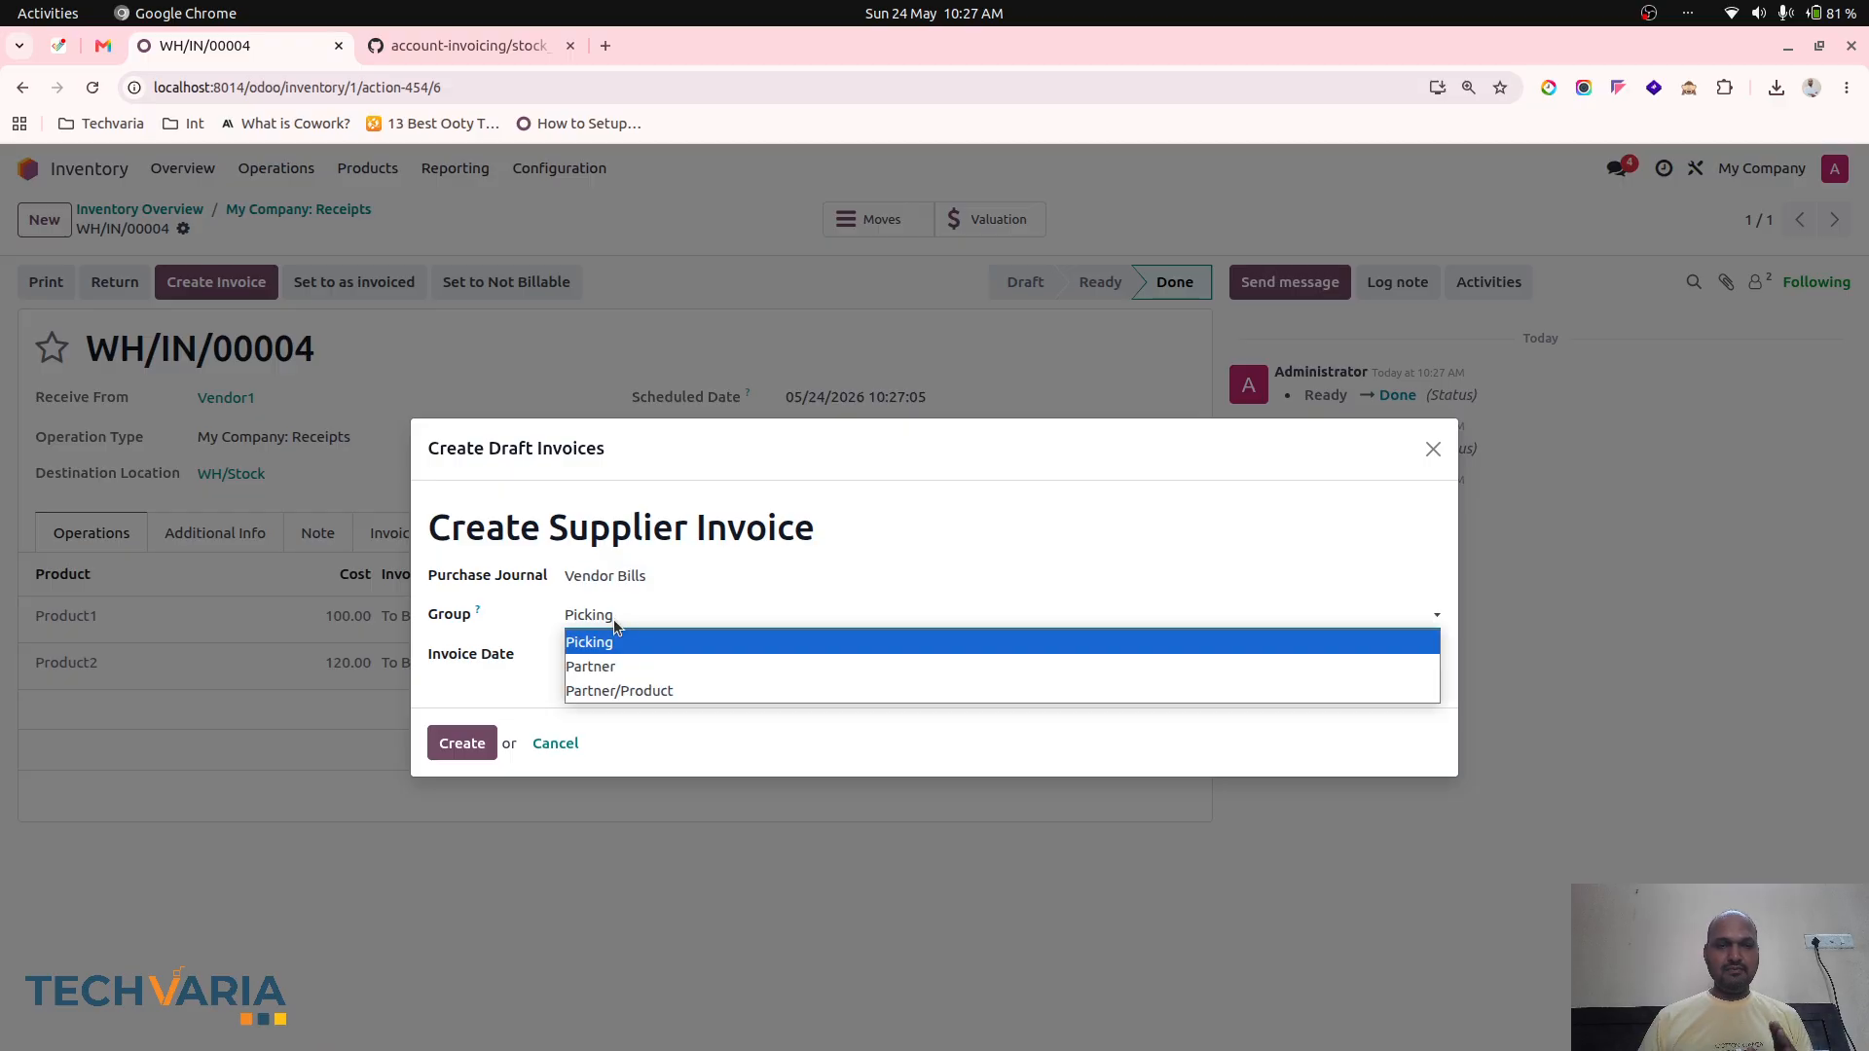
left_click(613, 619)
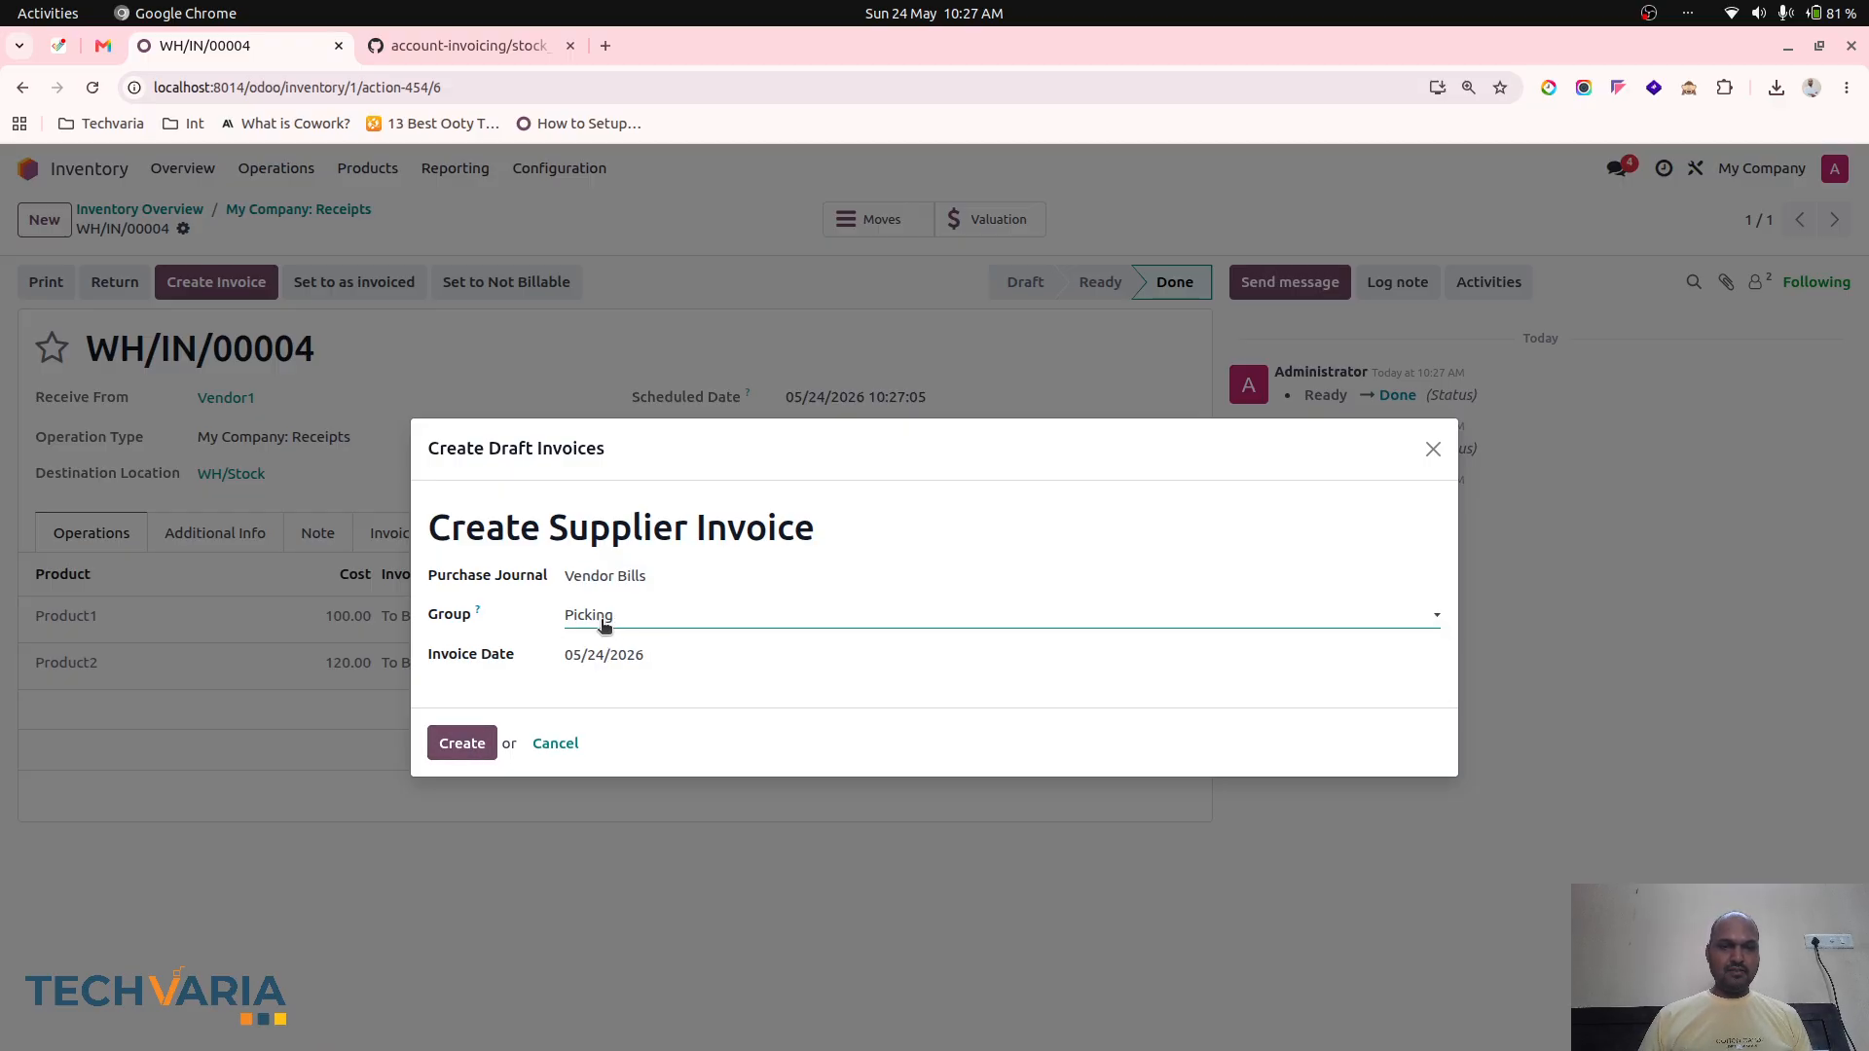
left_click(634, 613)
left_click(634, 613)
left_click(458, 744)
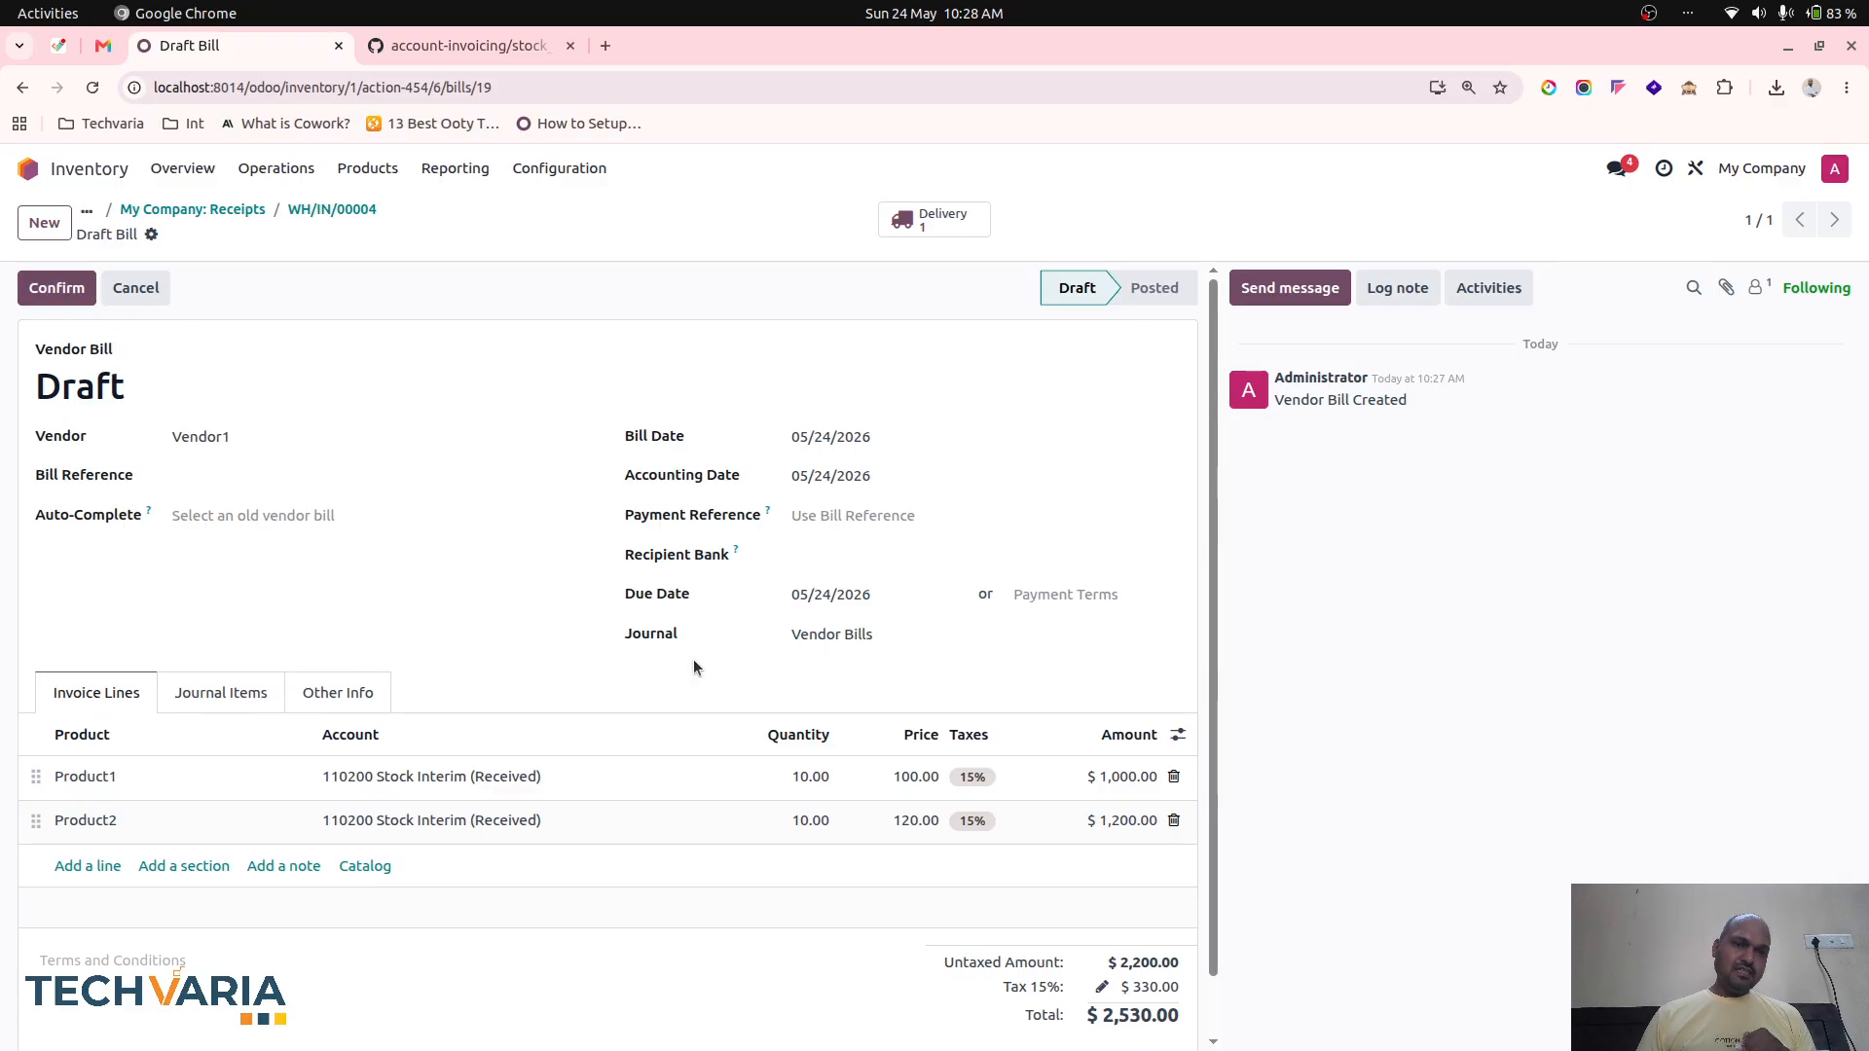
left_click(248, 696)
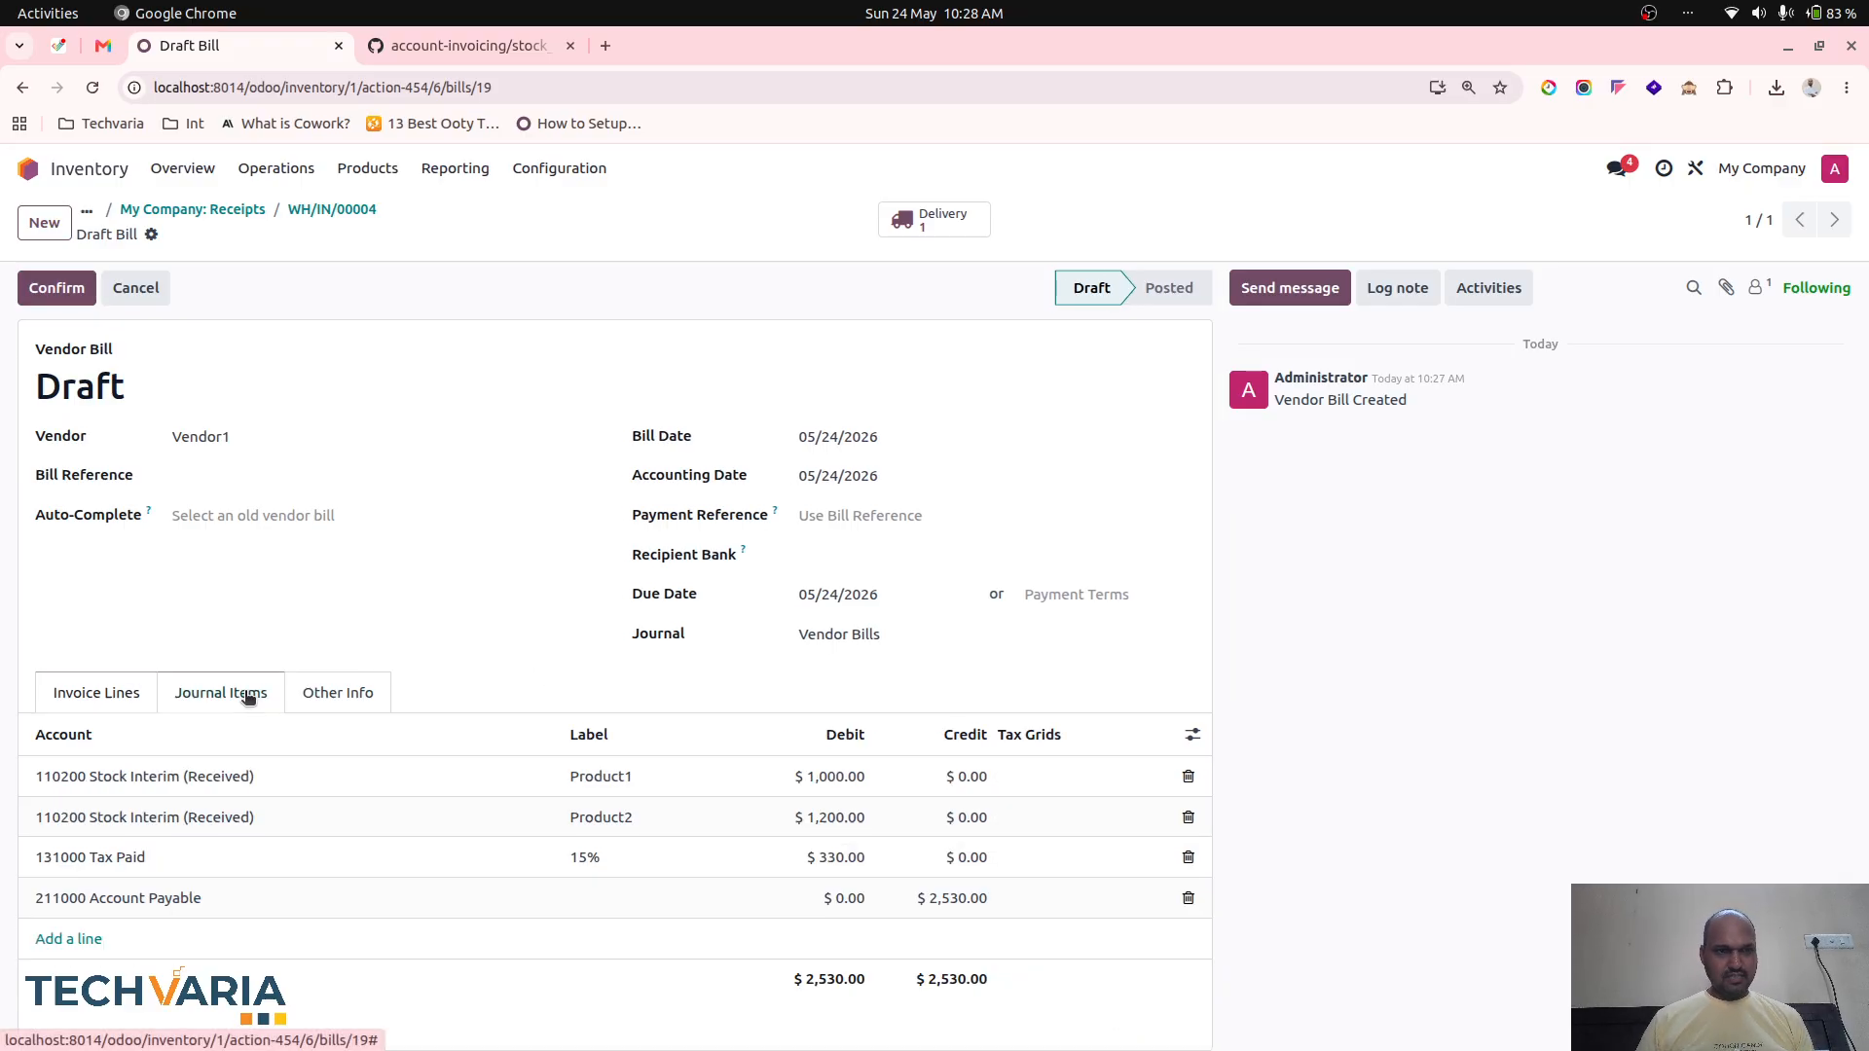
Confirm the draft vendor bill and view its invoice lines
left_click(83, 289)
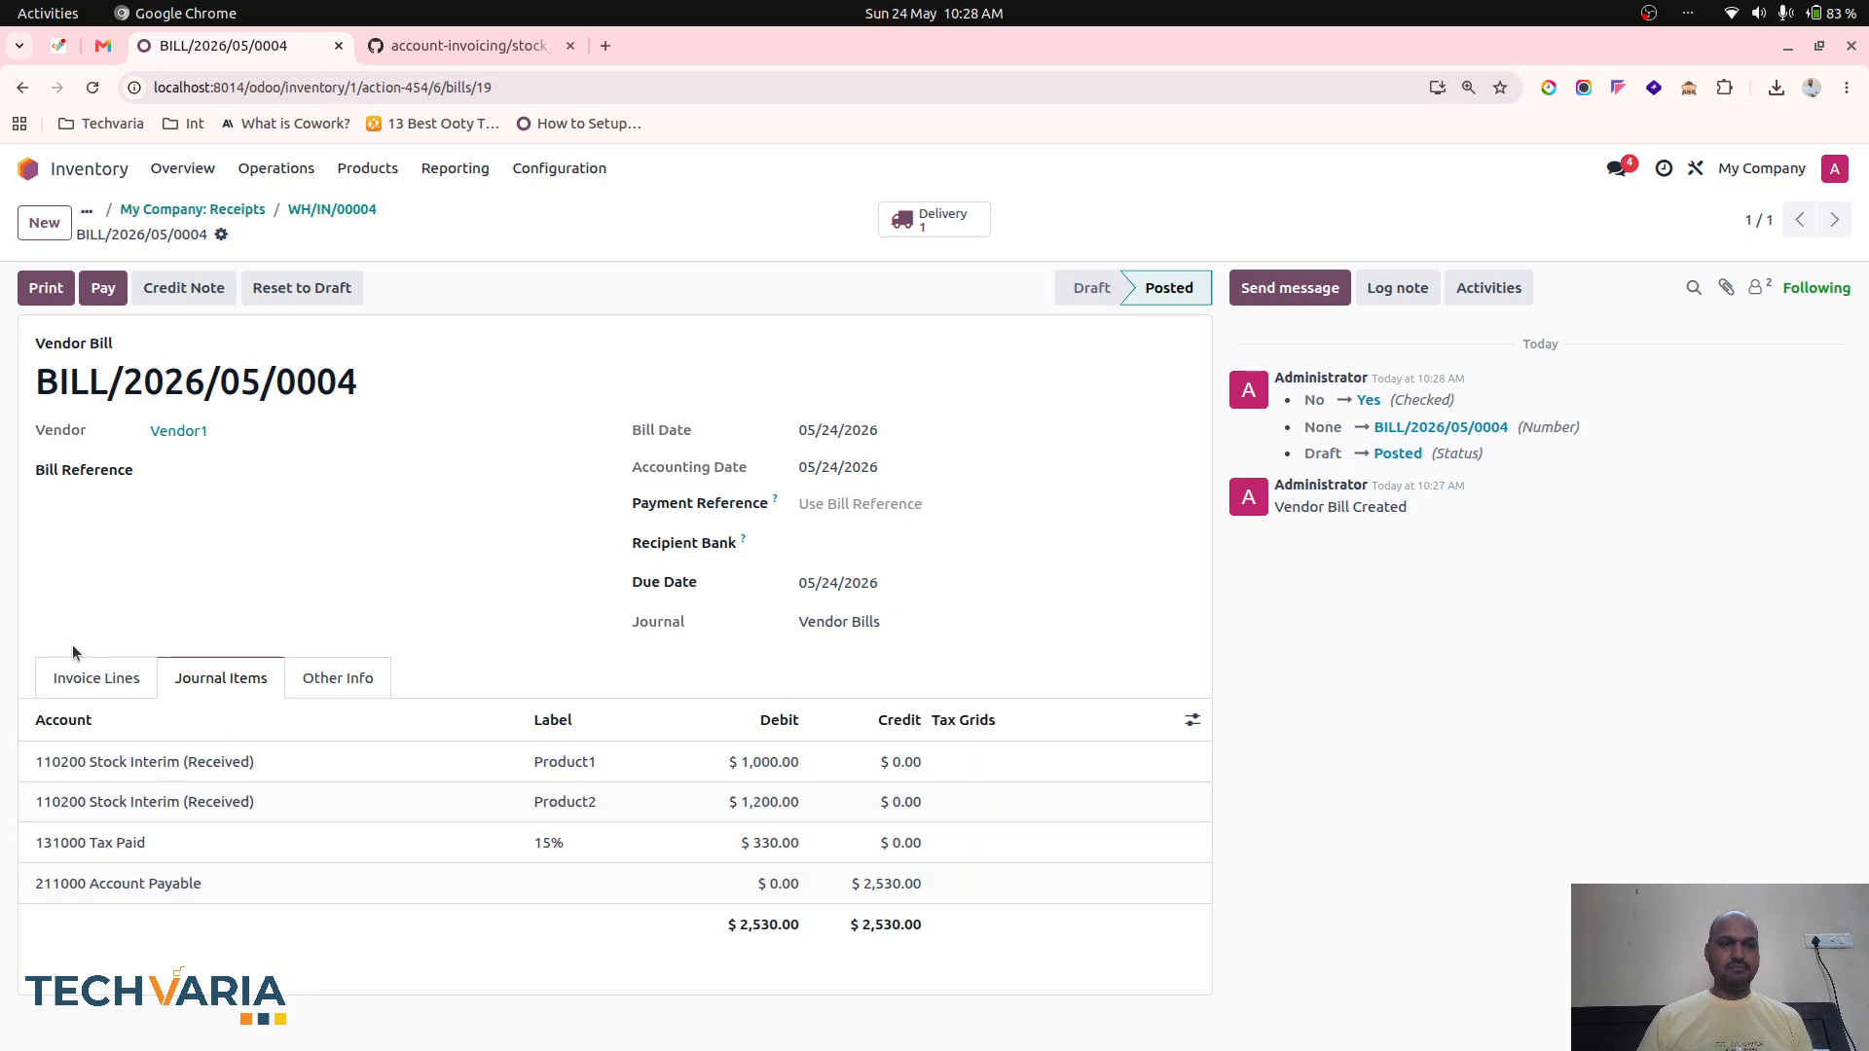
left_click(99, 679)
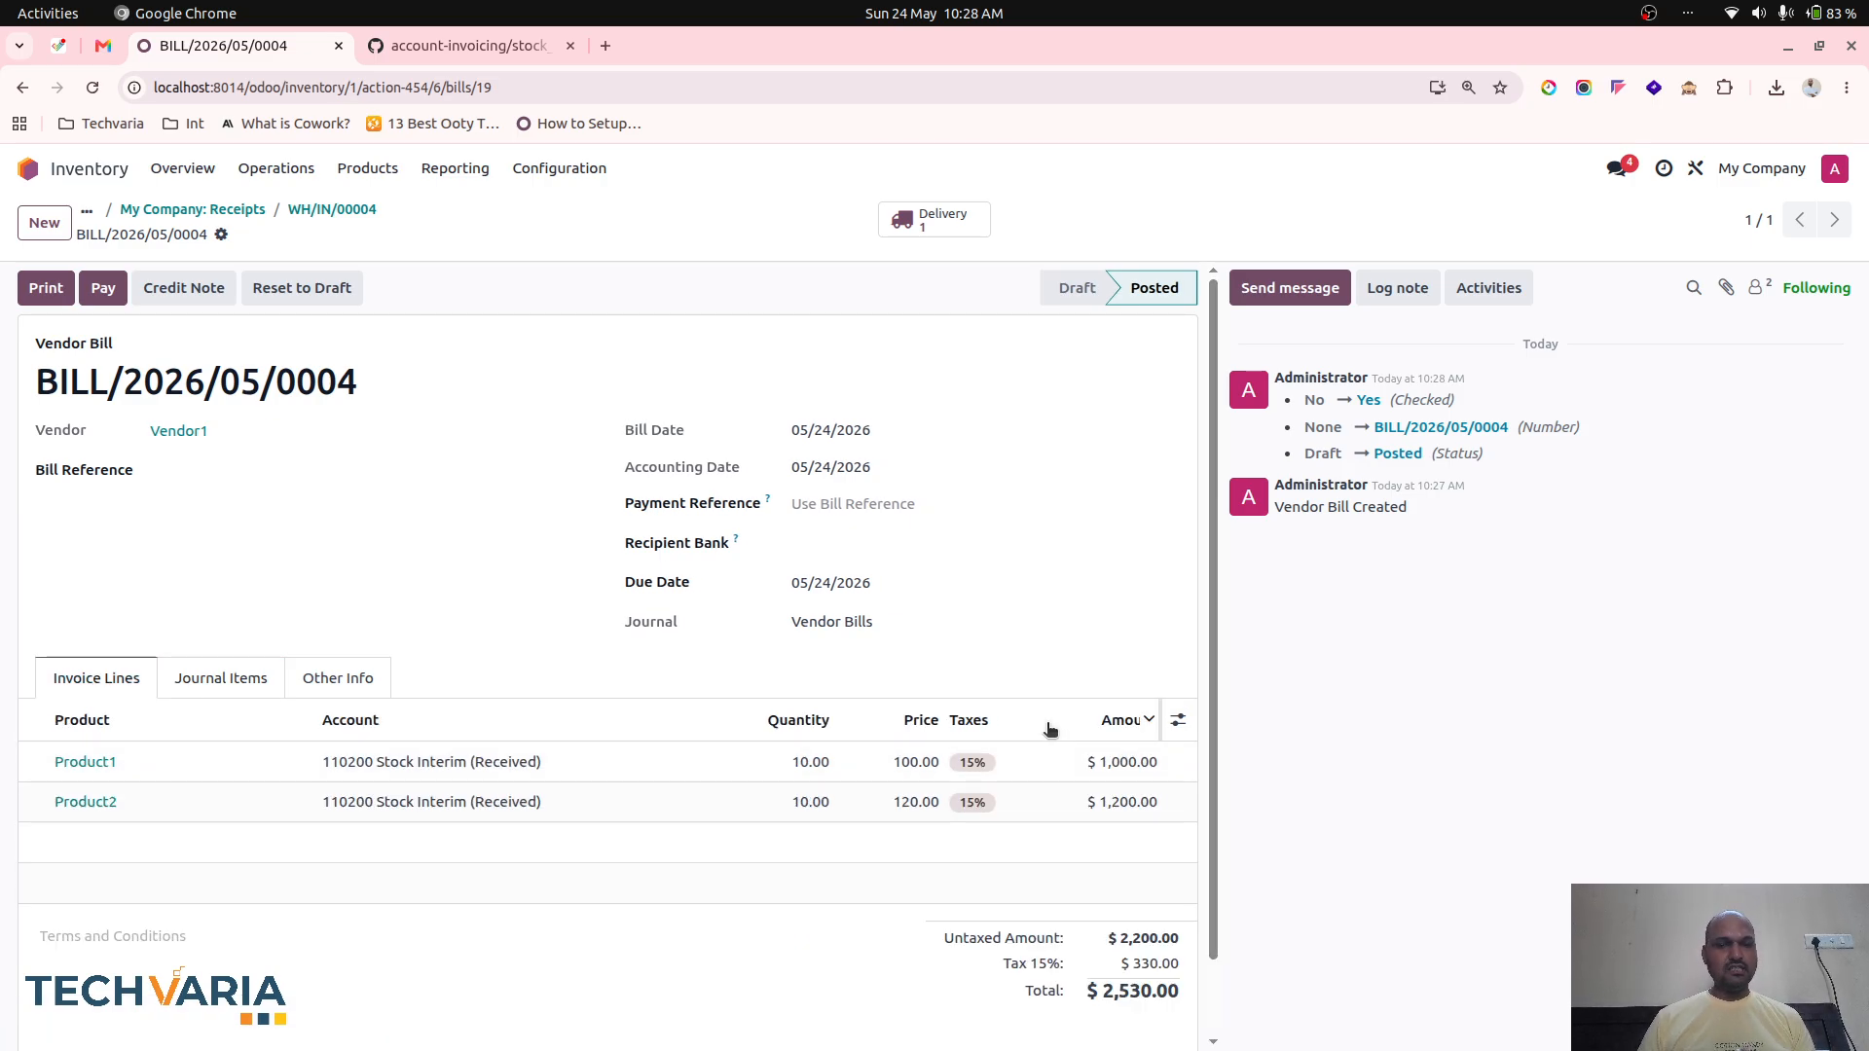
Open the Product1 record in Inventory to check its sales price, cost and taxes
left_click(27, 169)
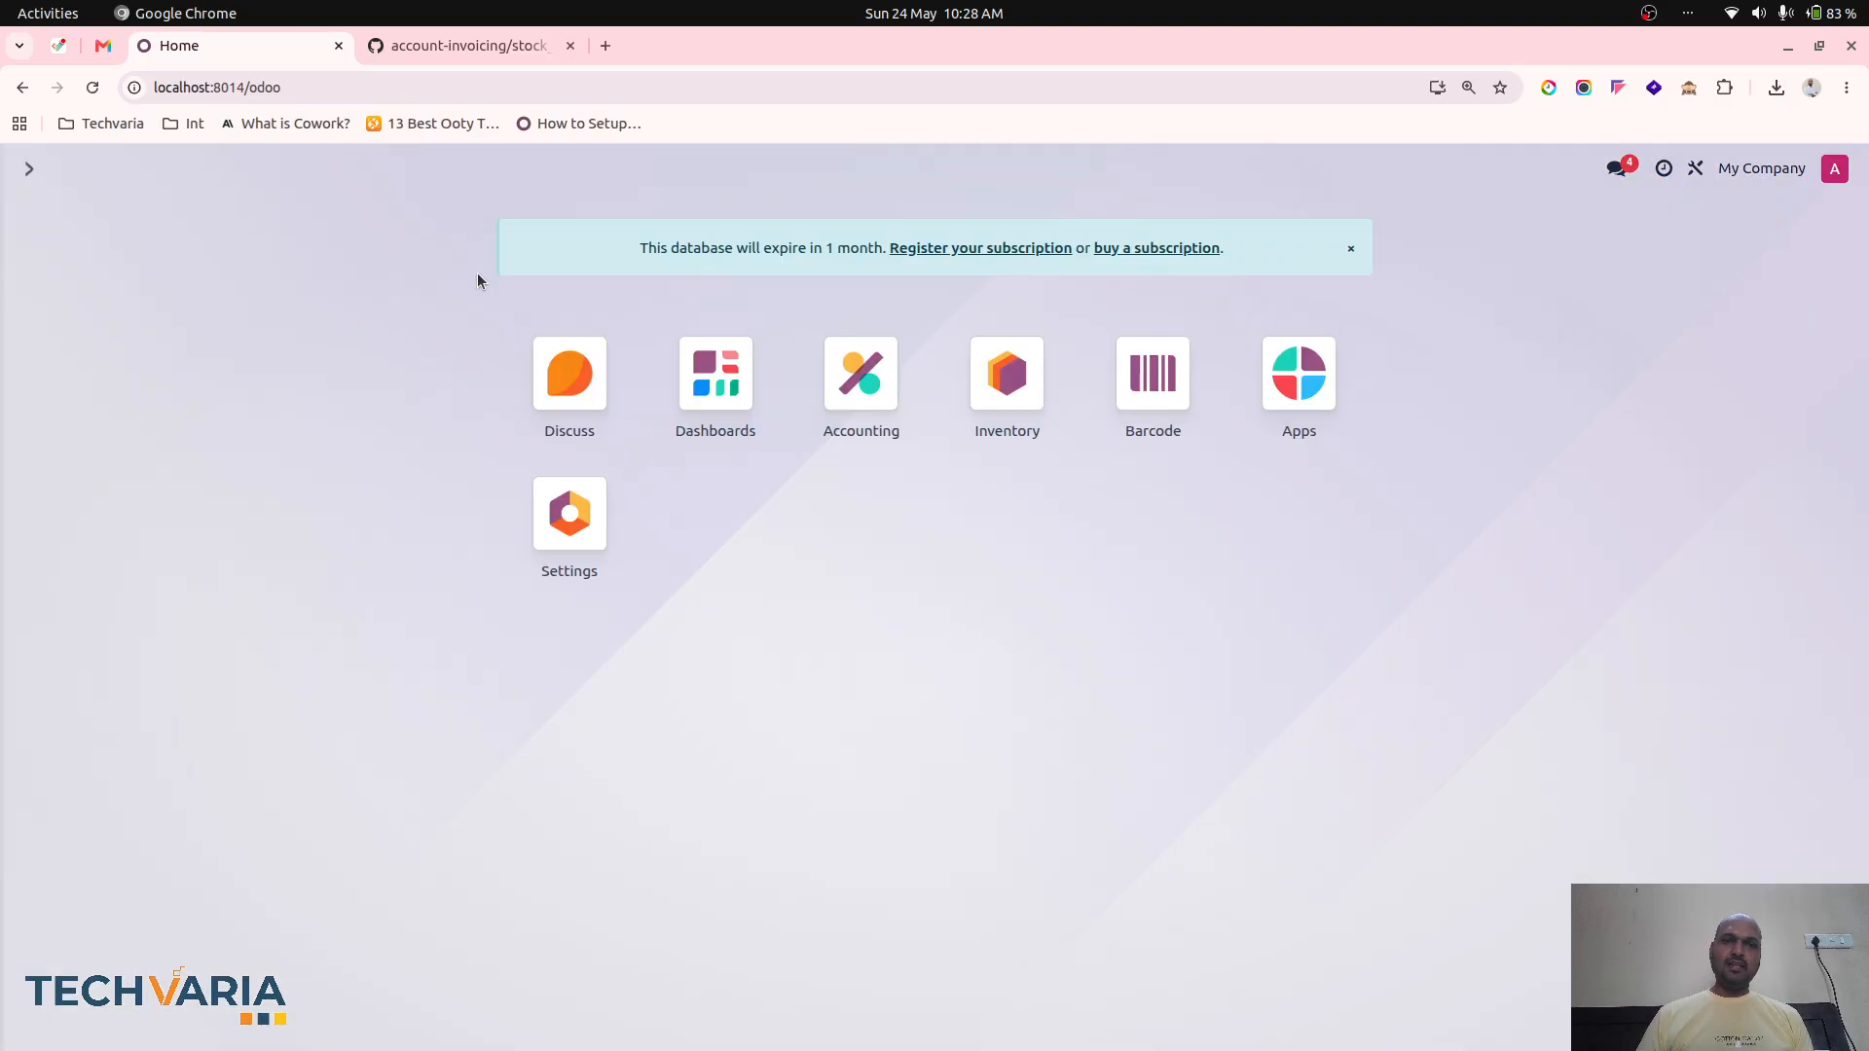
left_click(992, 392)
left_click(368, 169)
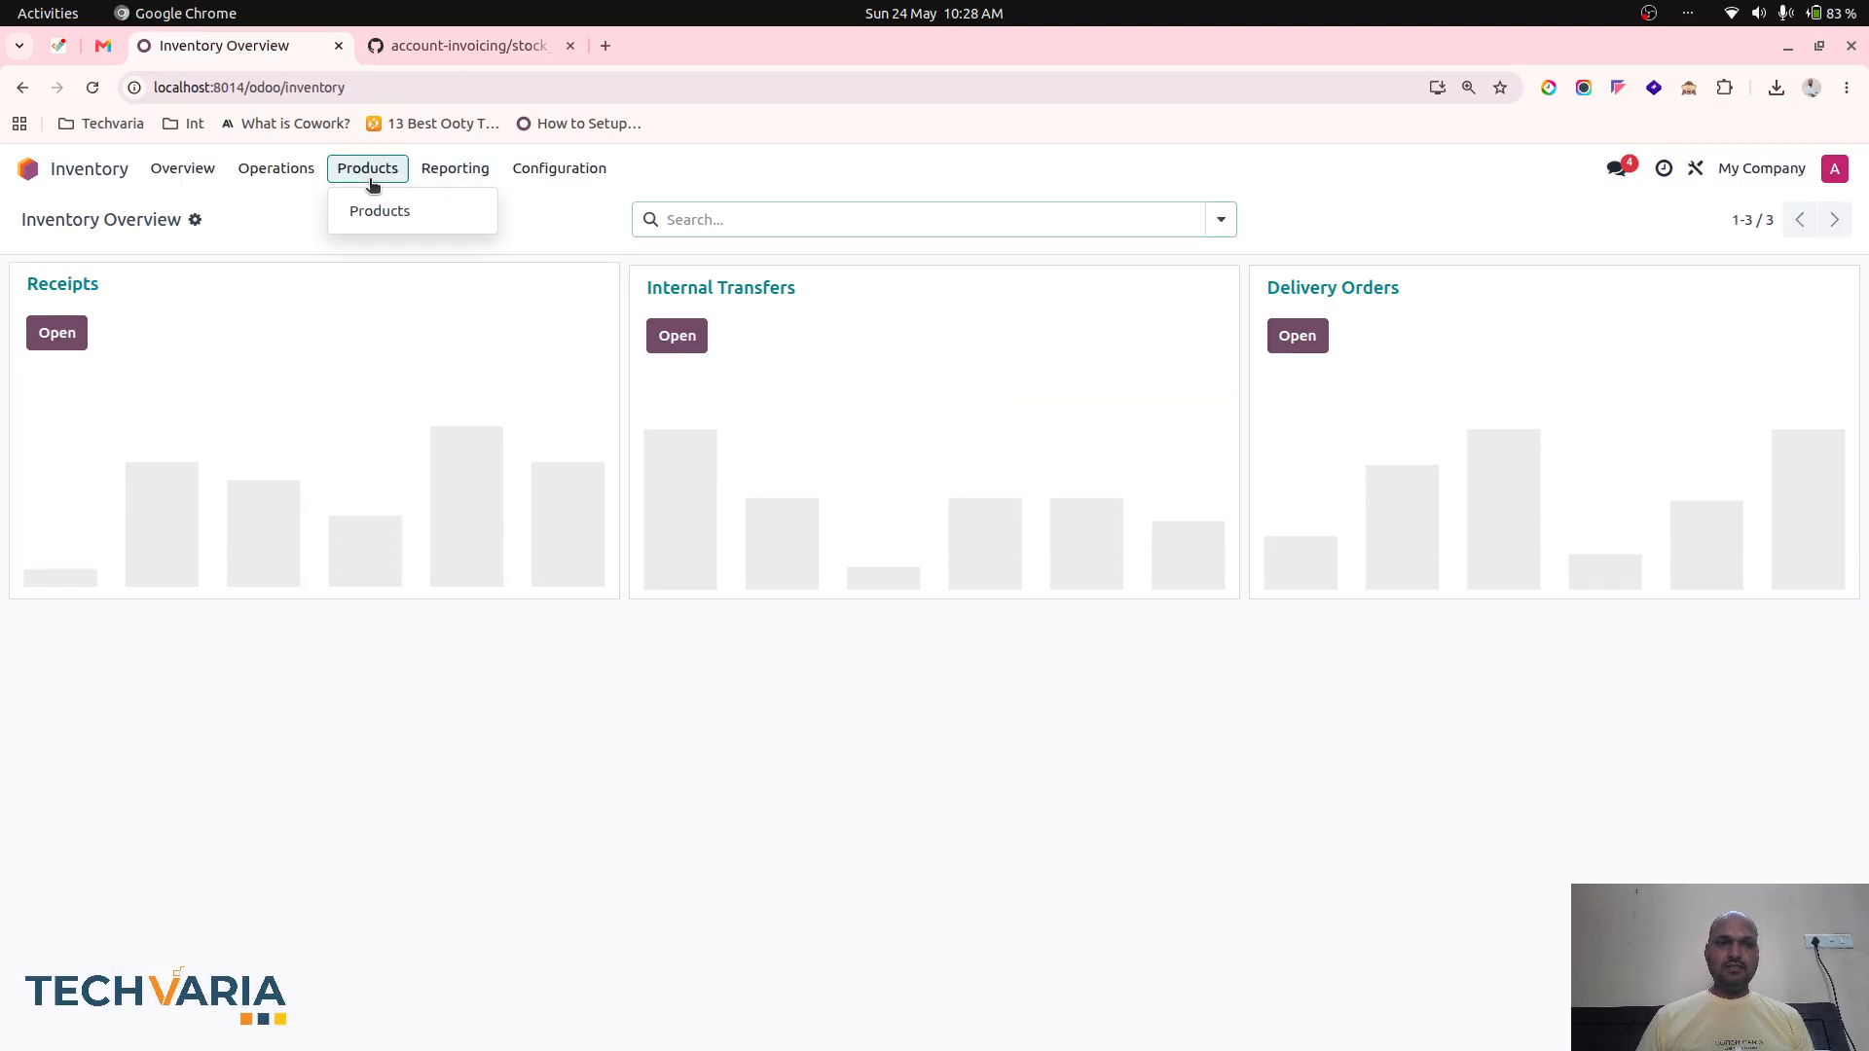
left_click(374, 207)
left_click(233, 334)
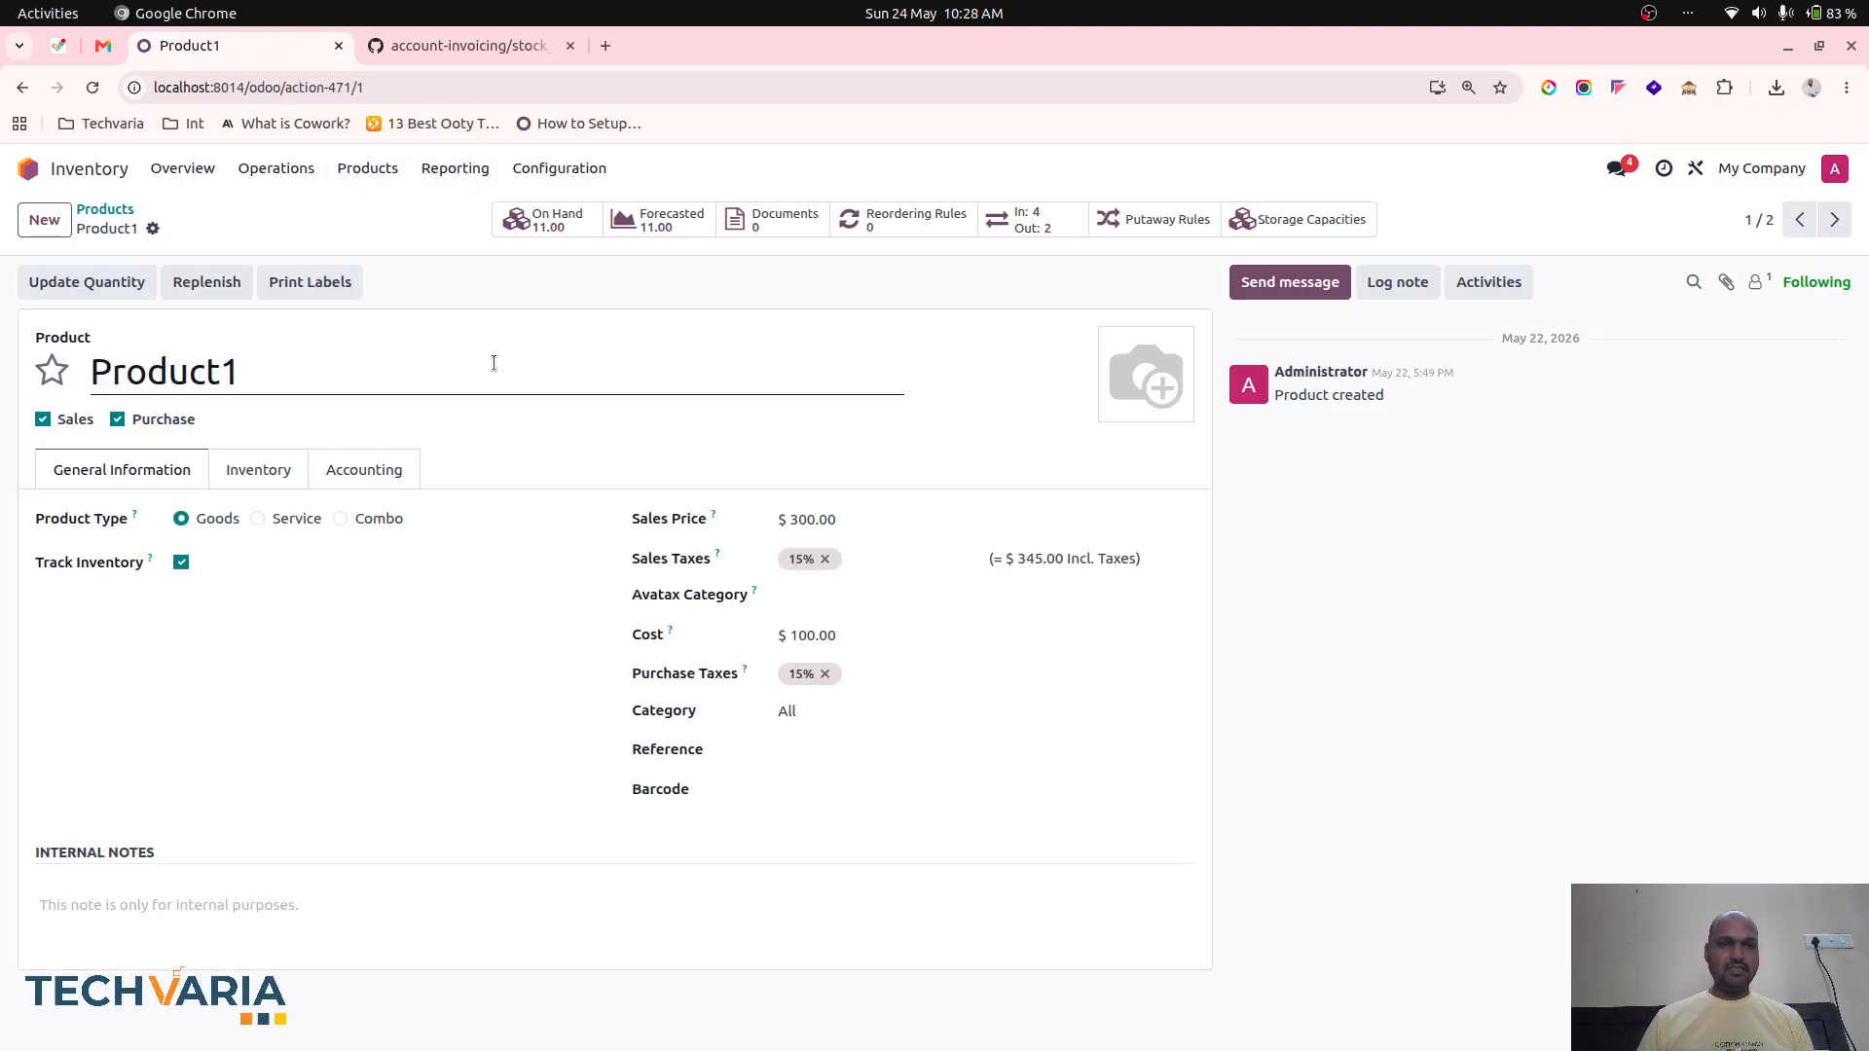
Create a new delivery order with Customer2 as the delivery address
left_click(94, 179)
left_click(1022, 379)
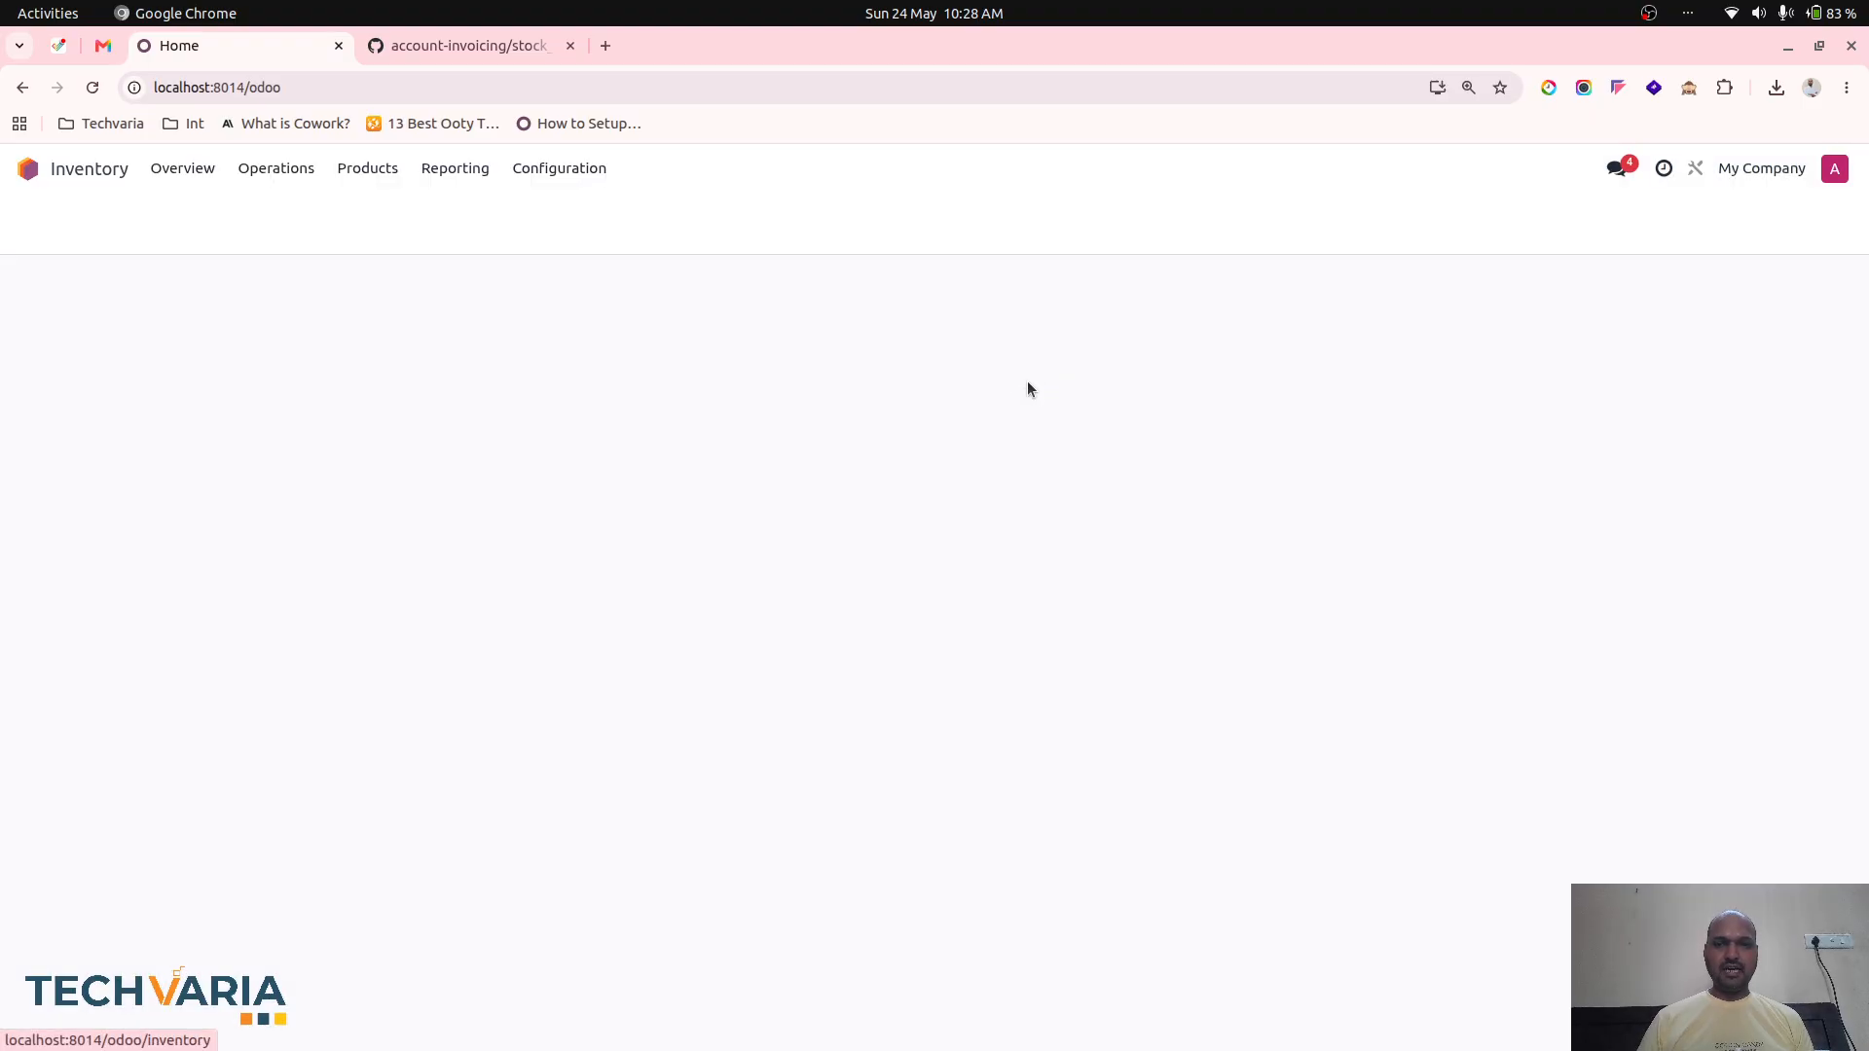
left_click(1291, 285)
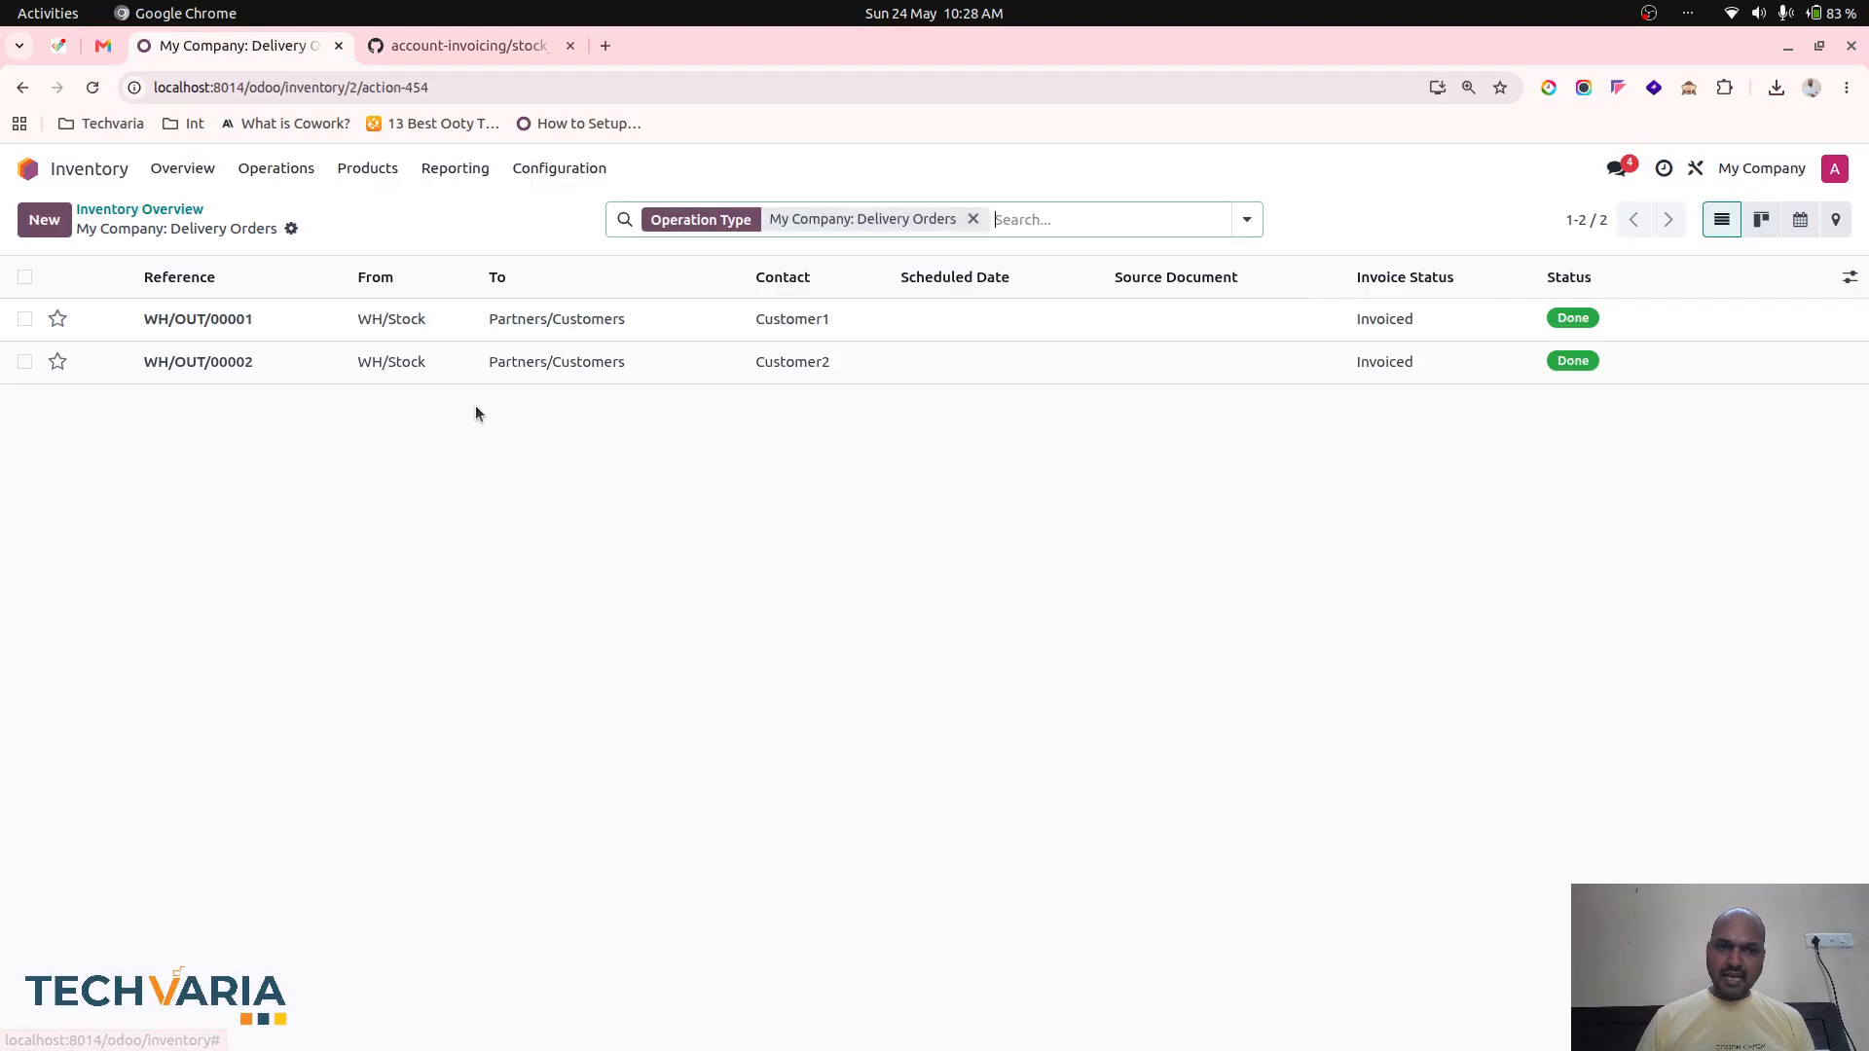
left_click(43, 219)
left_click(265, 397)
left_click(261, 494)
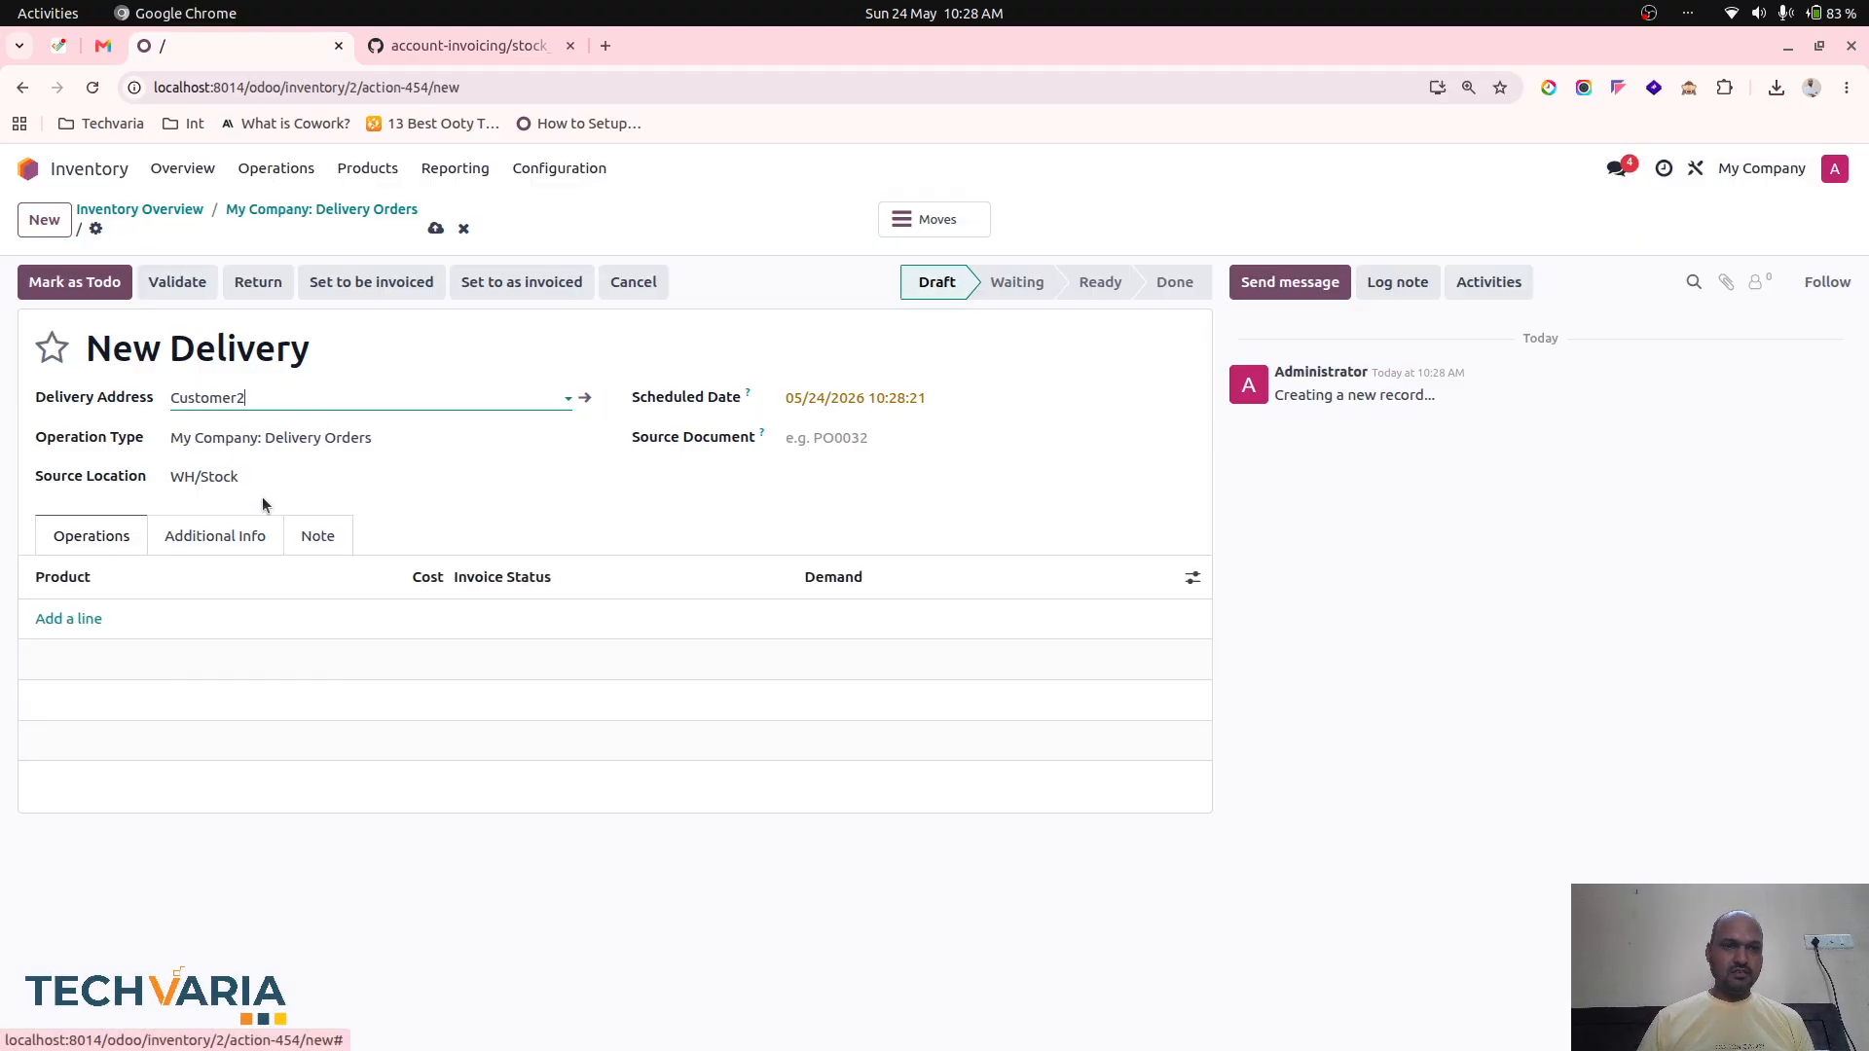
Add Product1 to the delivery with a demand of 2 and save the delivery order
left_click(71, 619)
left_click(86, 654)
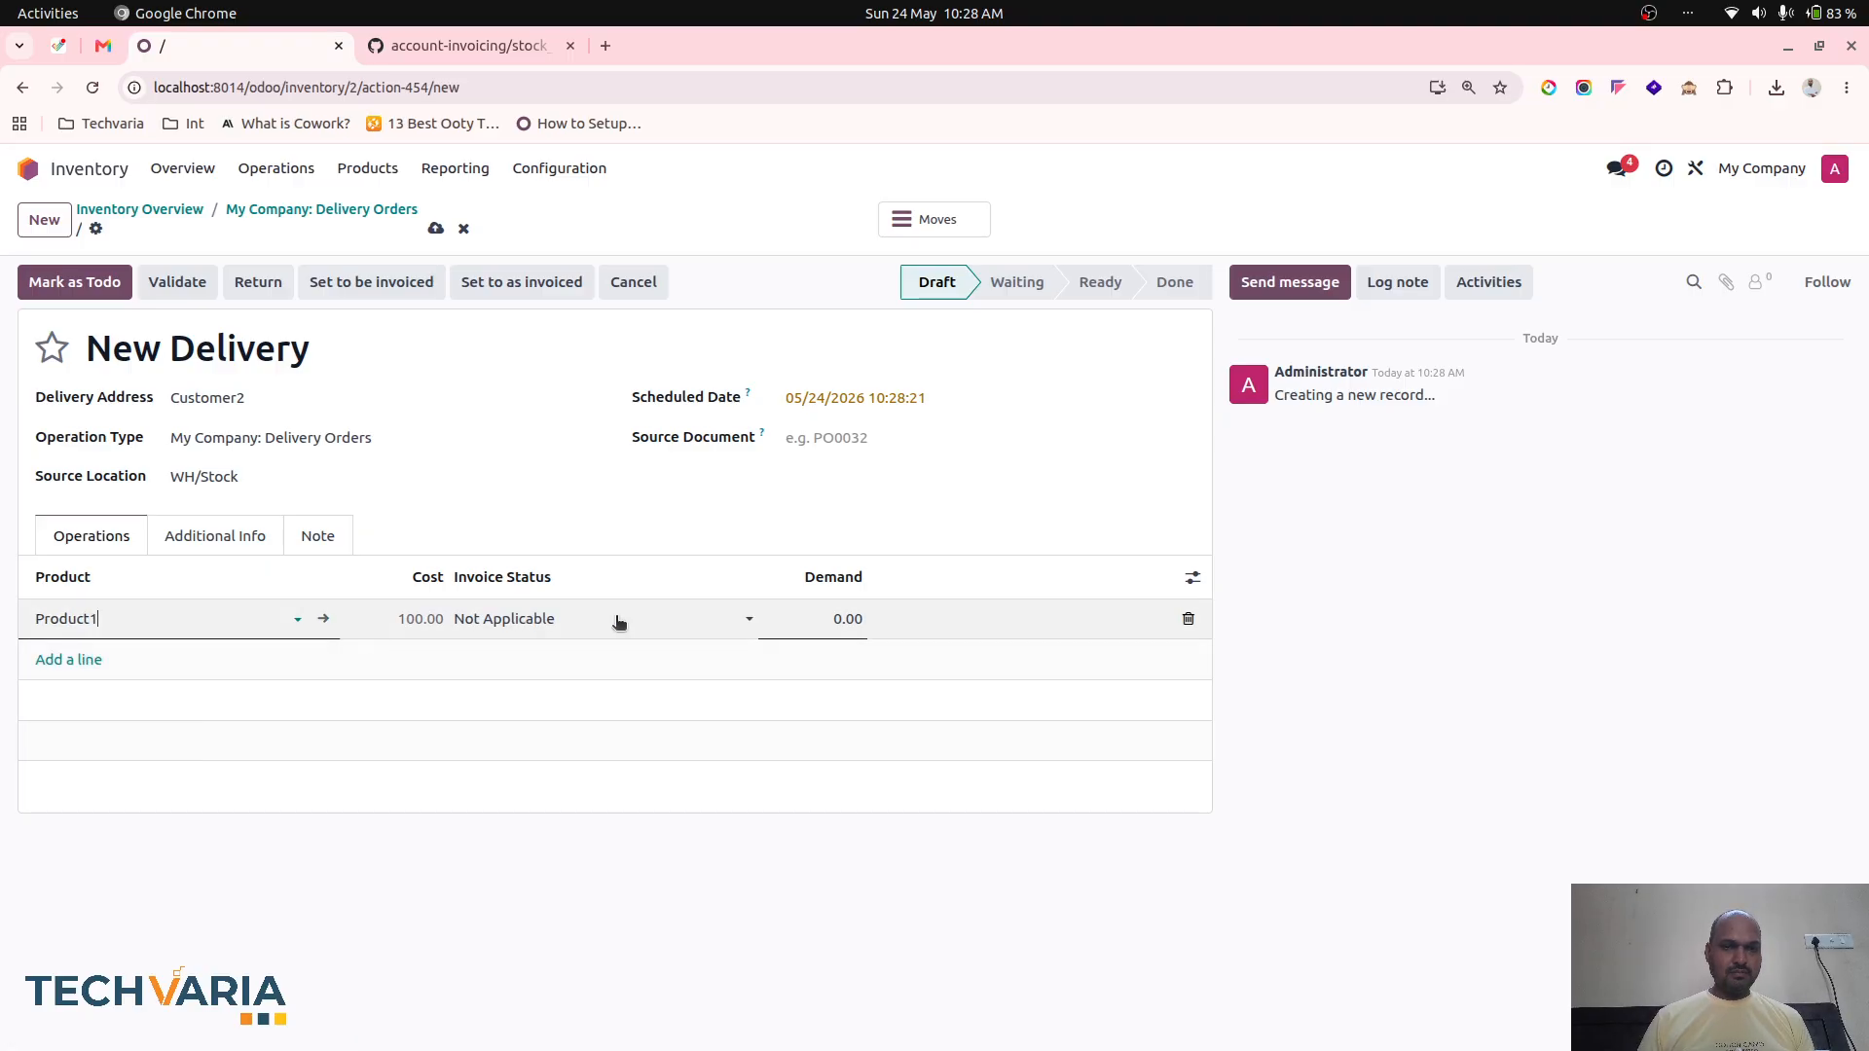
left_click(832, 638)
type("2")
key("Return")
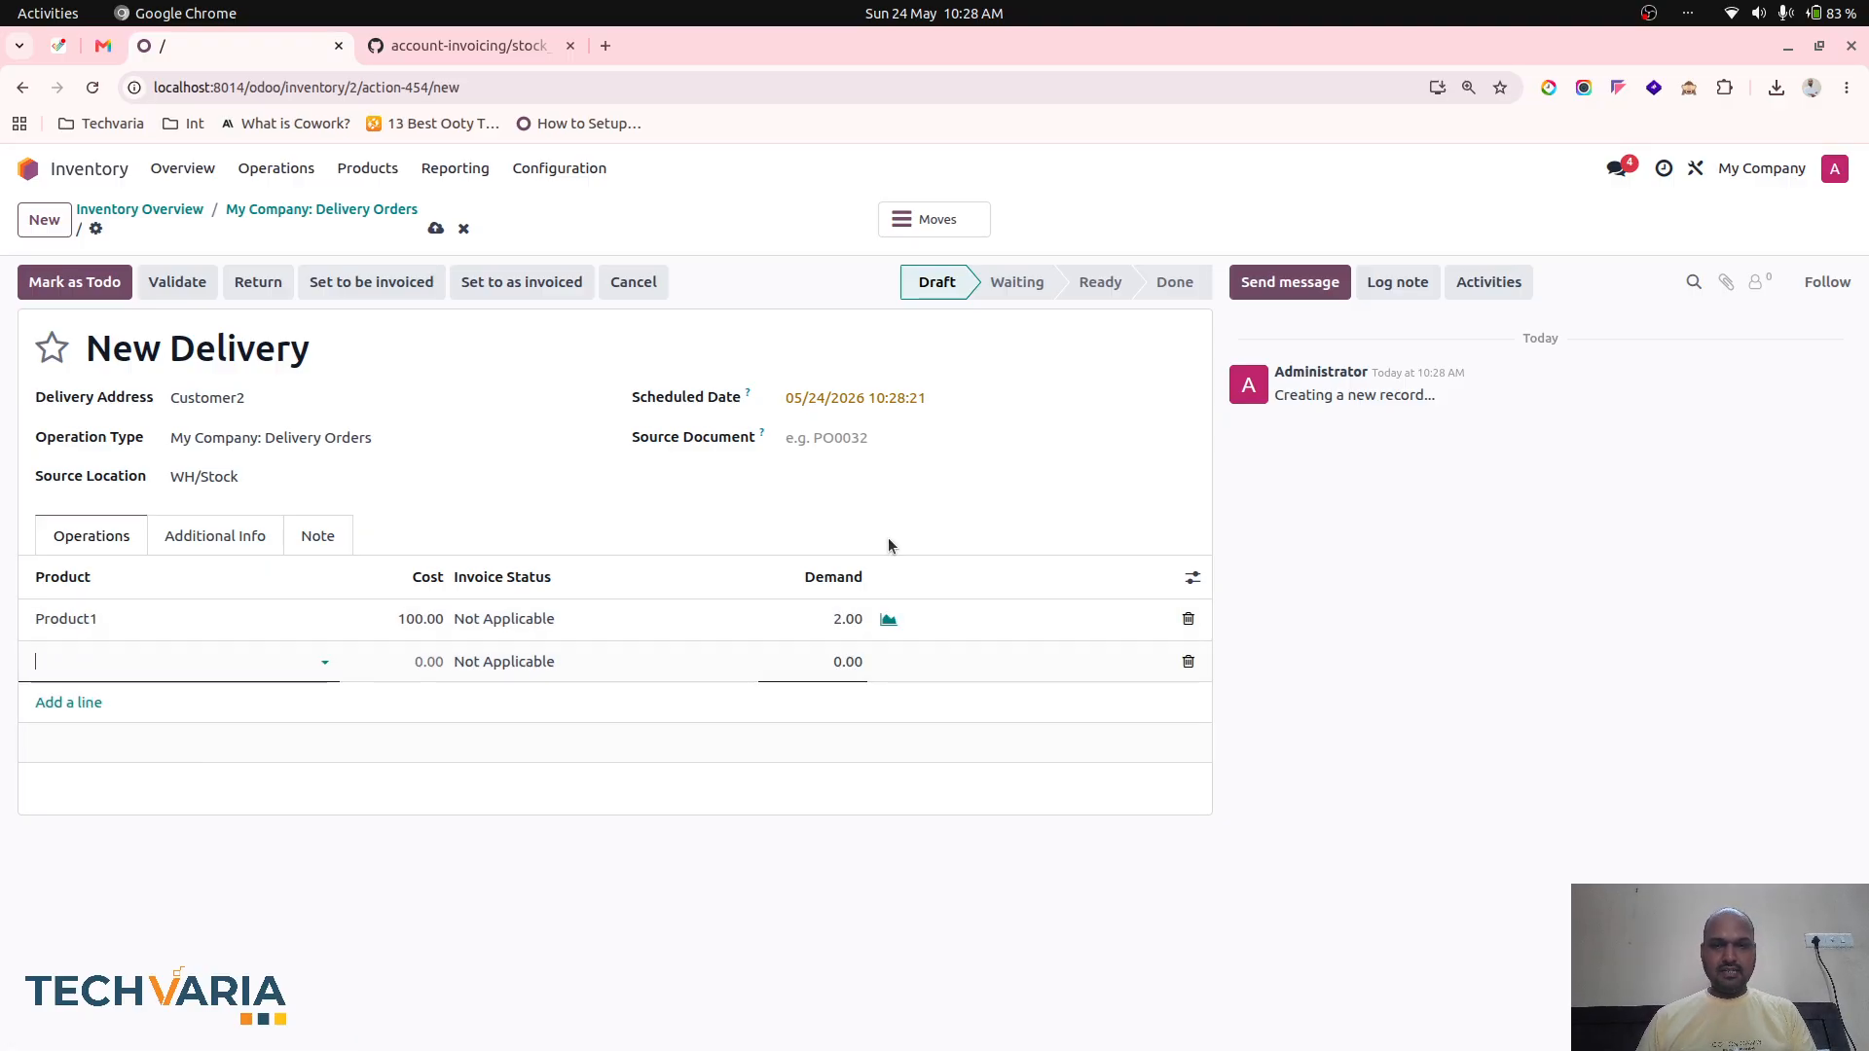
left_click(890, 534)
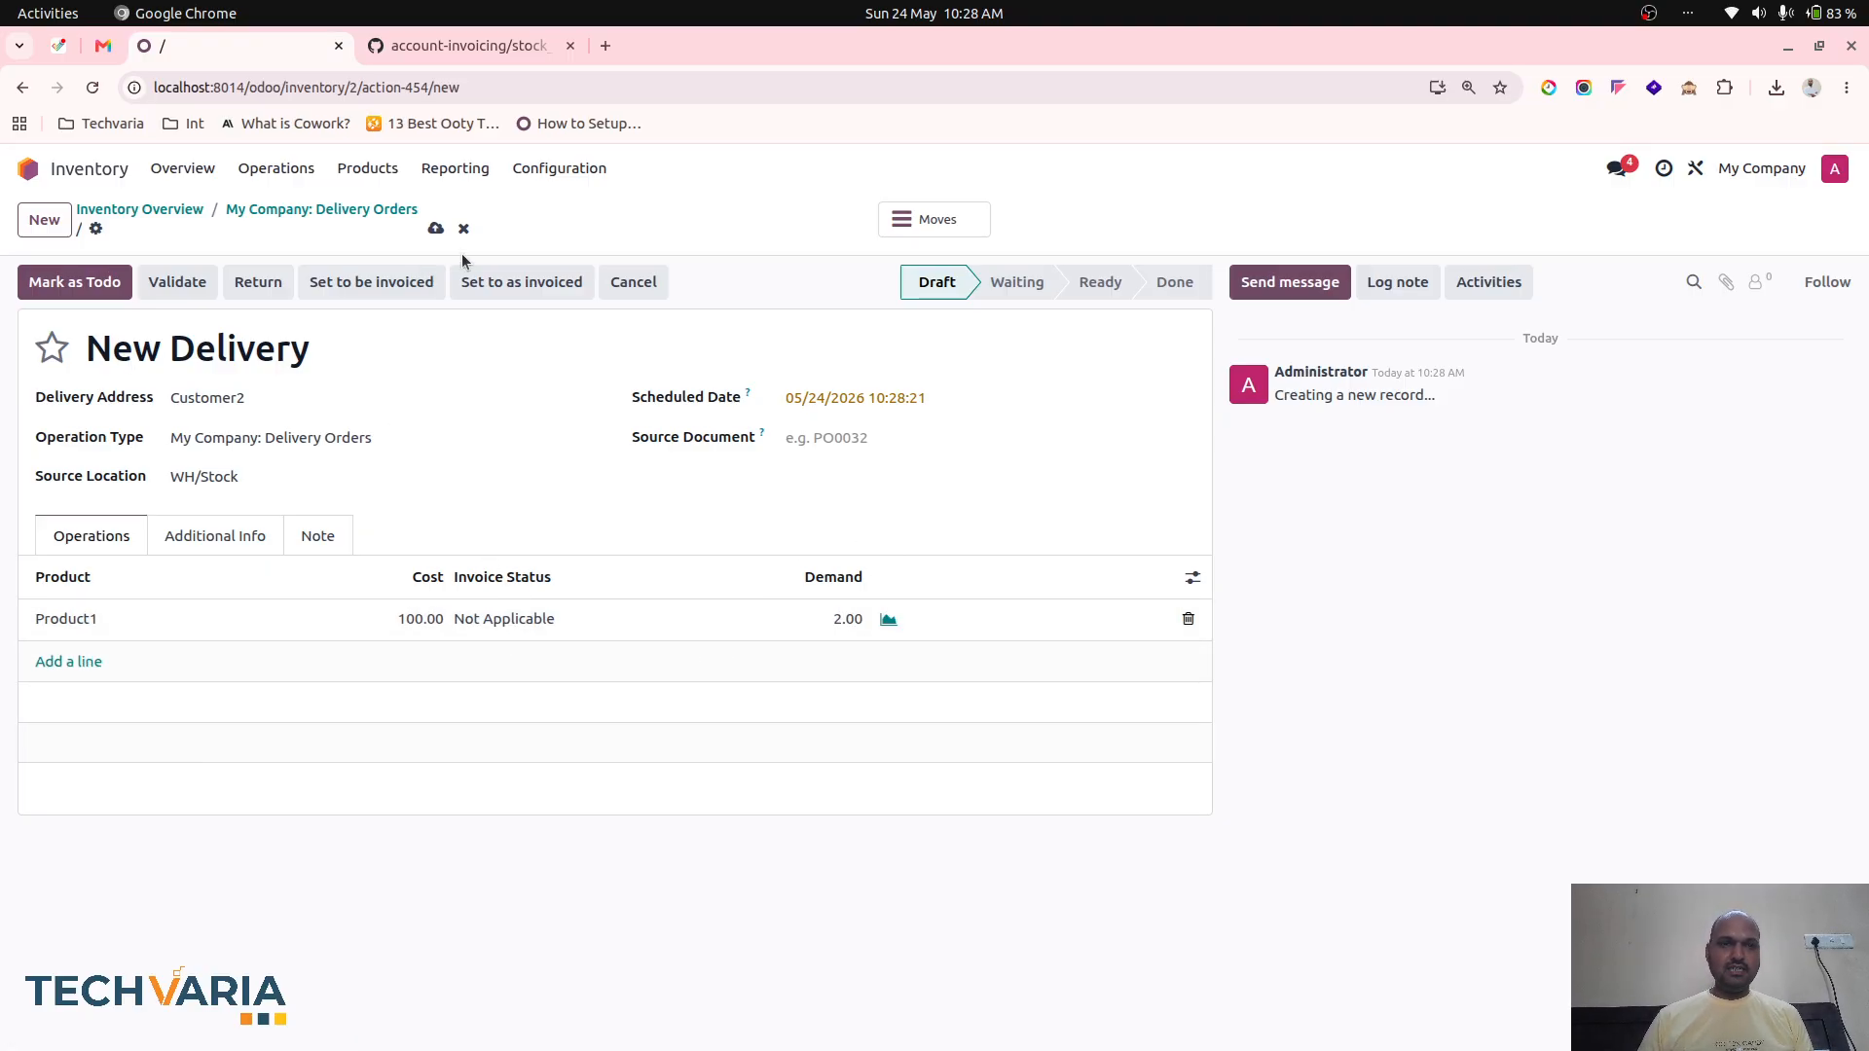
left_click(435, 228)
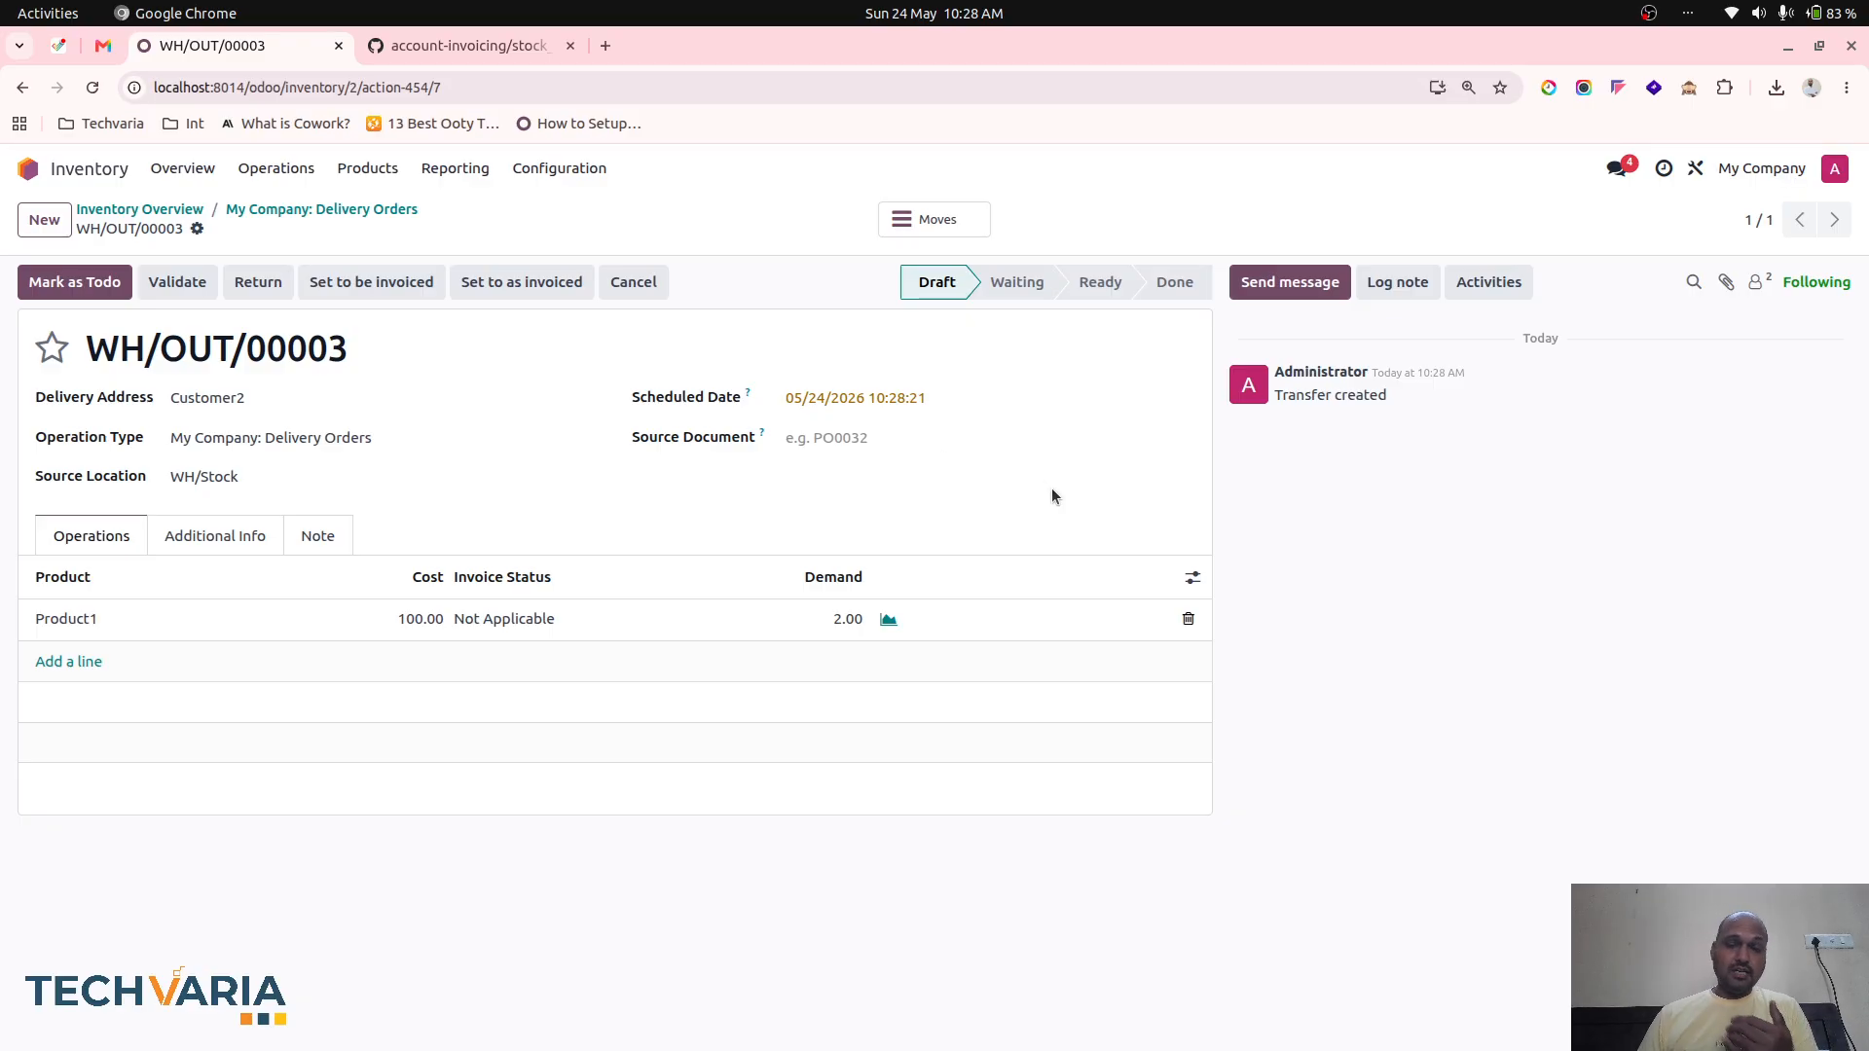
Show the optional Purchase Cost and Unit Price columns on the delivery lines one at a time, hiding each again
left_click(1192, 579)
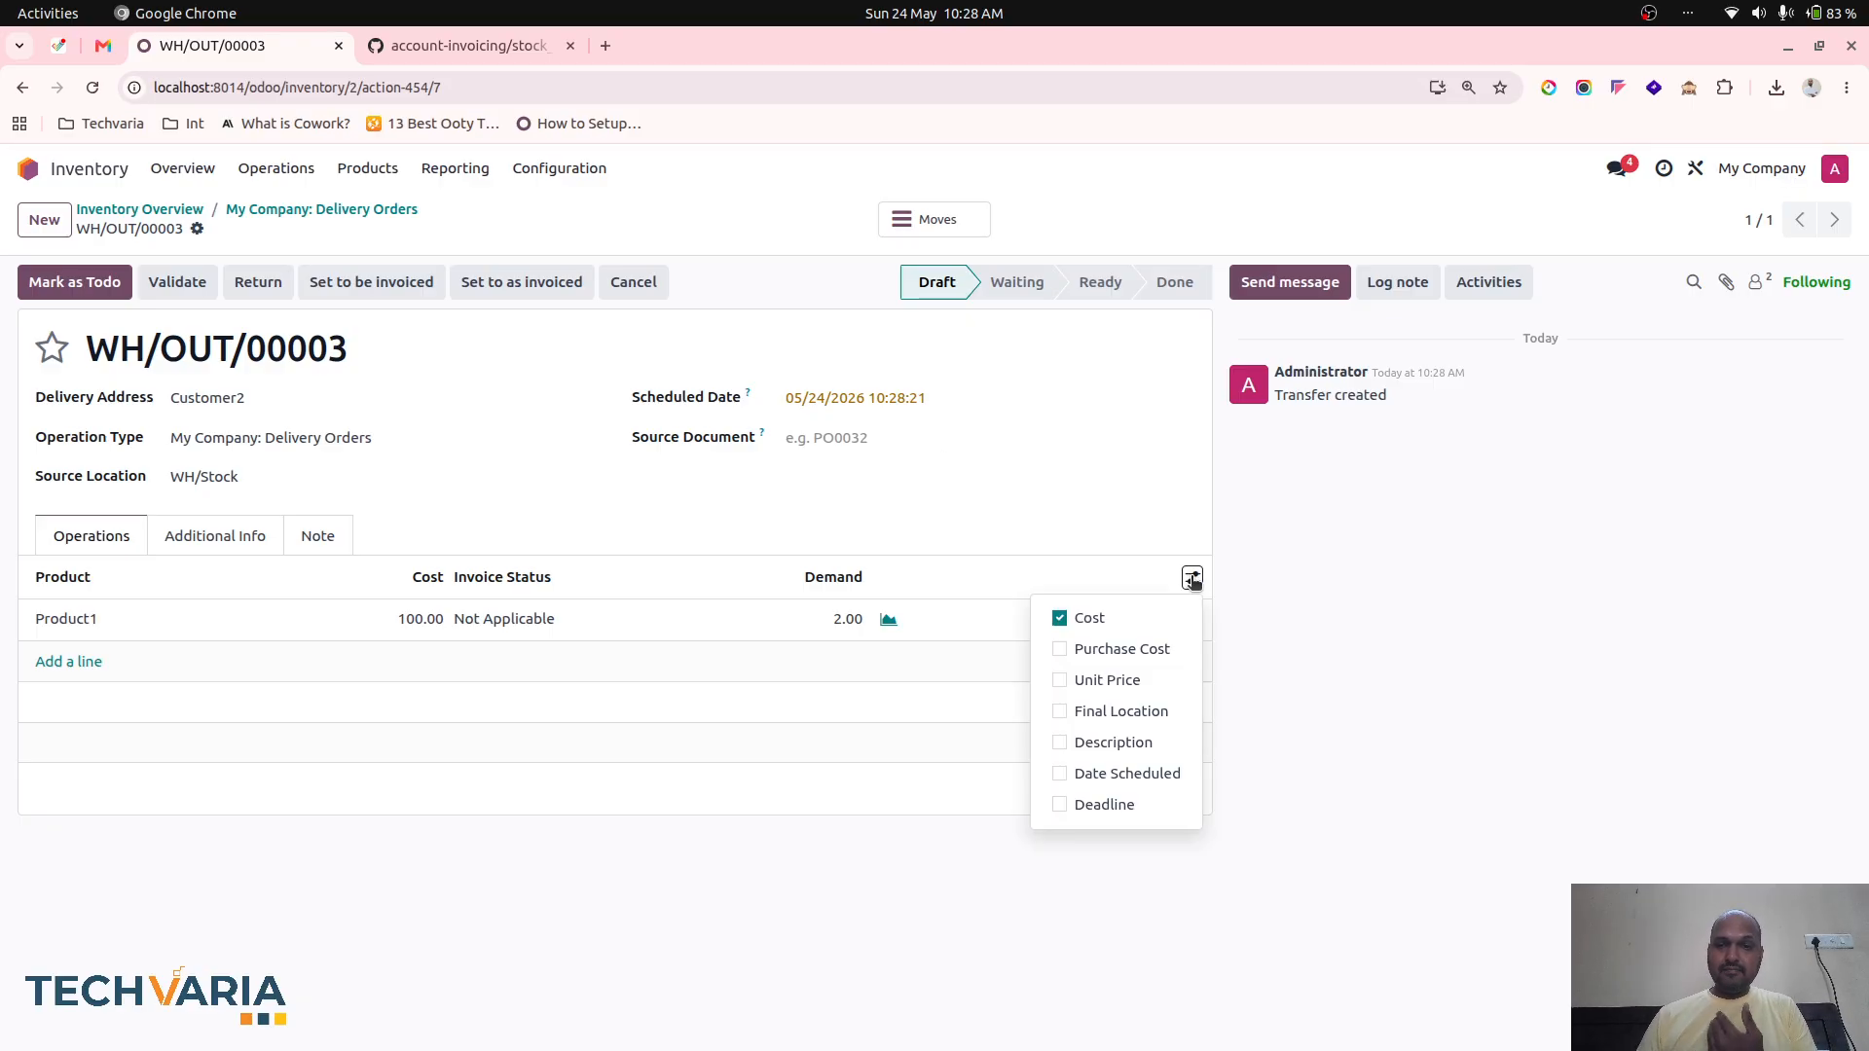
left_click(1143, 661)
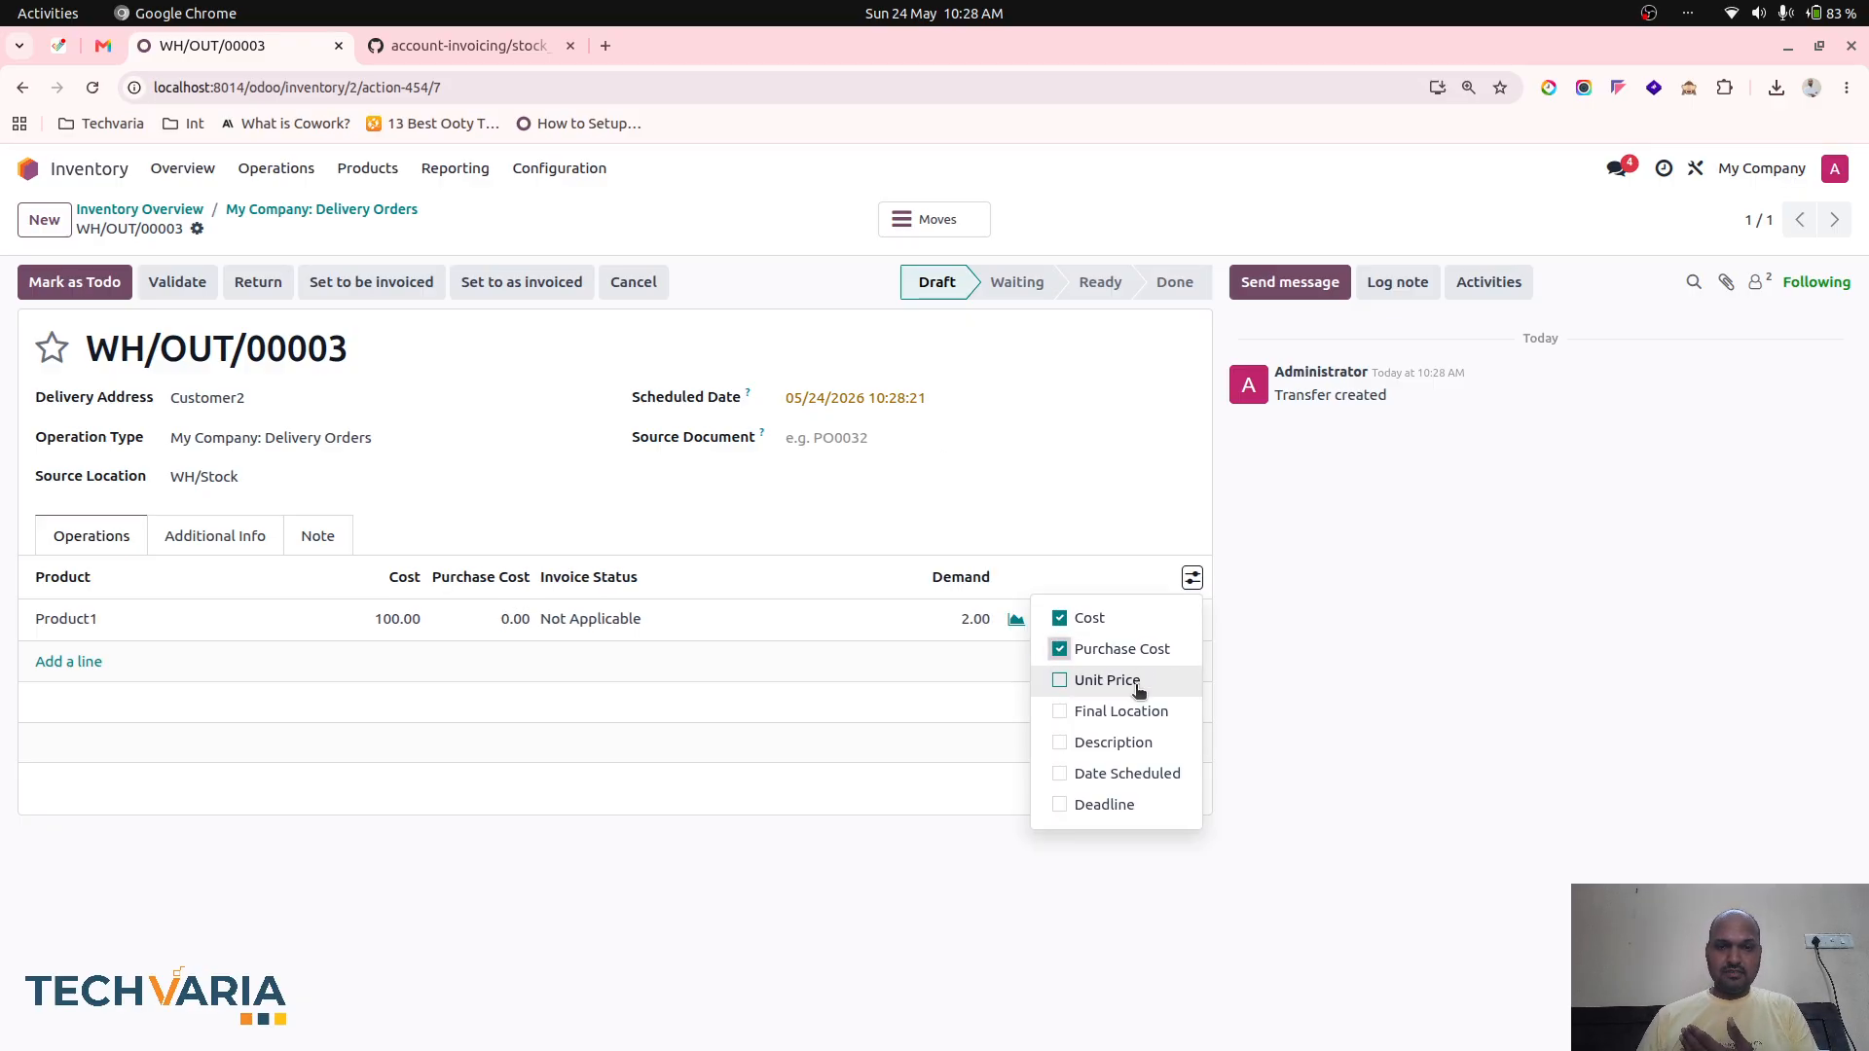
left_click(1134, 652)
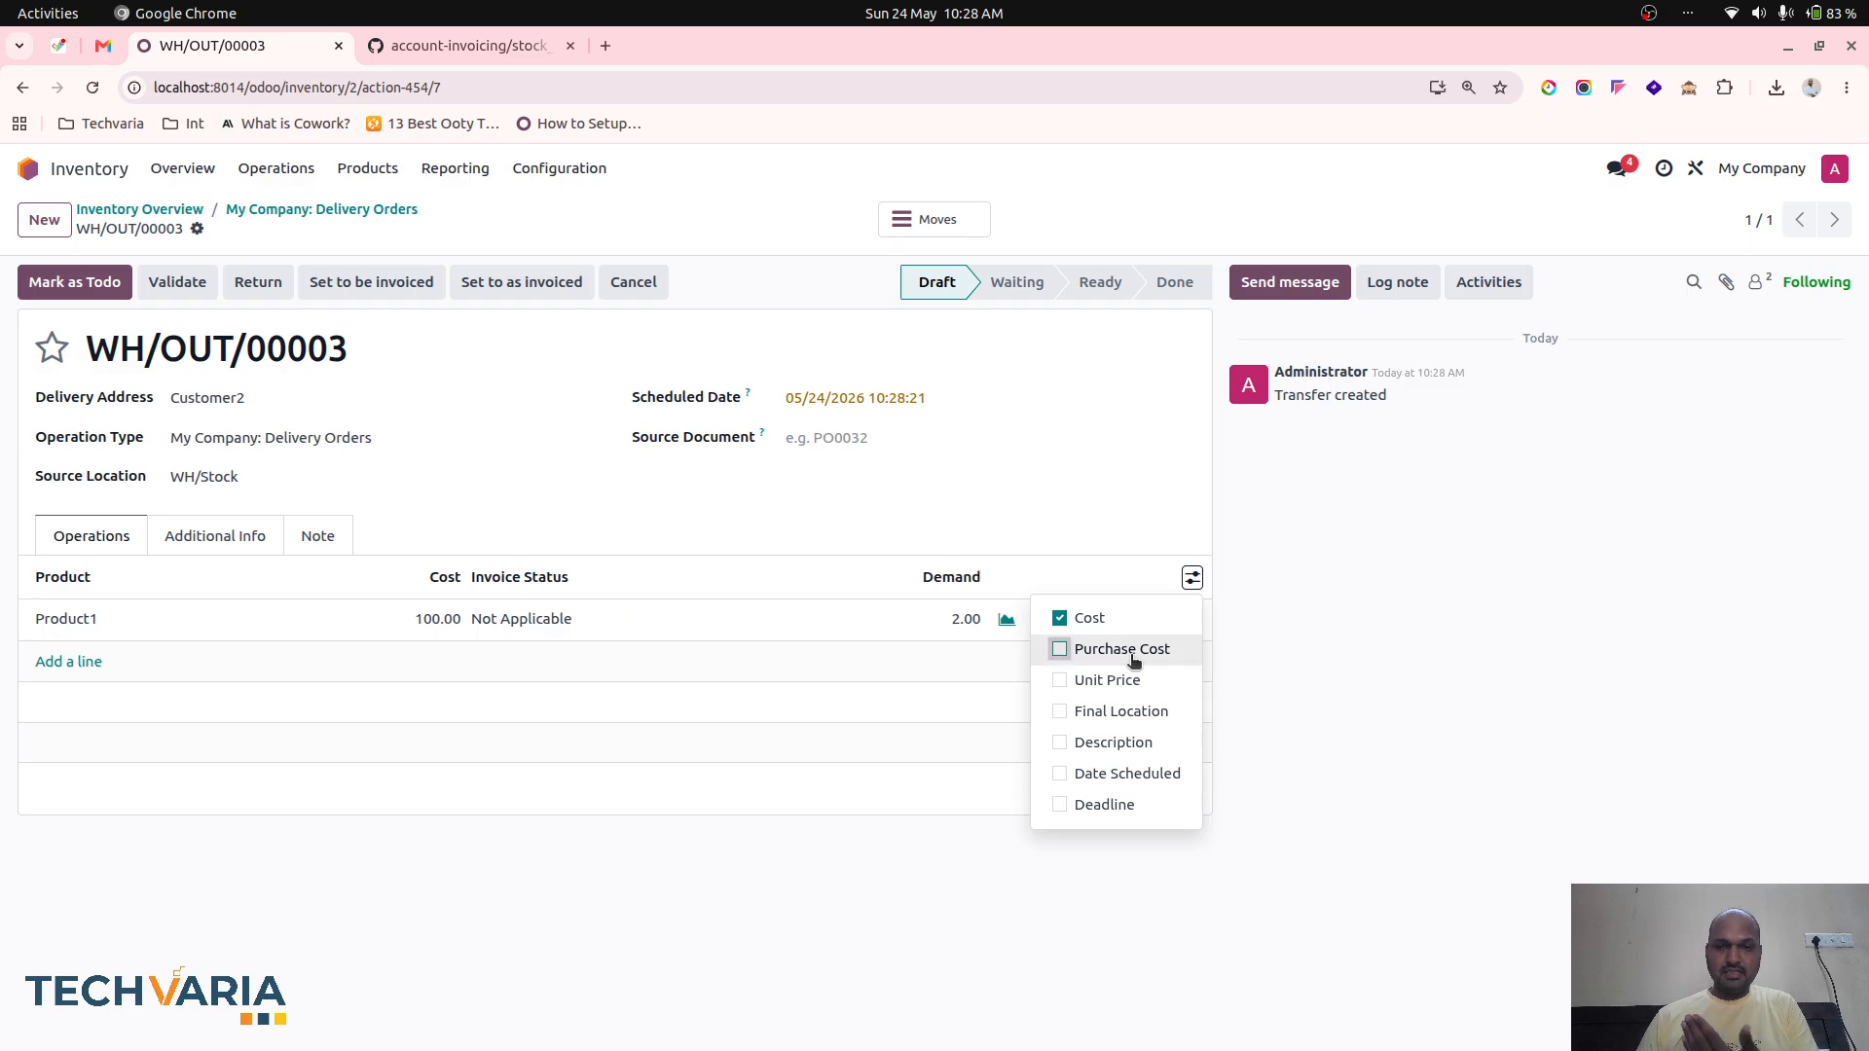
left_click(1135, 681)
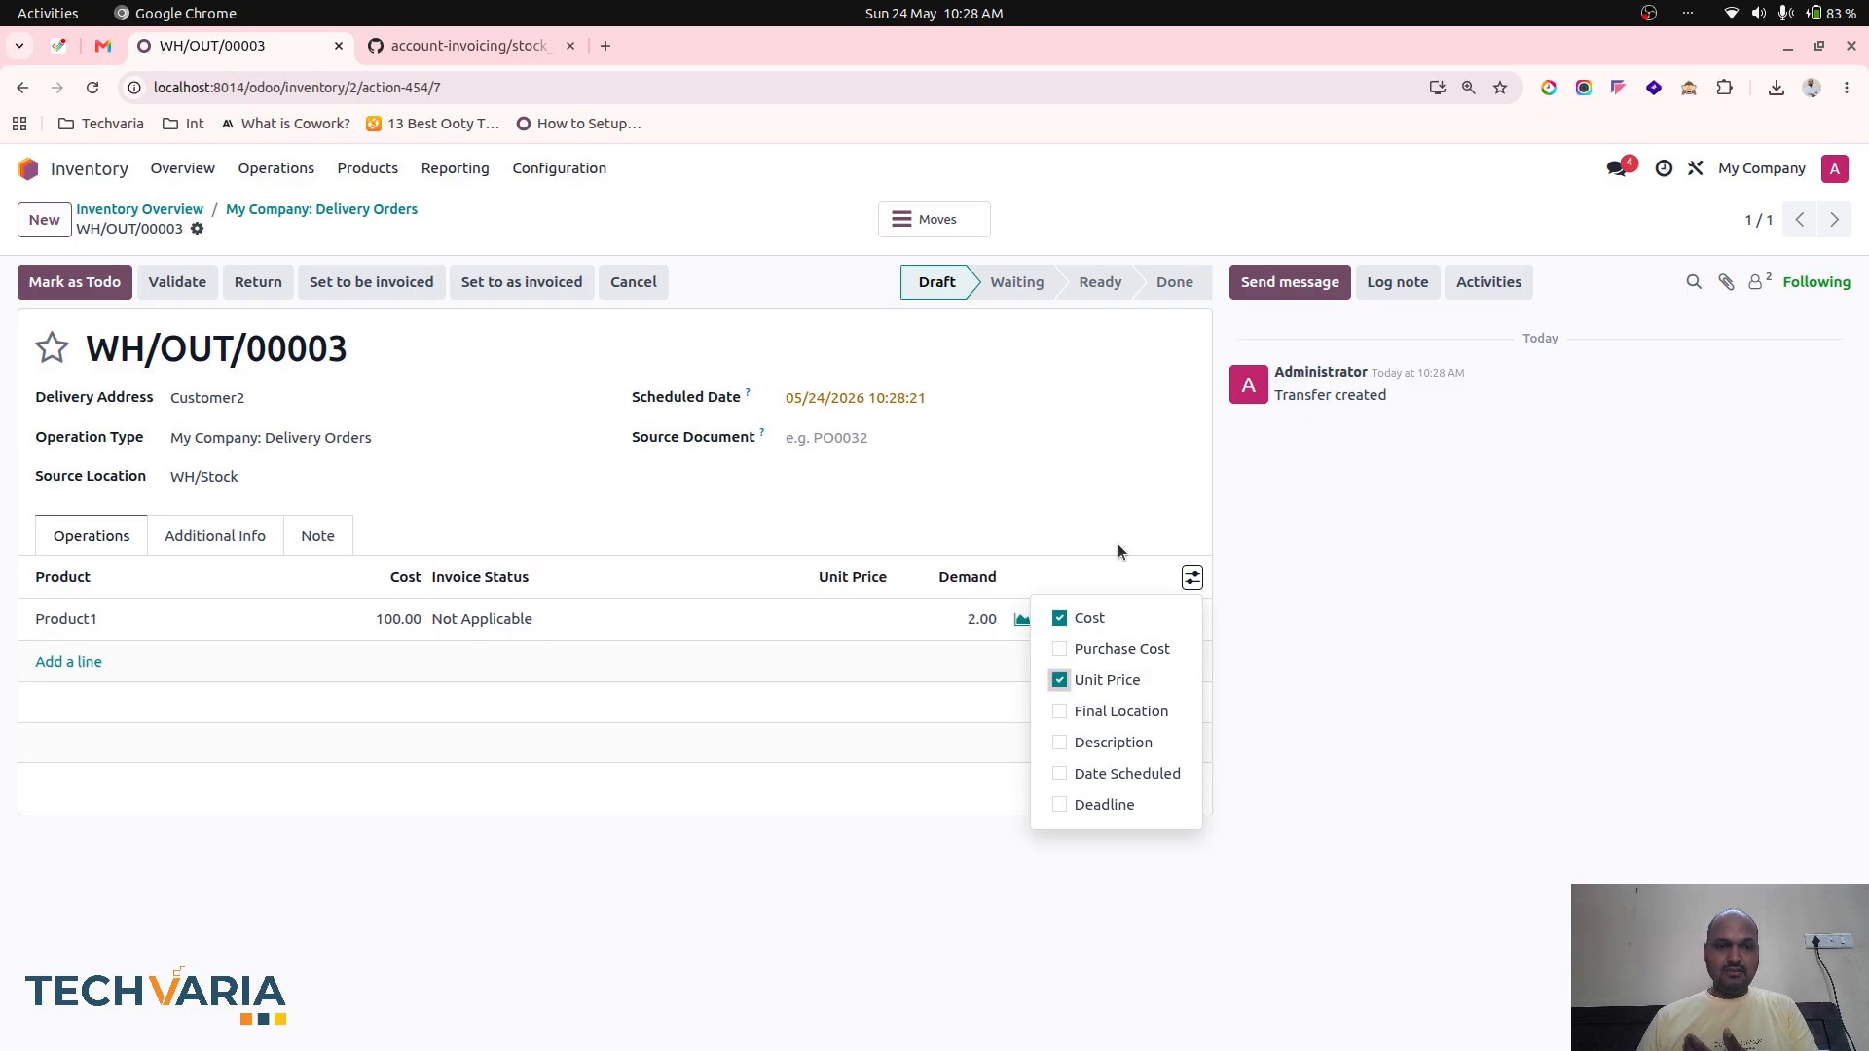
left_click(1135, 681)
left_click(1044, 520)
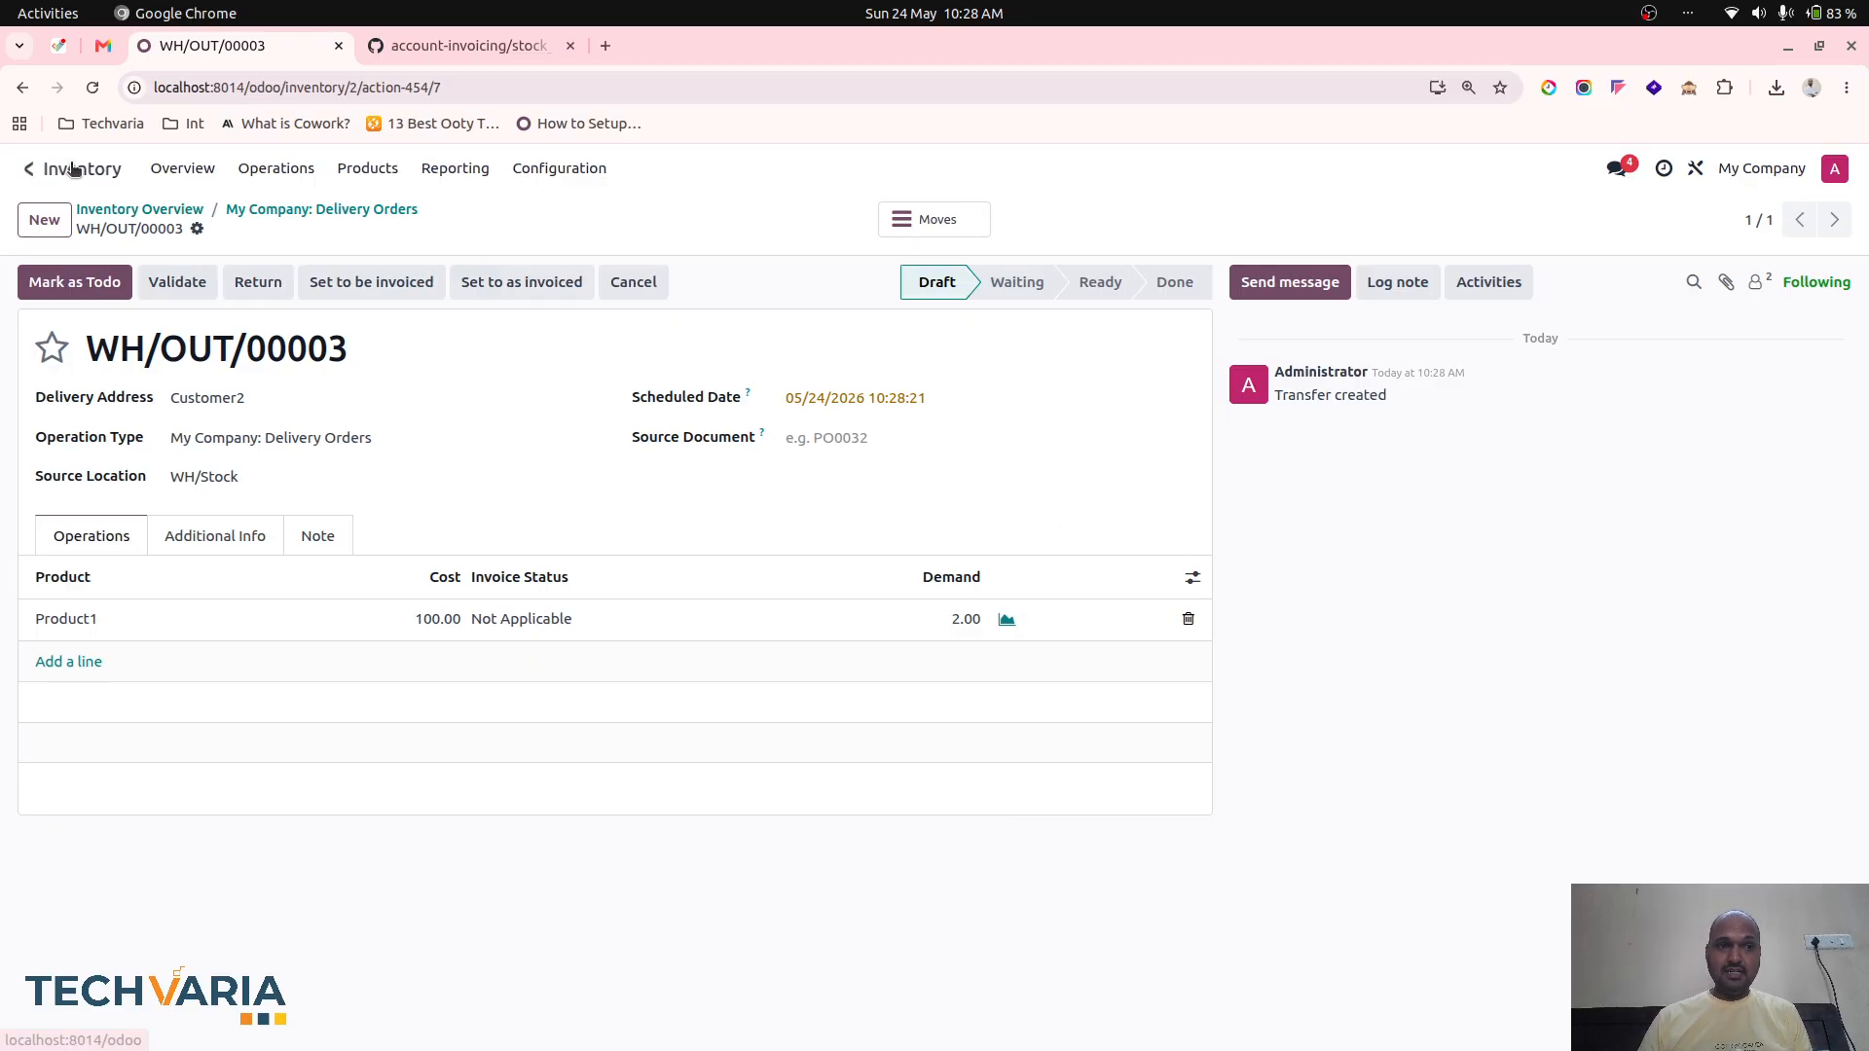
Reopen the draft Customer2 delivery from the delivery orders list
left_click(29, 170)
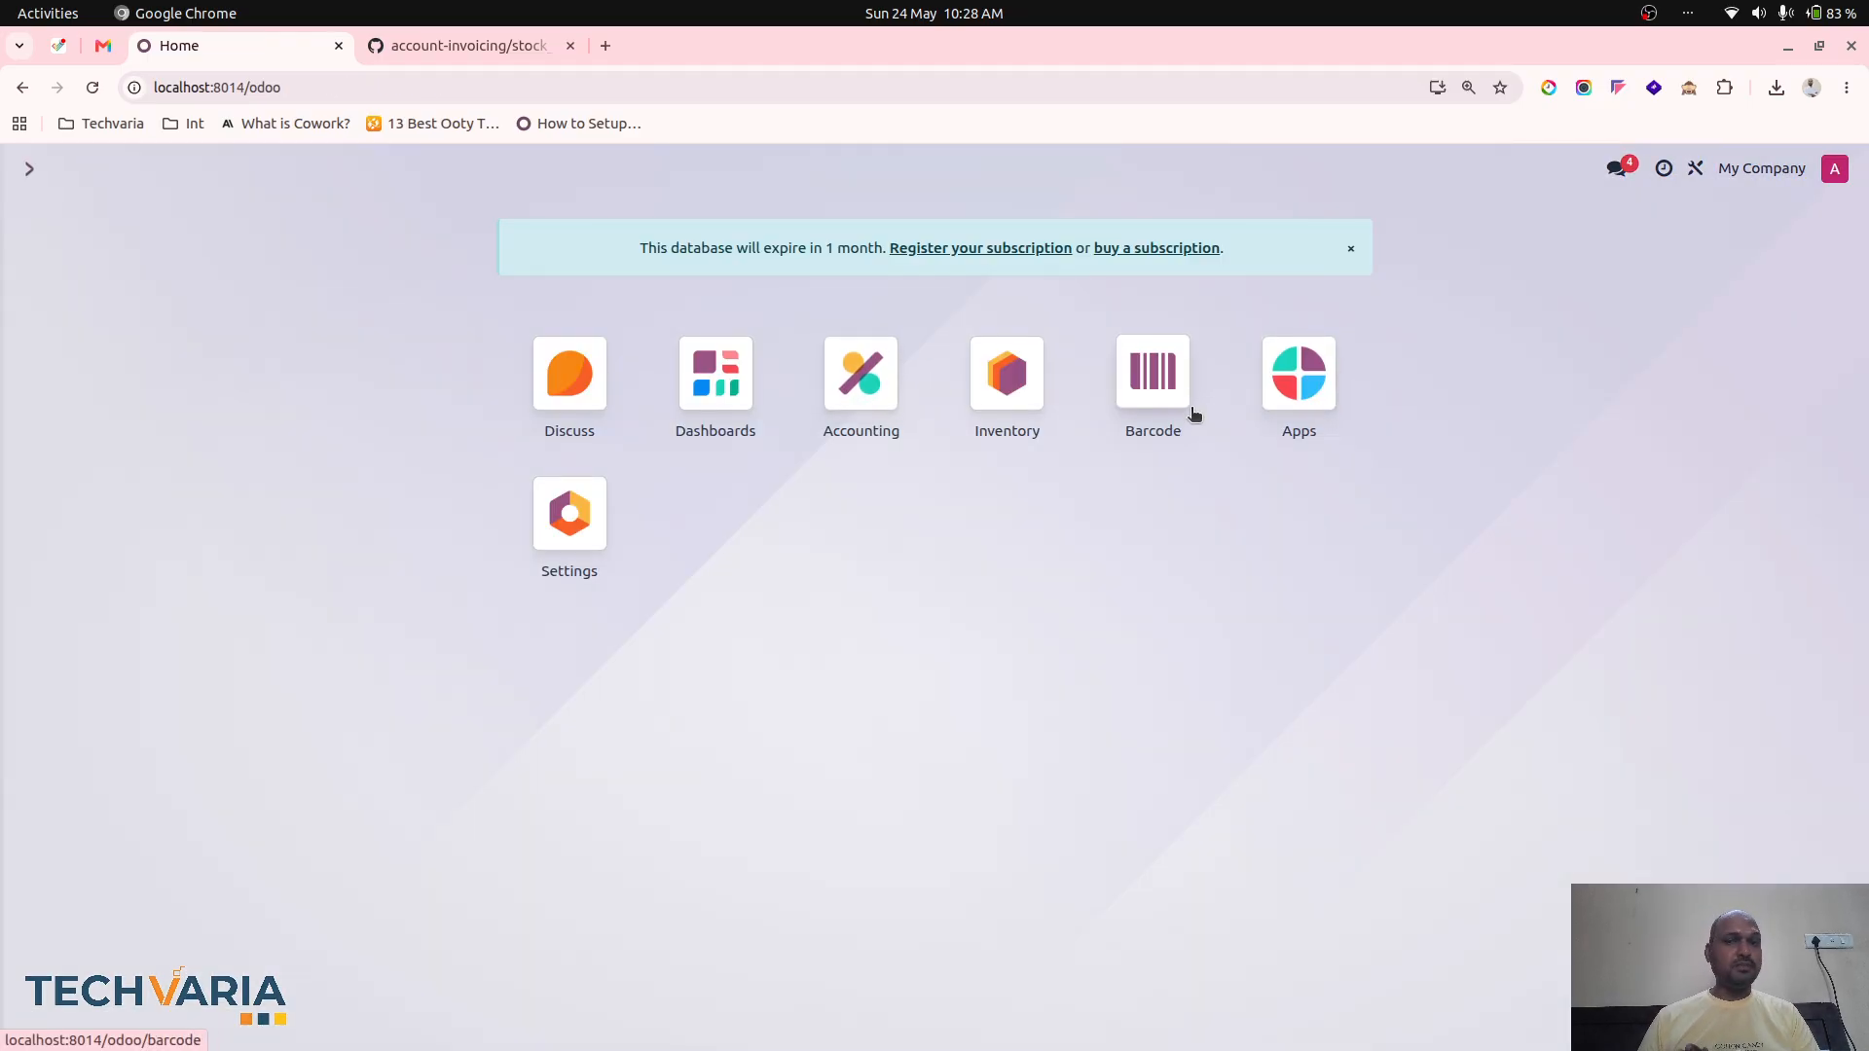
left_click(994, 408)
left_click(1372, 291)
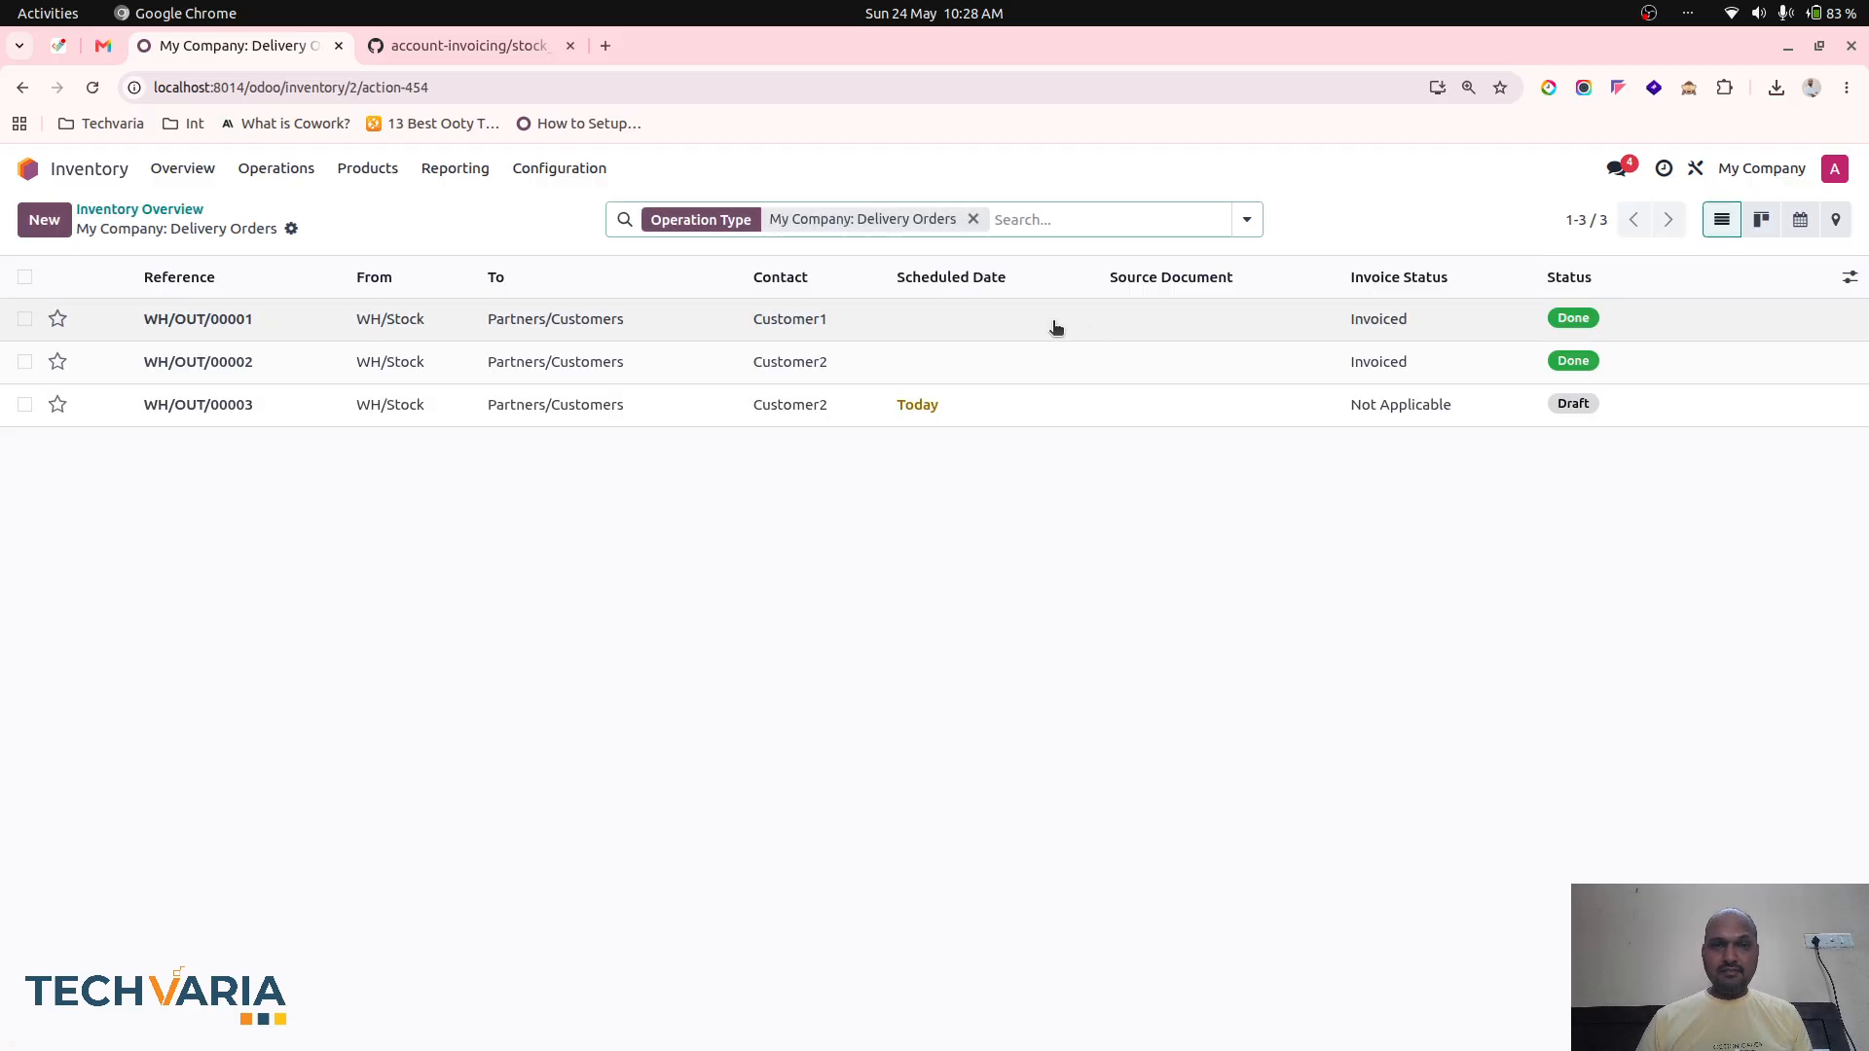
left_click(1039, 401)
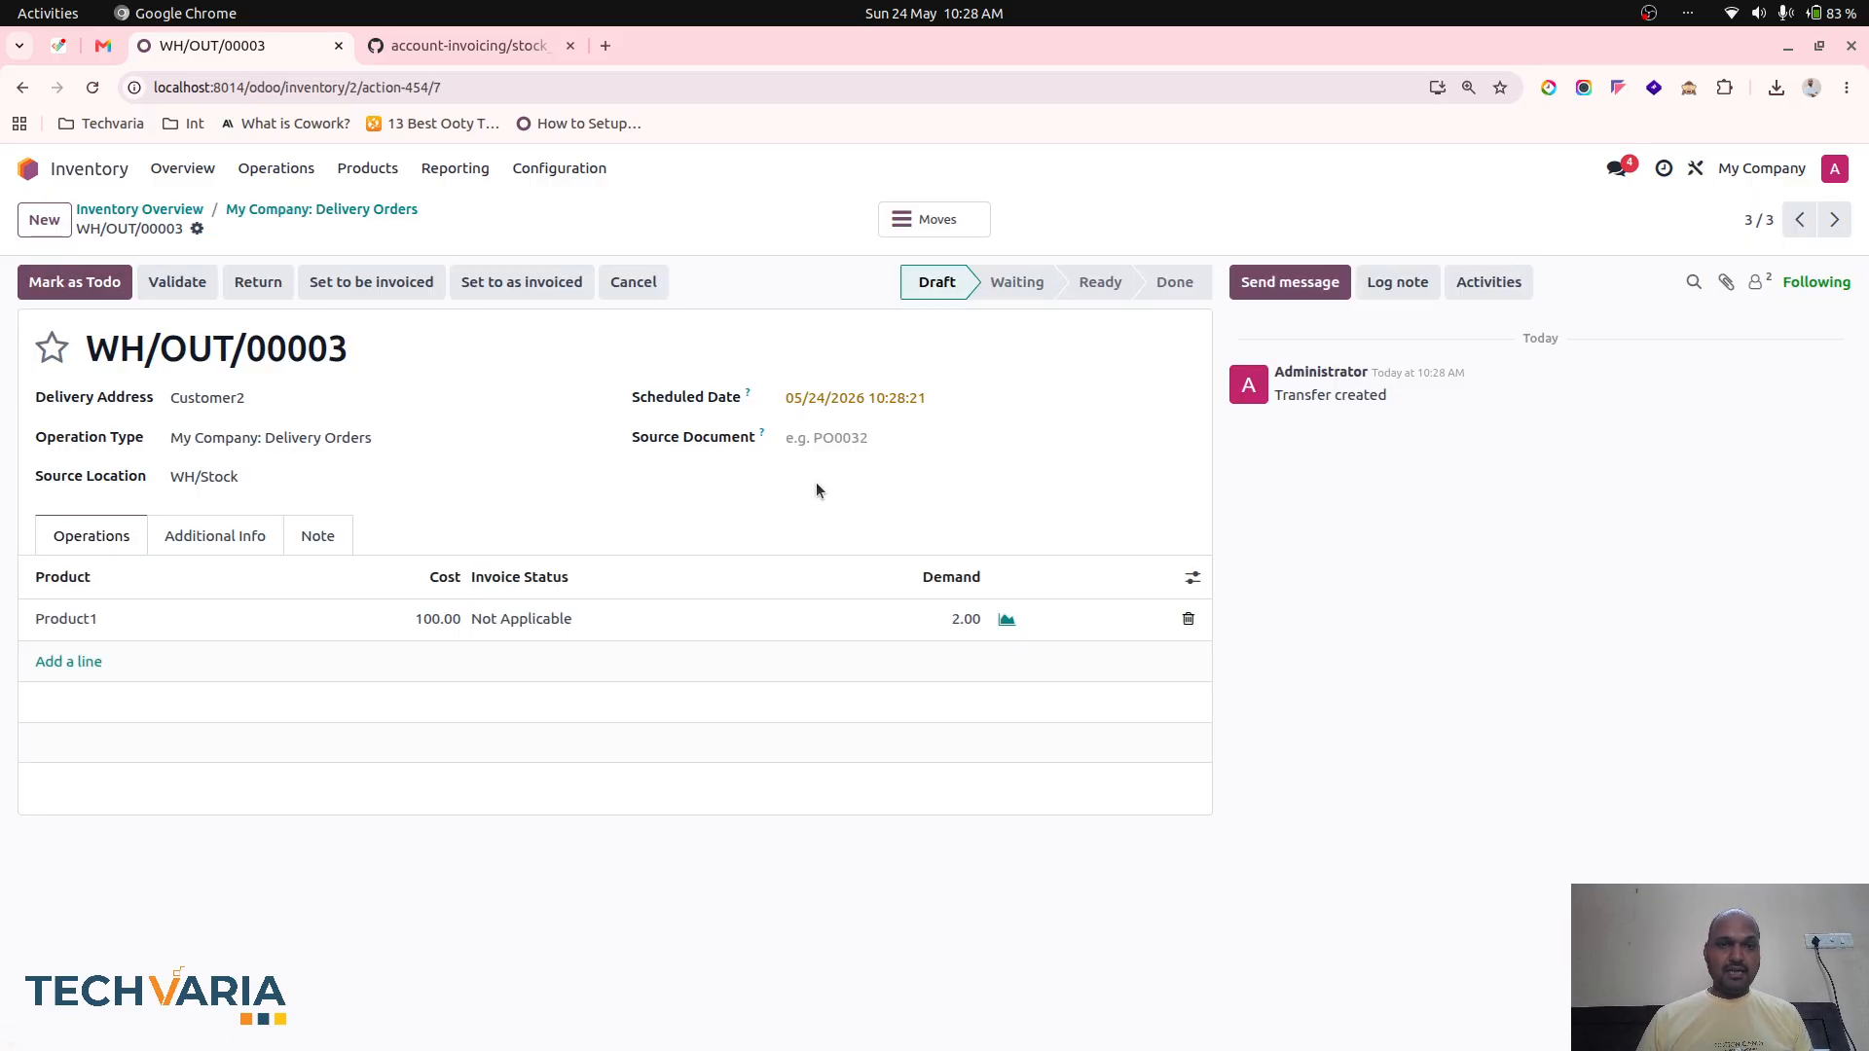
Mark the delivery as to do and validate it, and flag it as to be invoiced
left_click(87, 282)
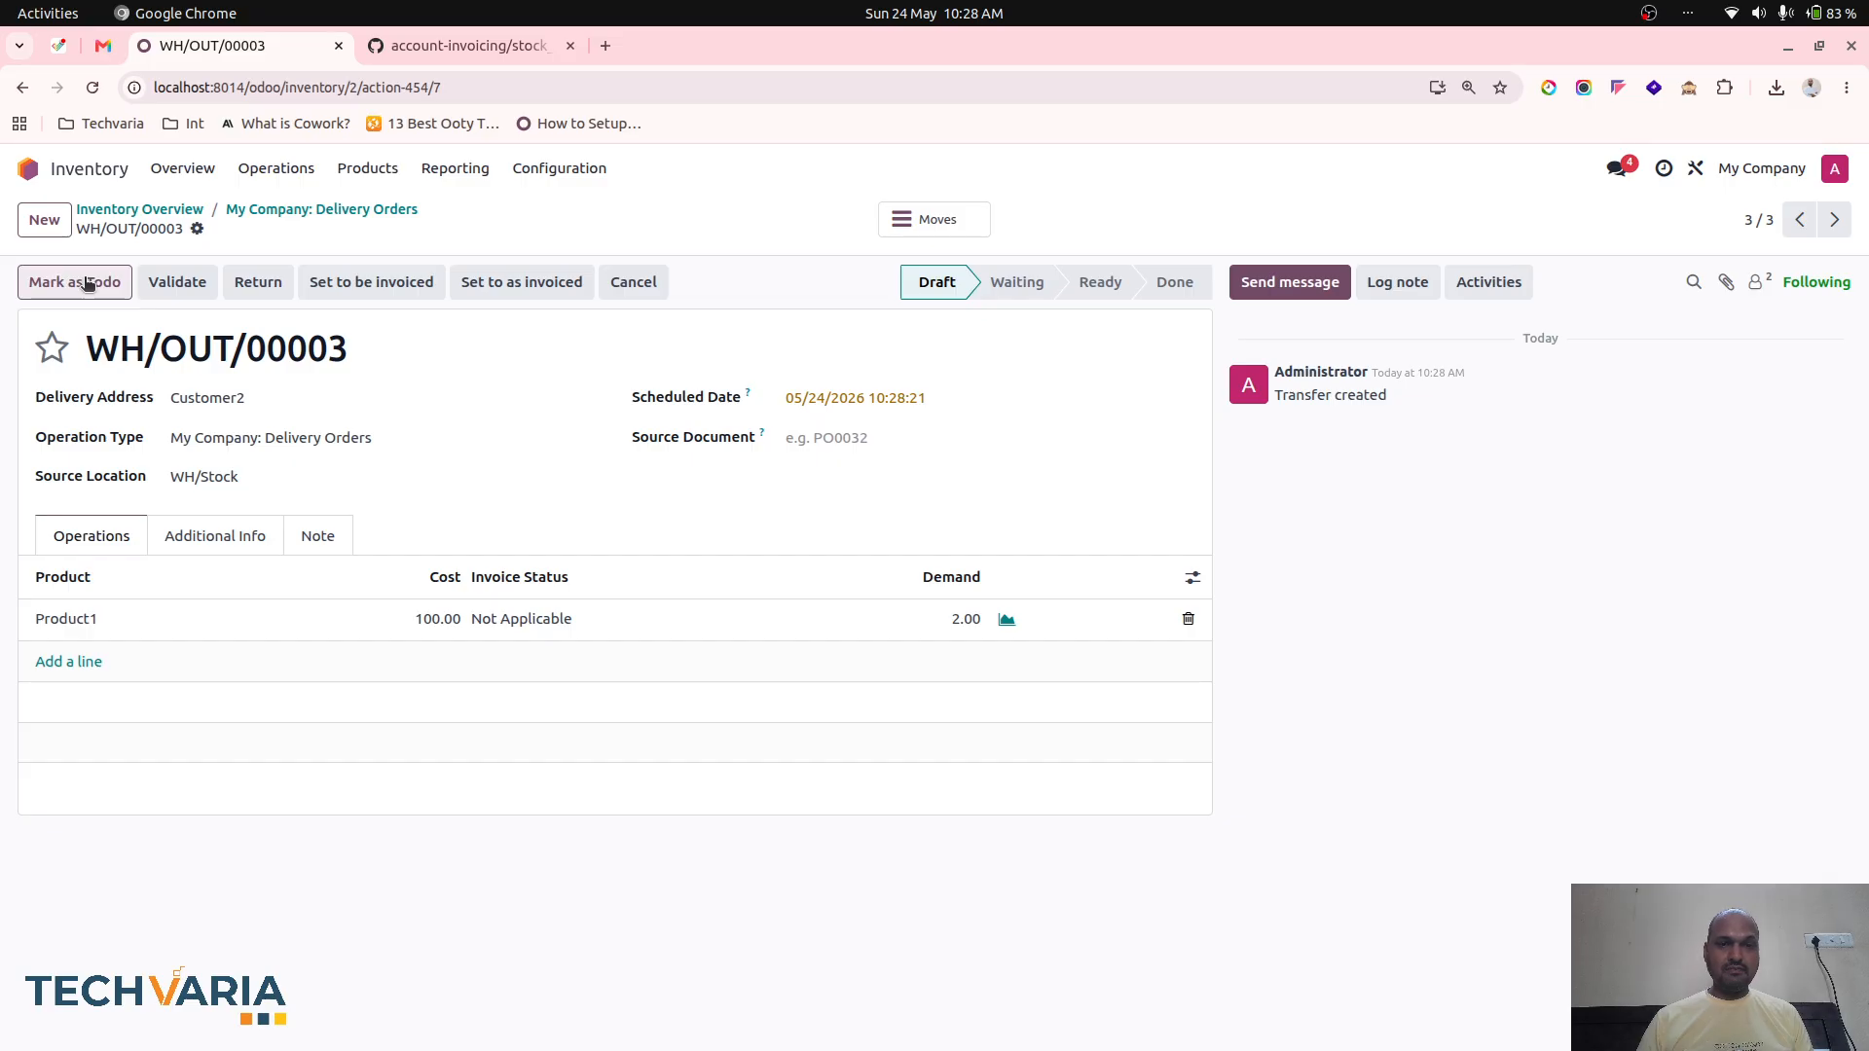
left_click(58, 282)
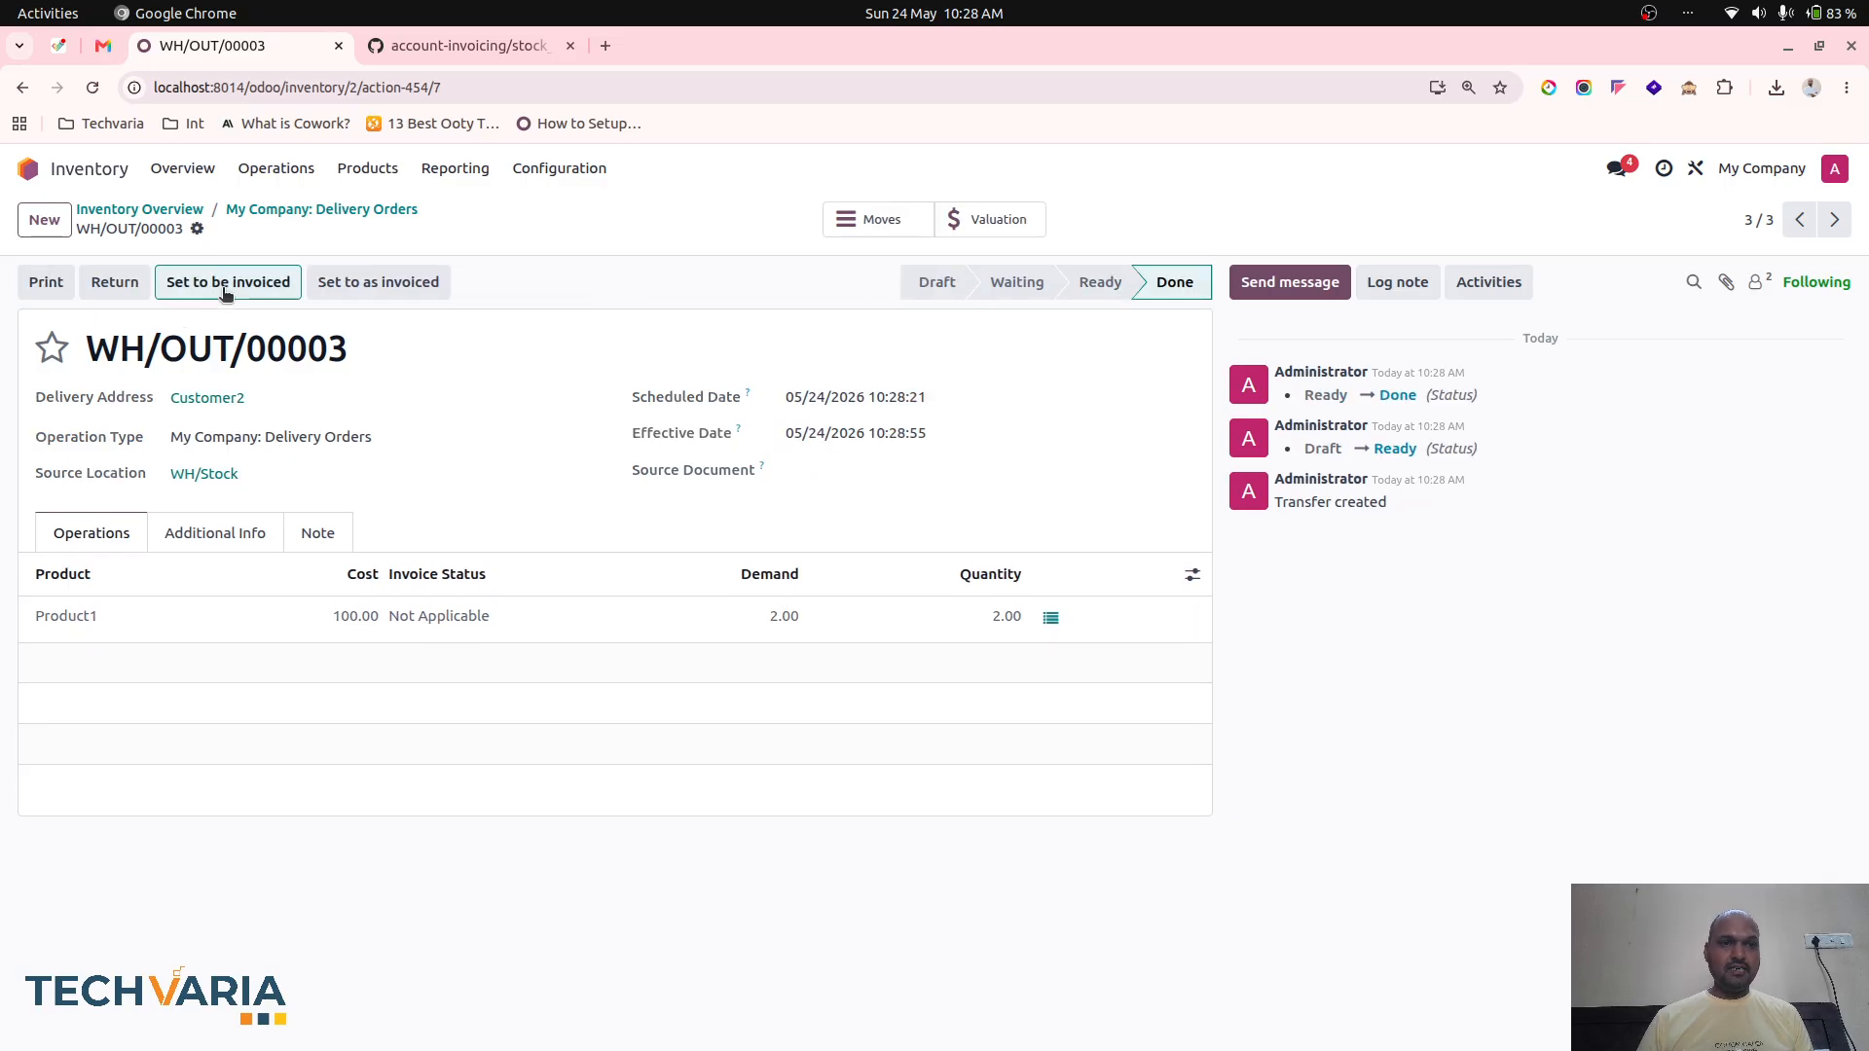
left_click(220, 284)
Create a draft customer invoice from the delivery in the Customer Invoices journal, grouped by Picking, and set Product1's price to 250
left_click(216, 283)
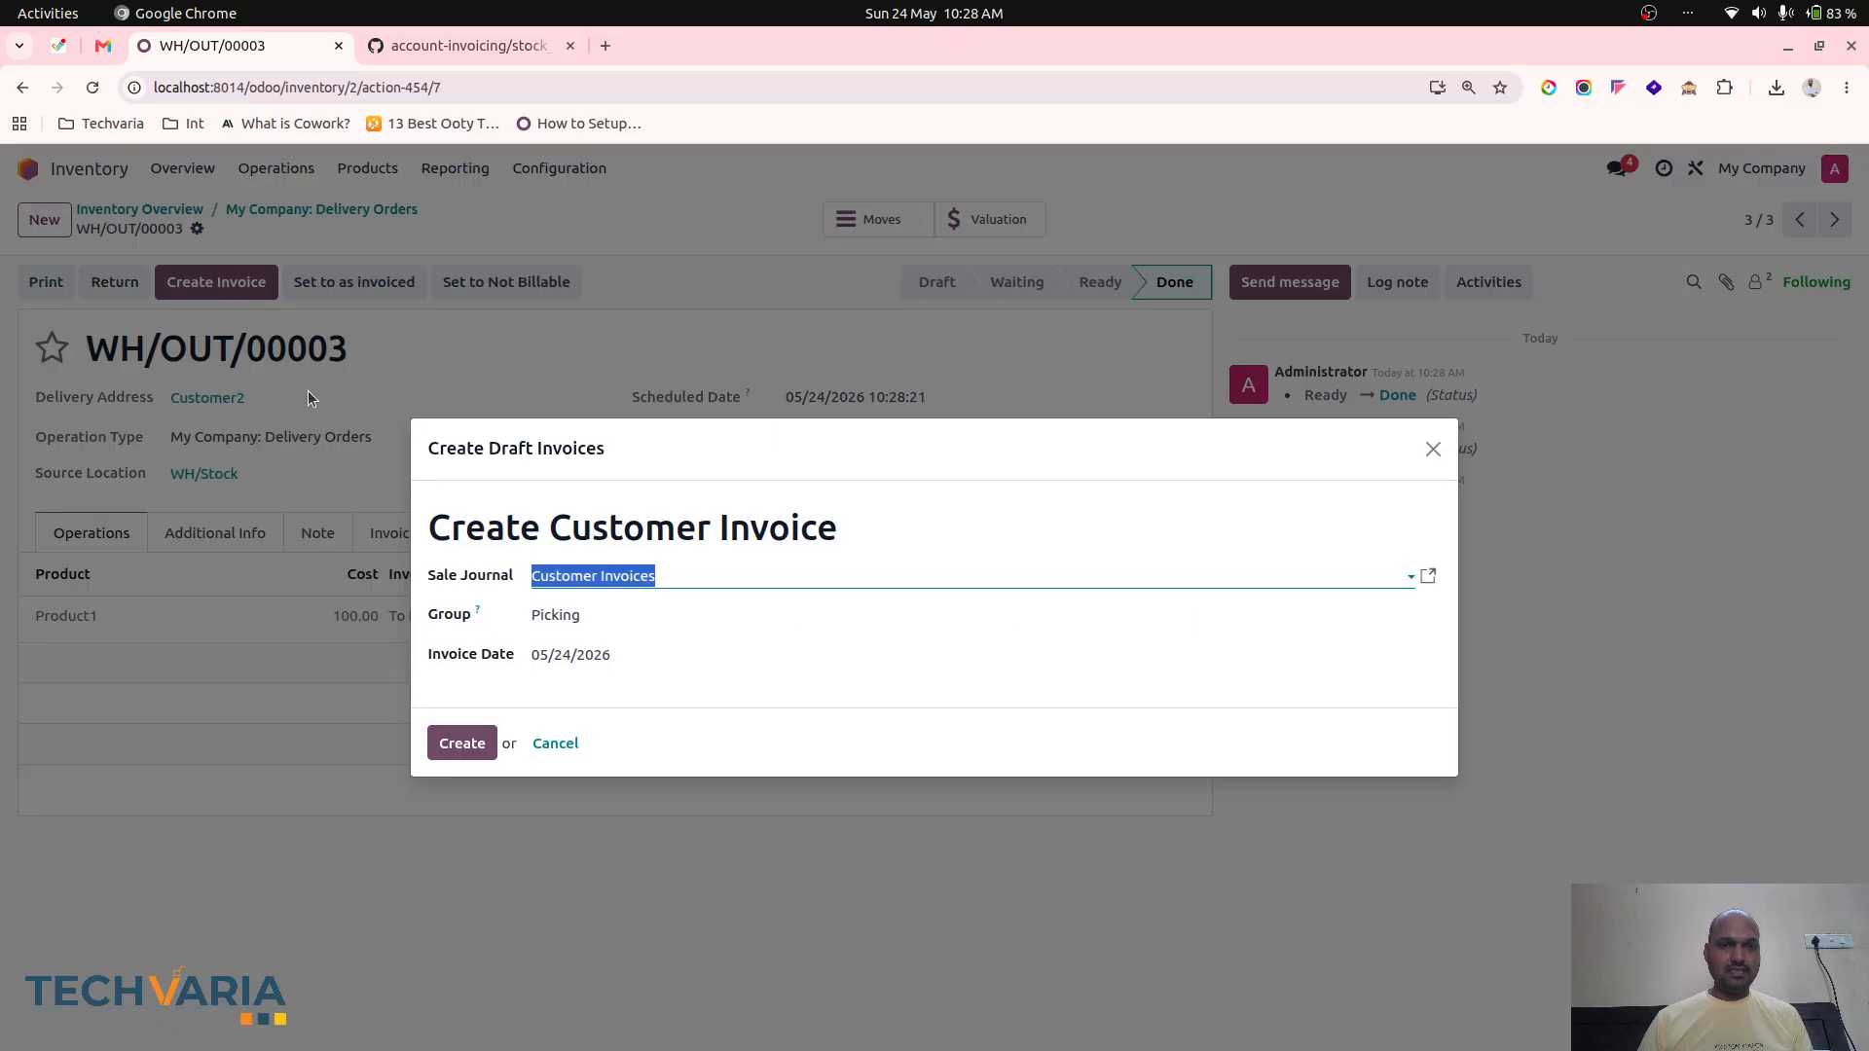
left_click(450, 742)
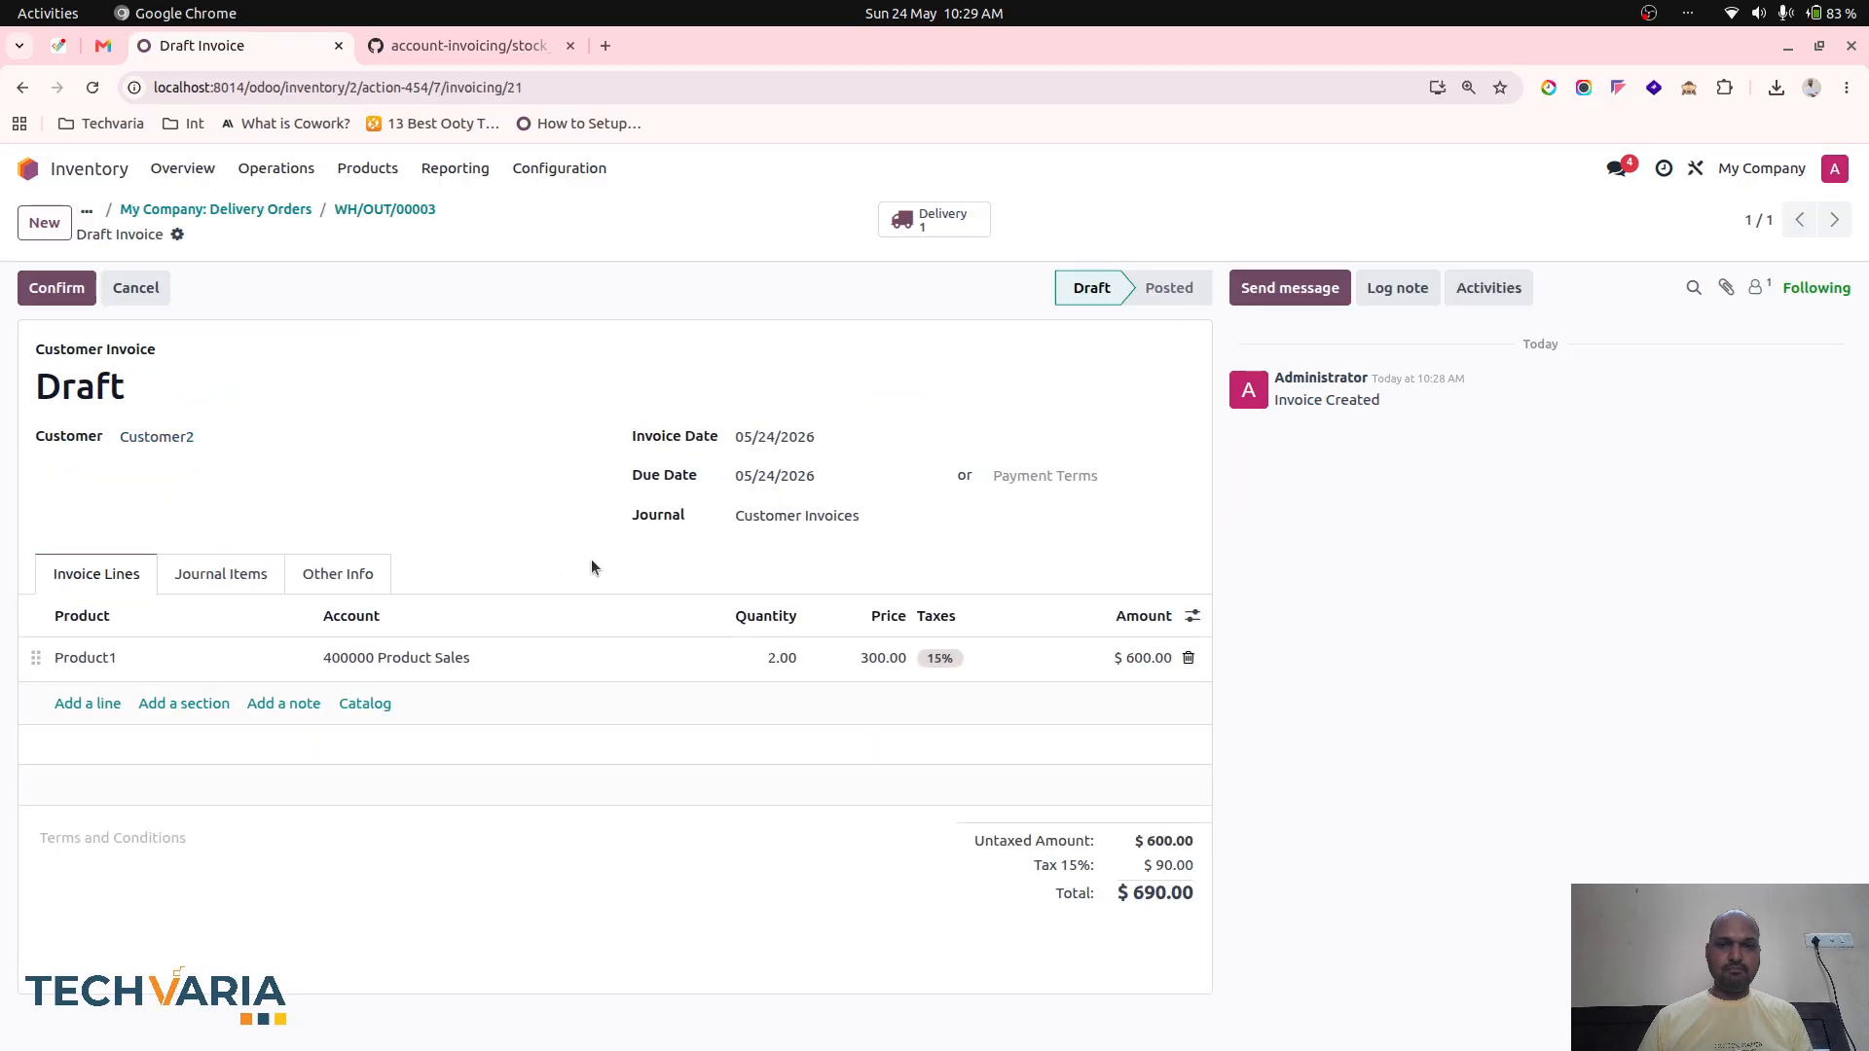
left_click(876, 658)
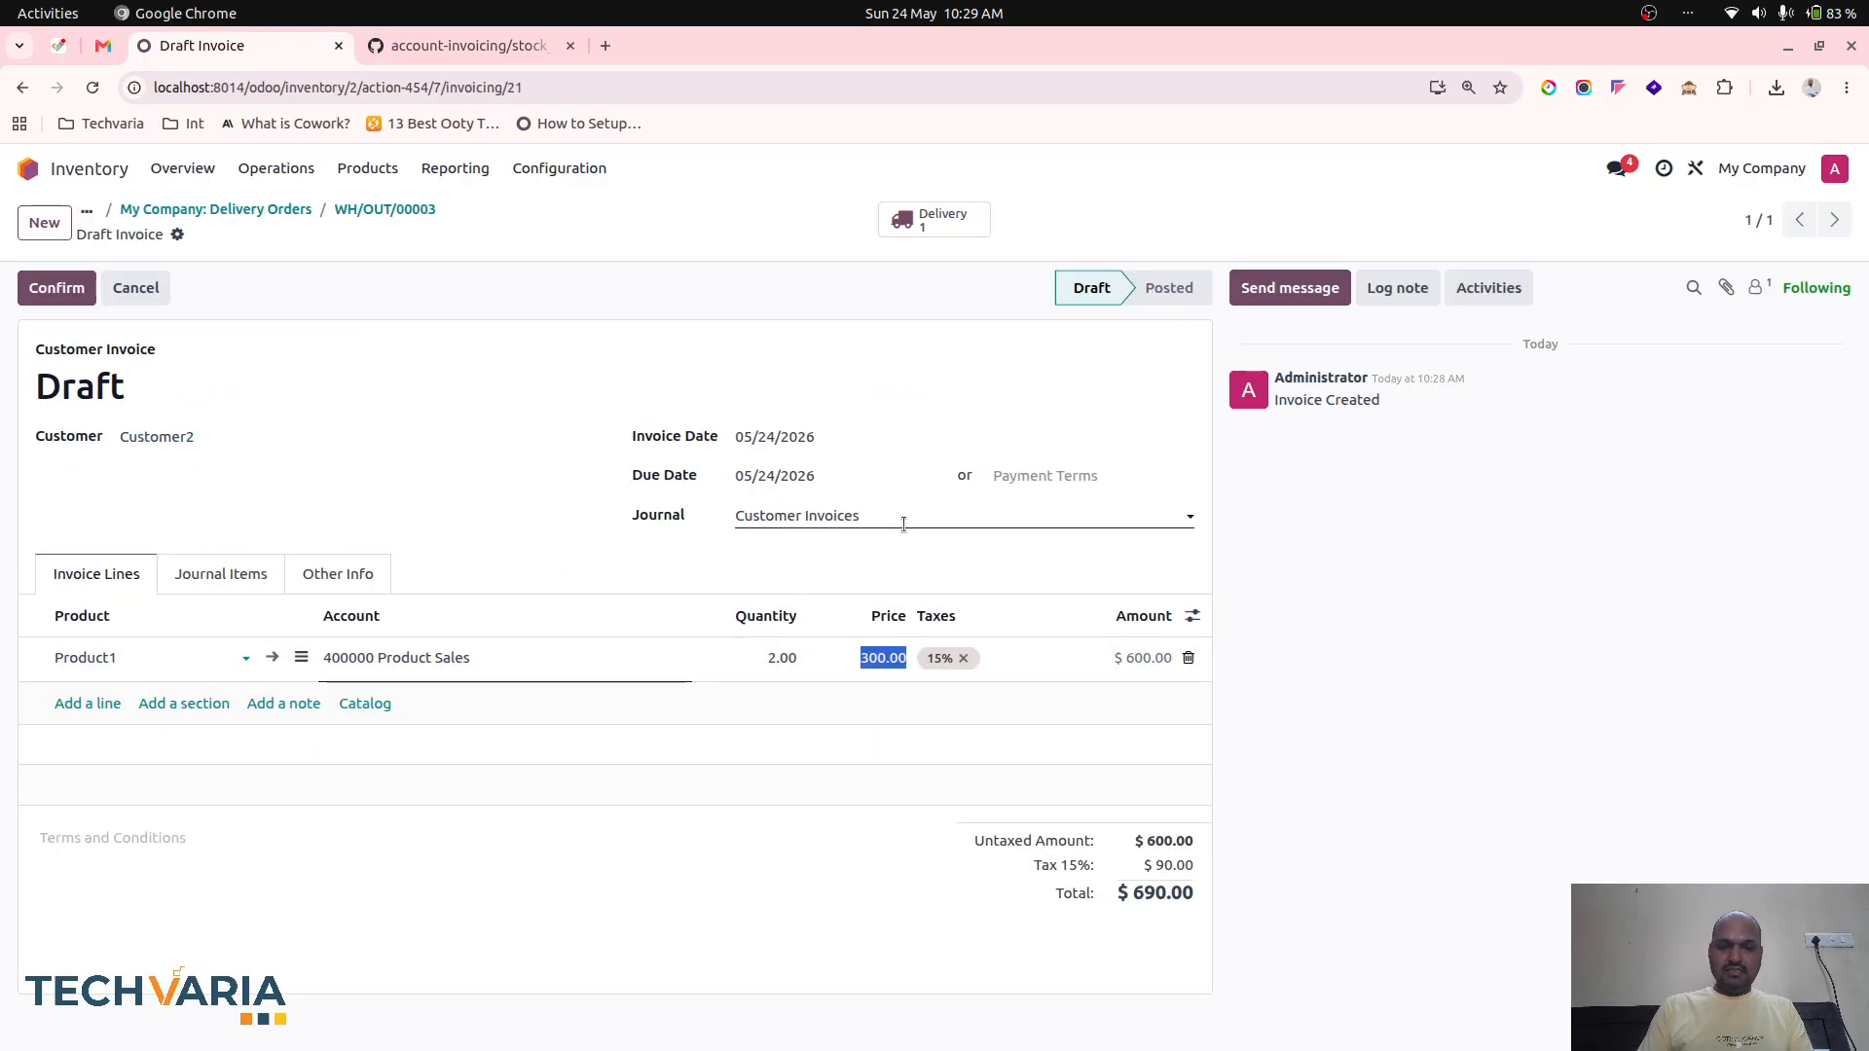
type("250")
left_click(845, 564)
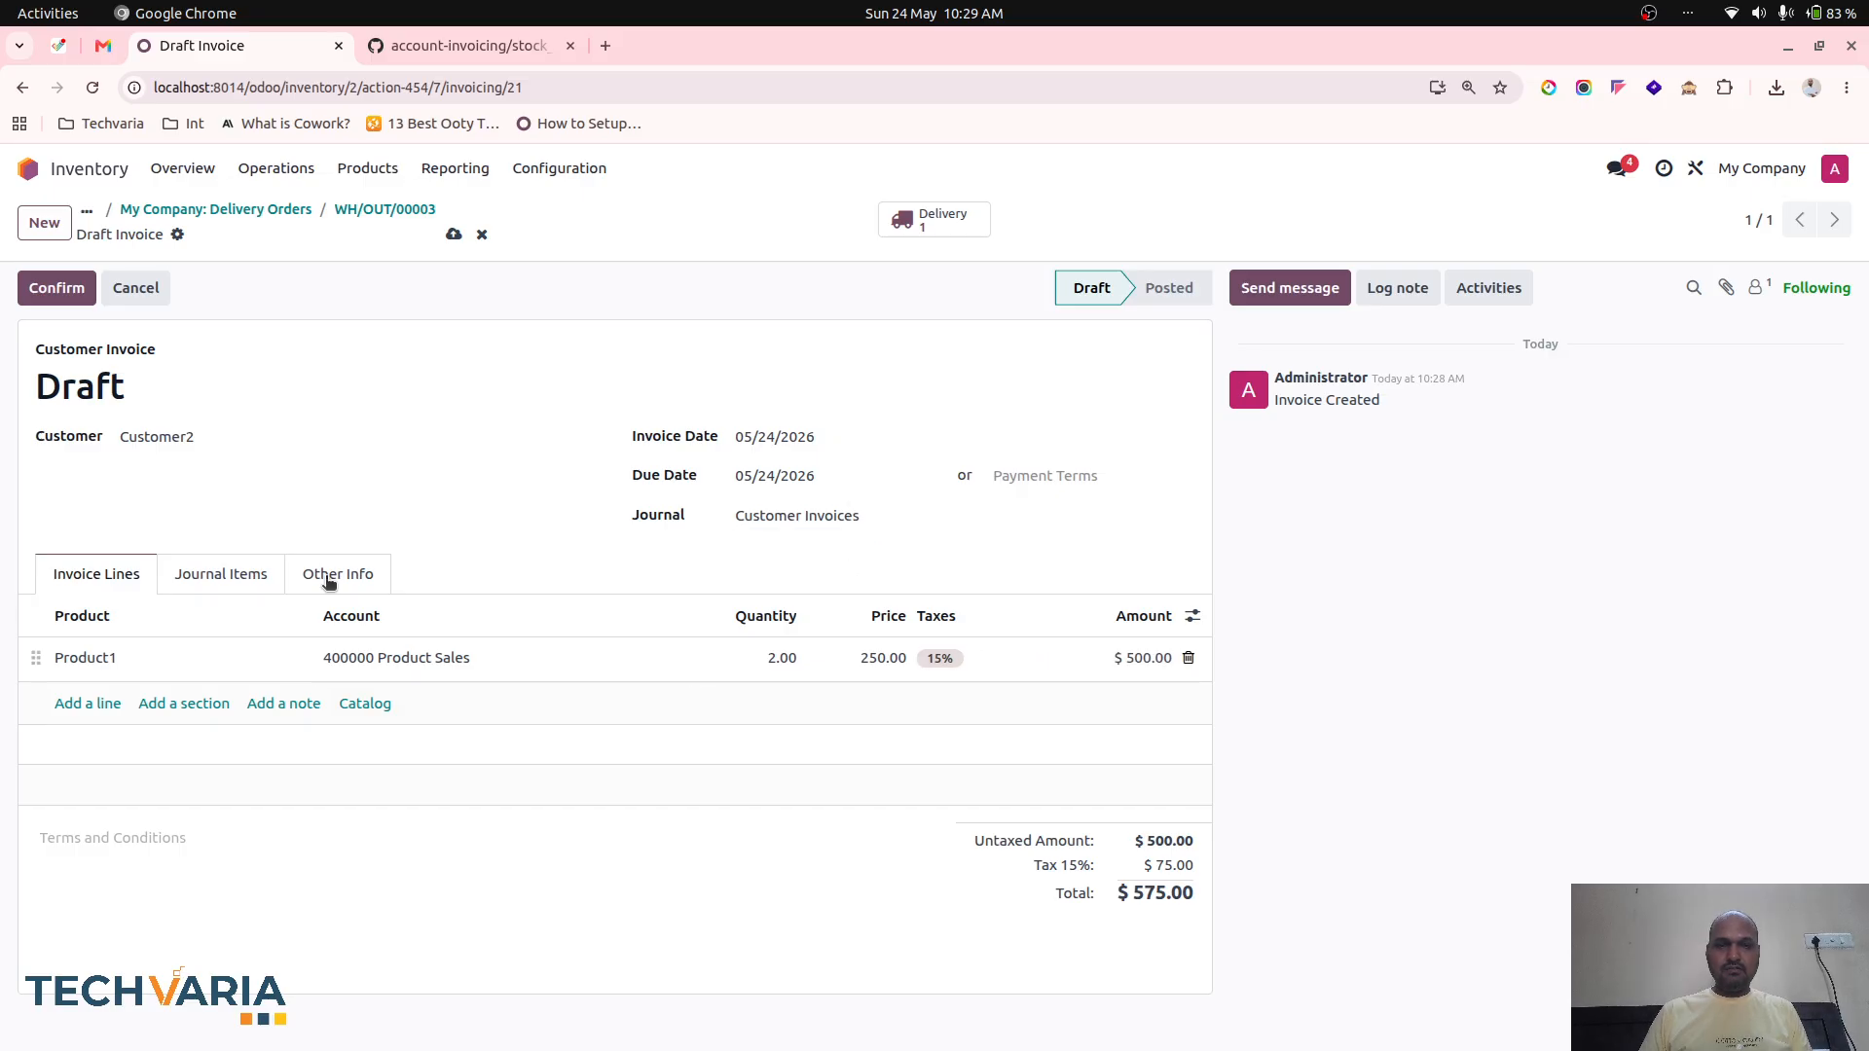
Review the customer invoice's journal items, confirm the invoice, and view its invoice lines
left_click(227, 574)
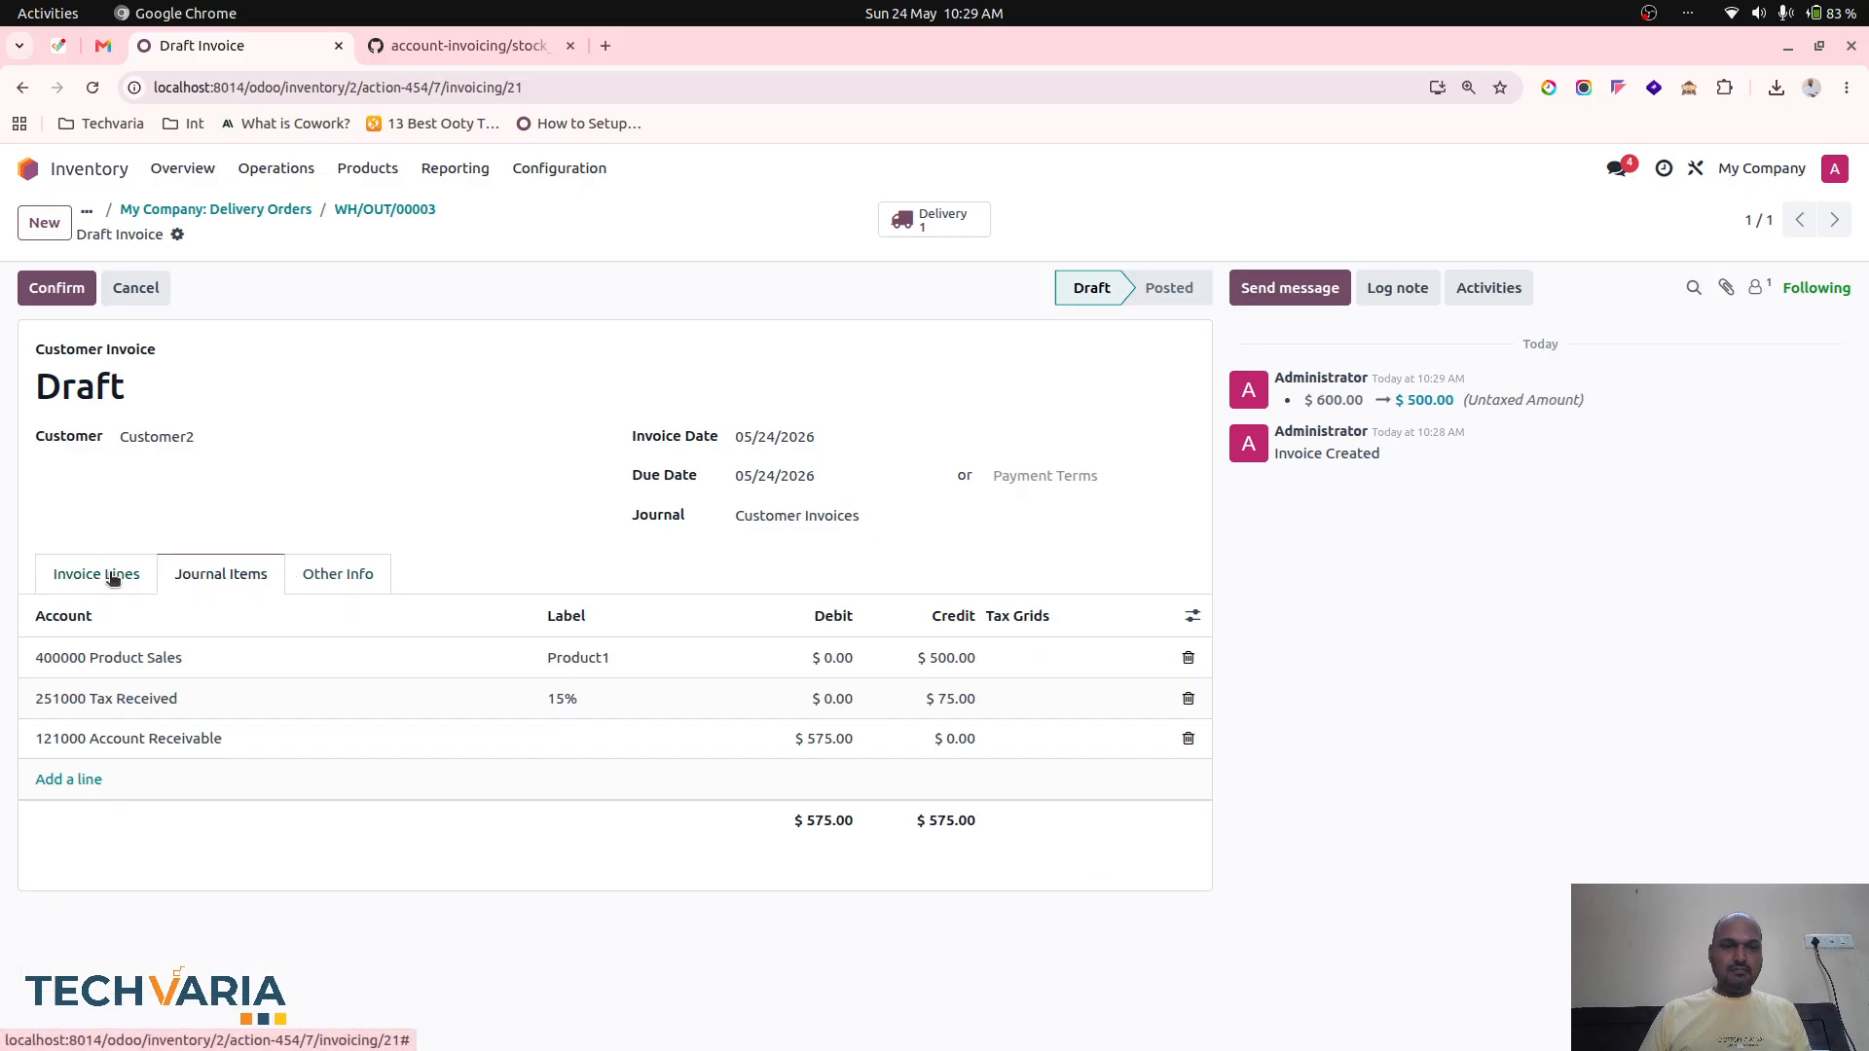
left_click(55, 288)
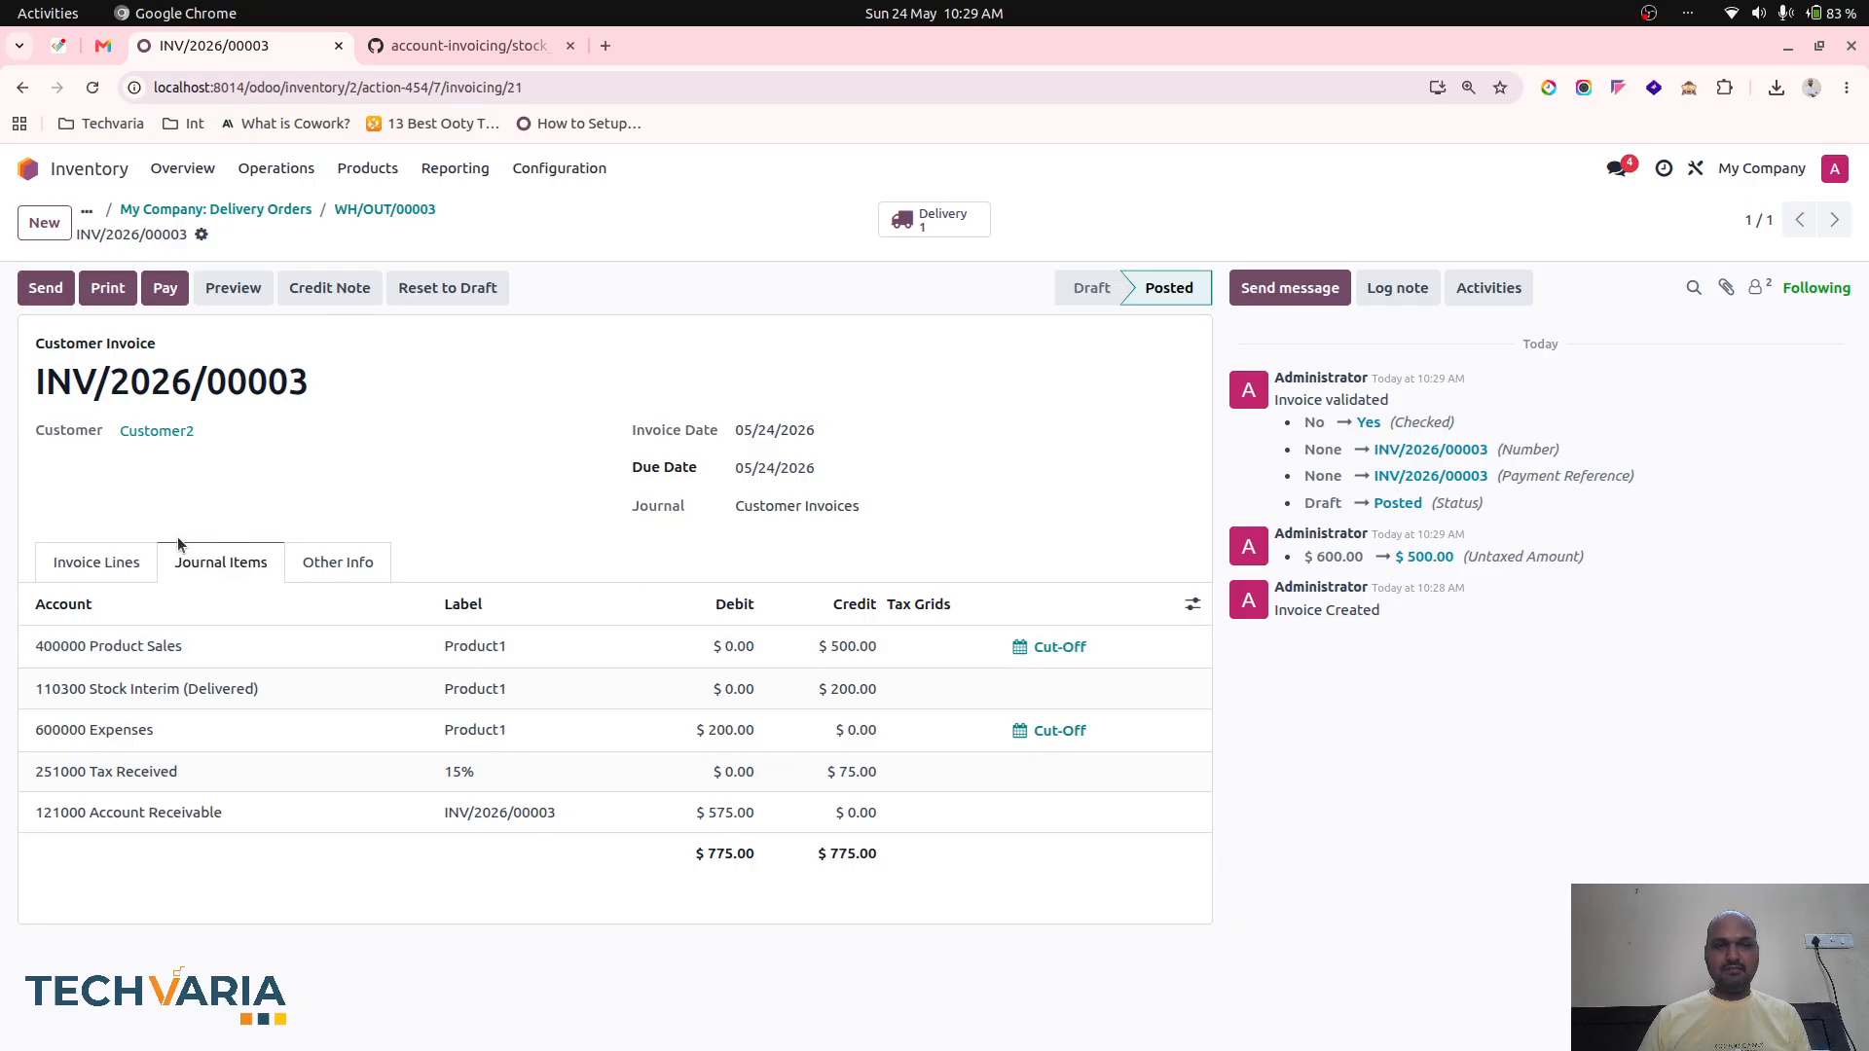
left_click(119, 554)
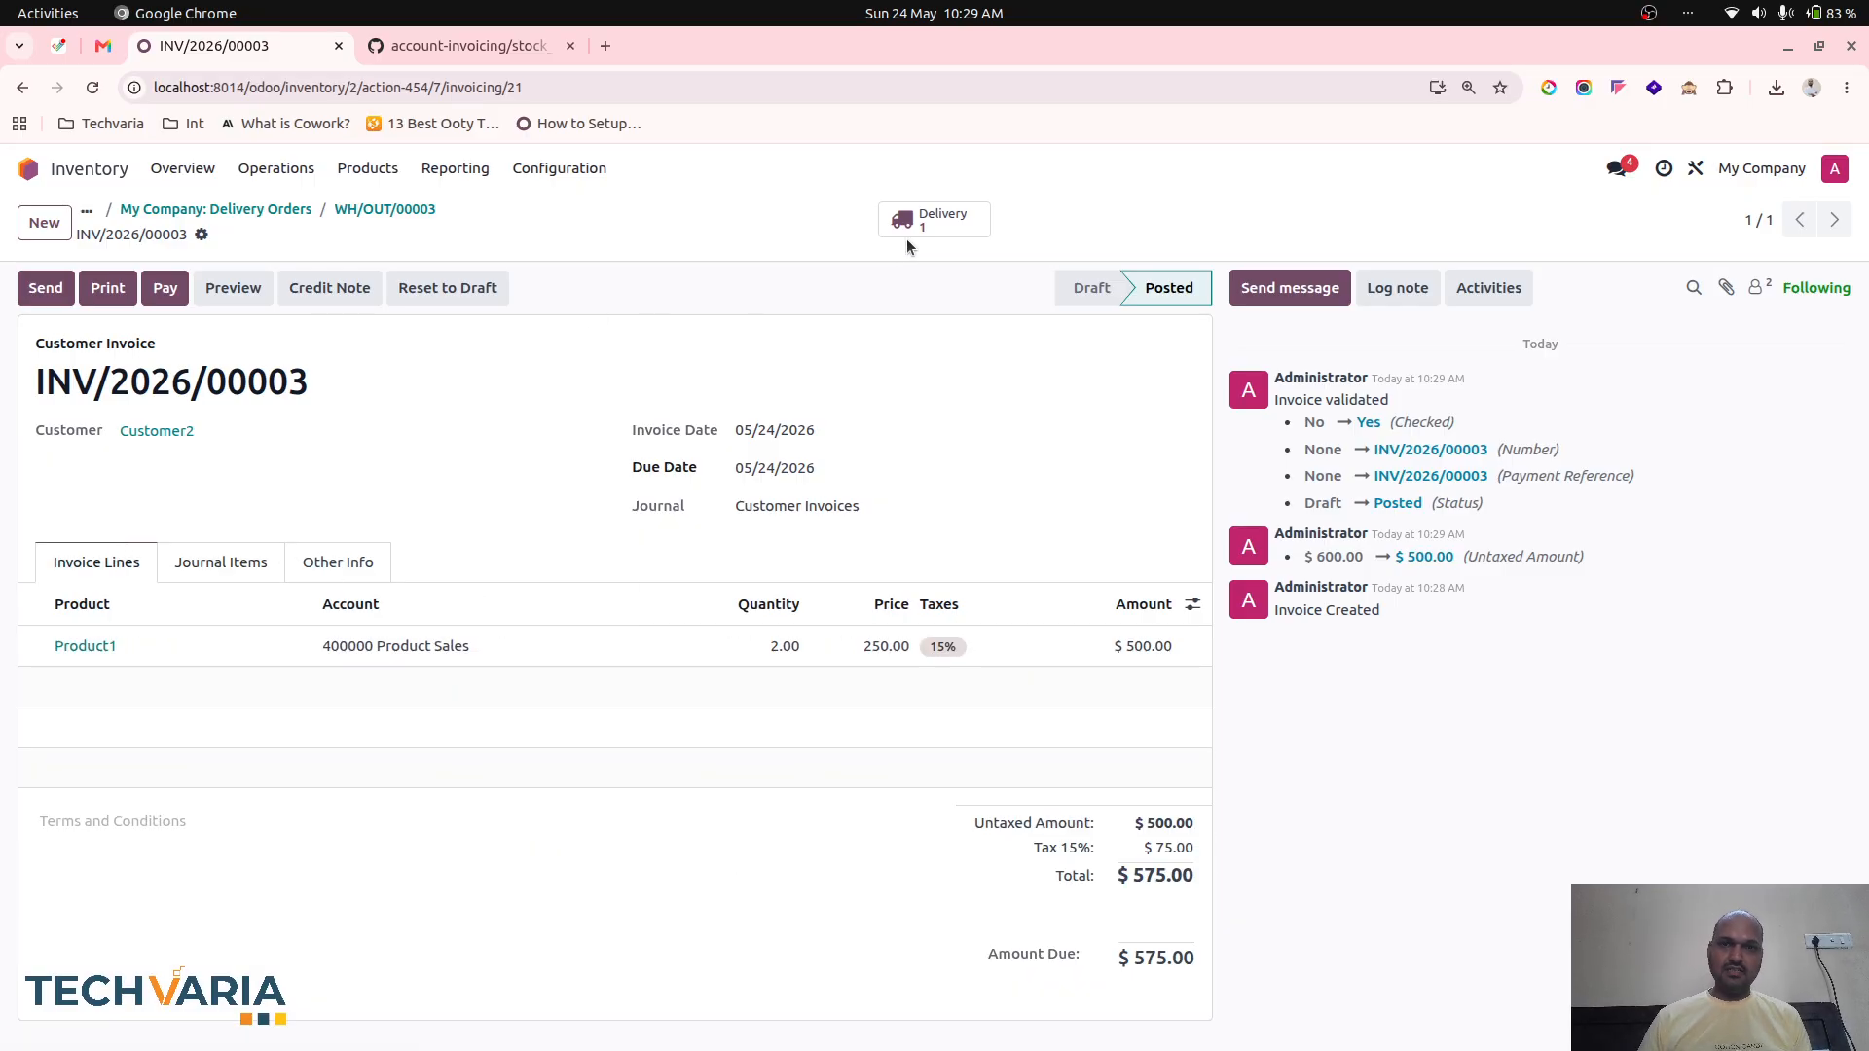
Open the Product1 record again from the Inventory products to review its on-hand stock and pricing after the delivery
left_click(39, 170)
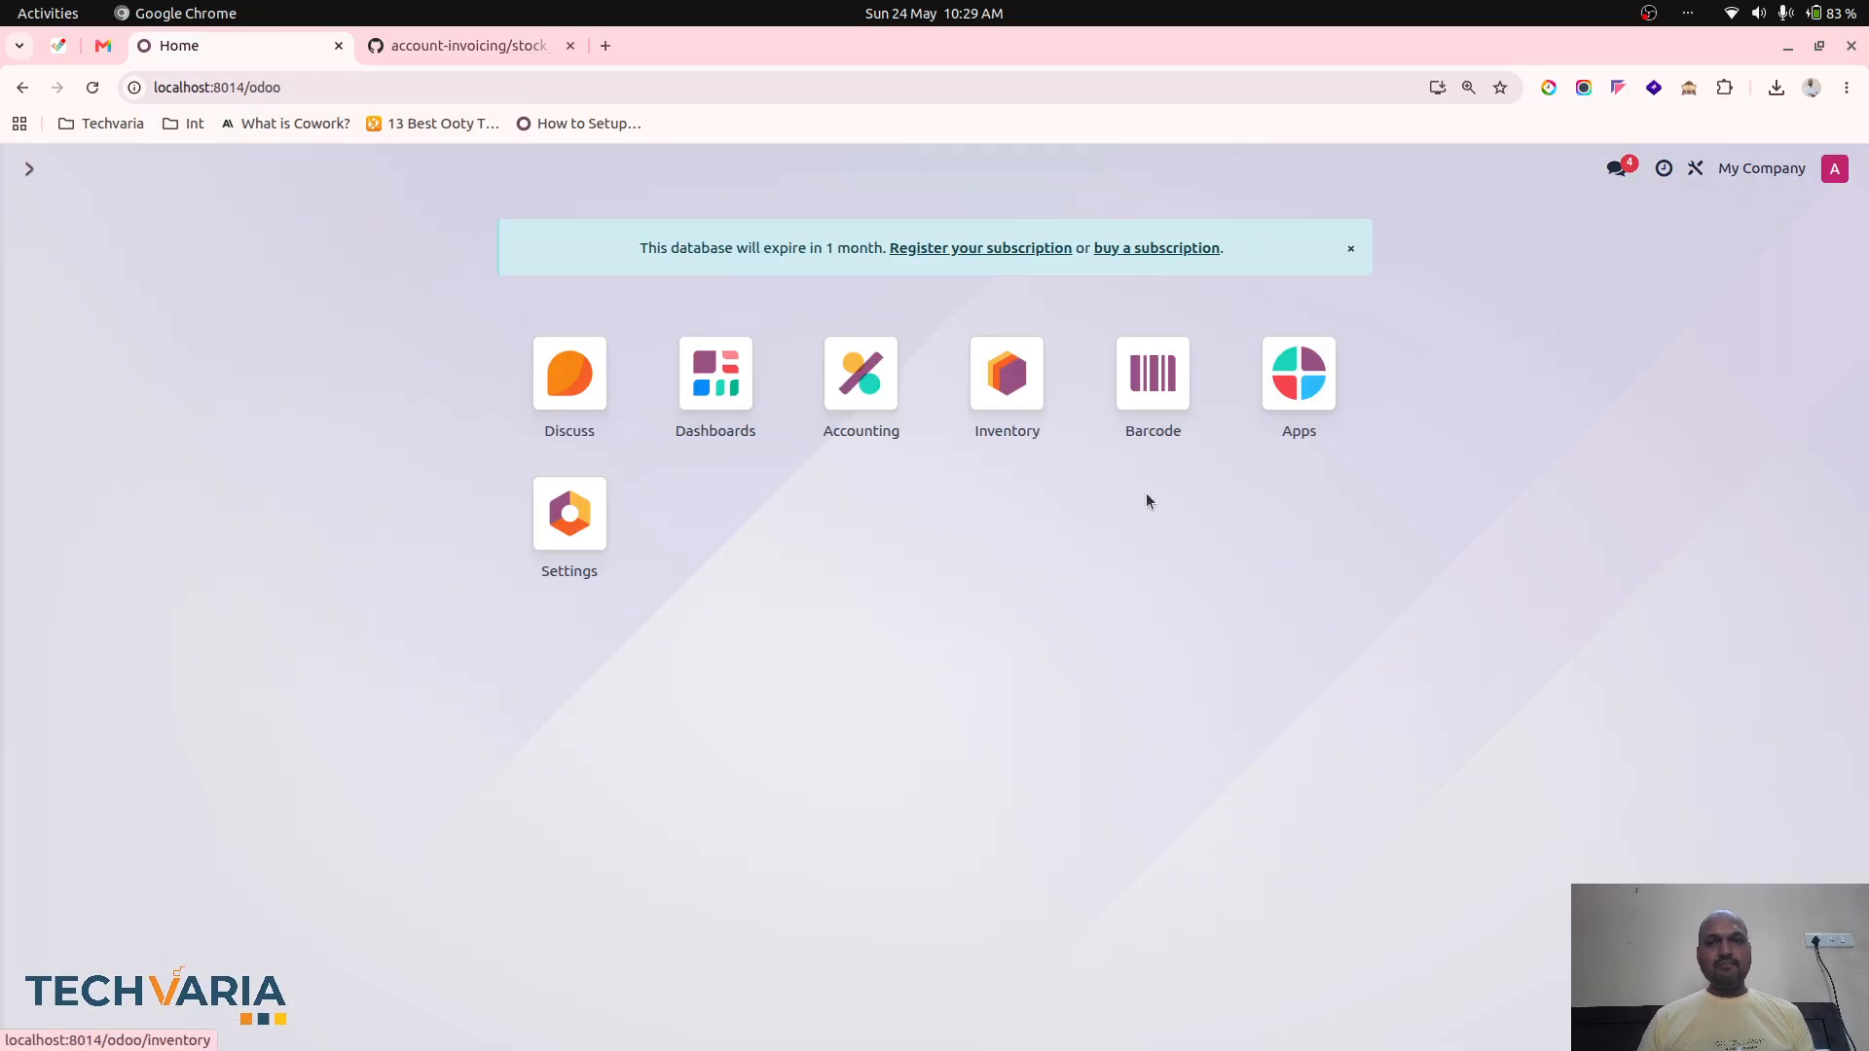
left_click(1018, 429)
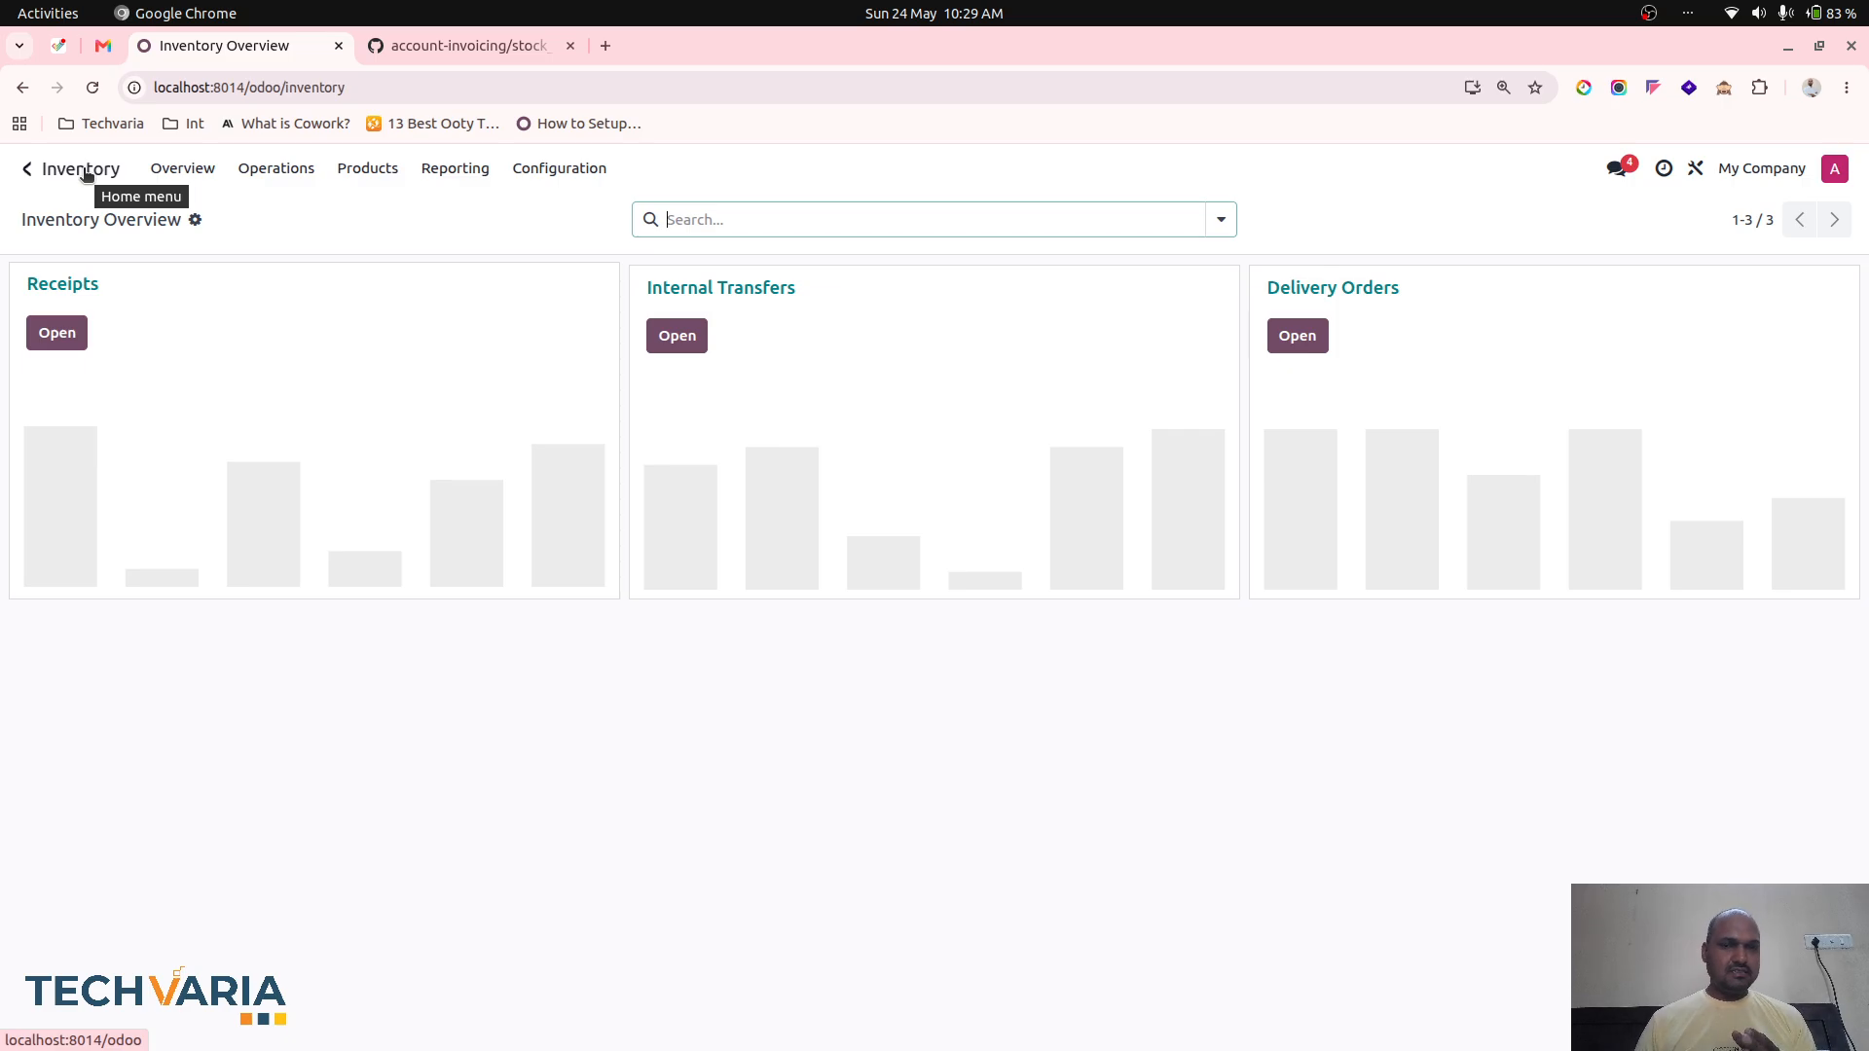
left_click(85, 171)
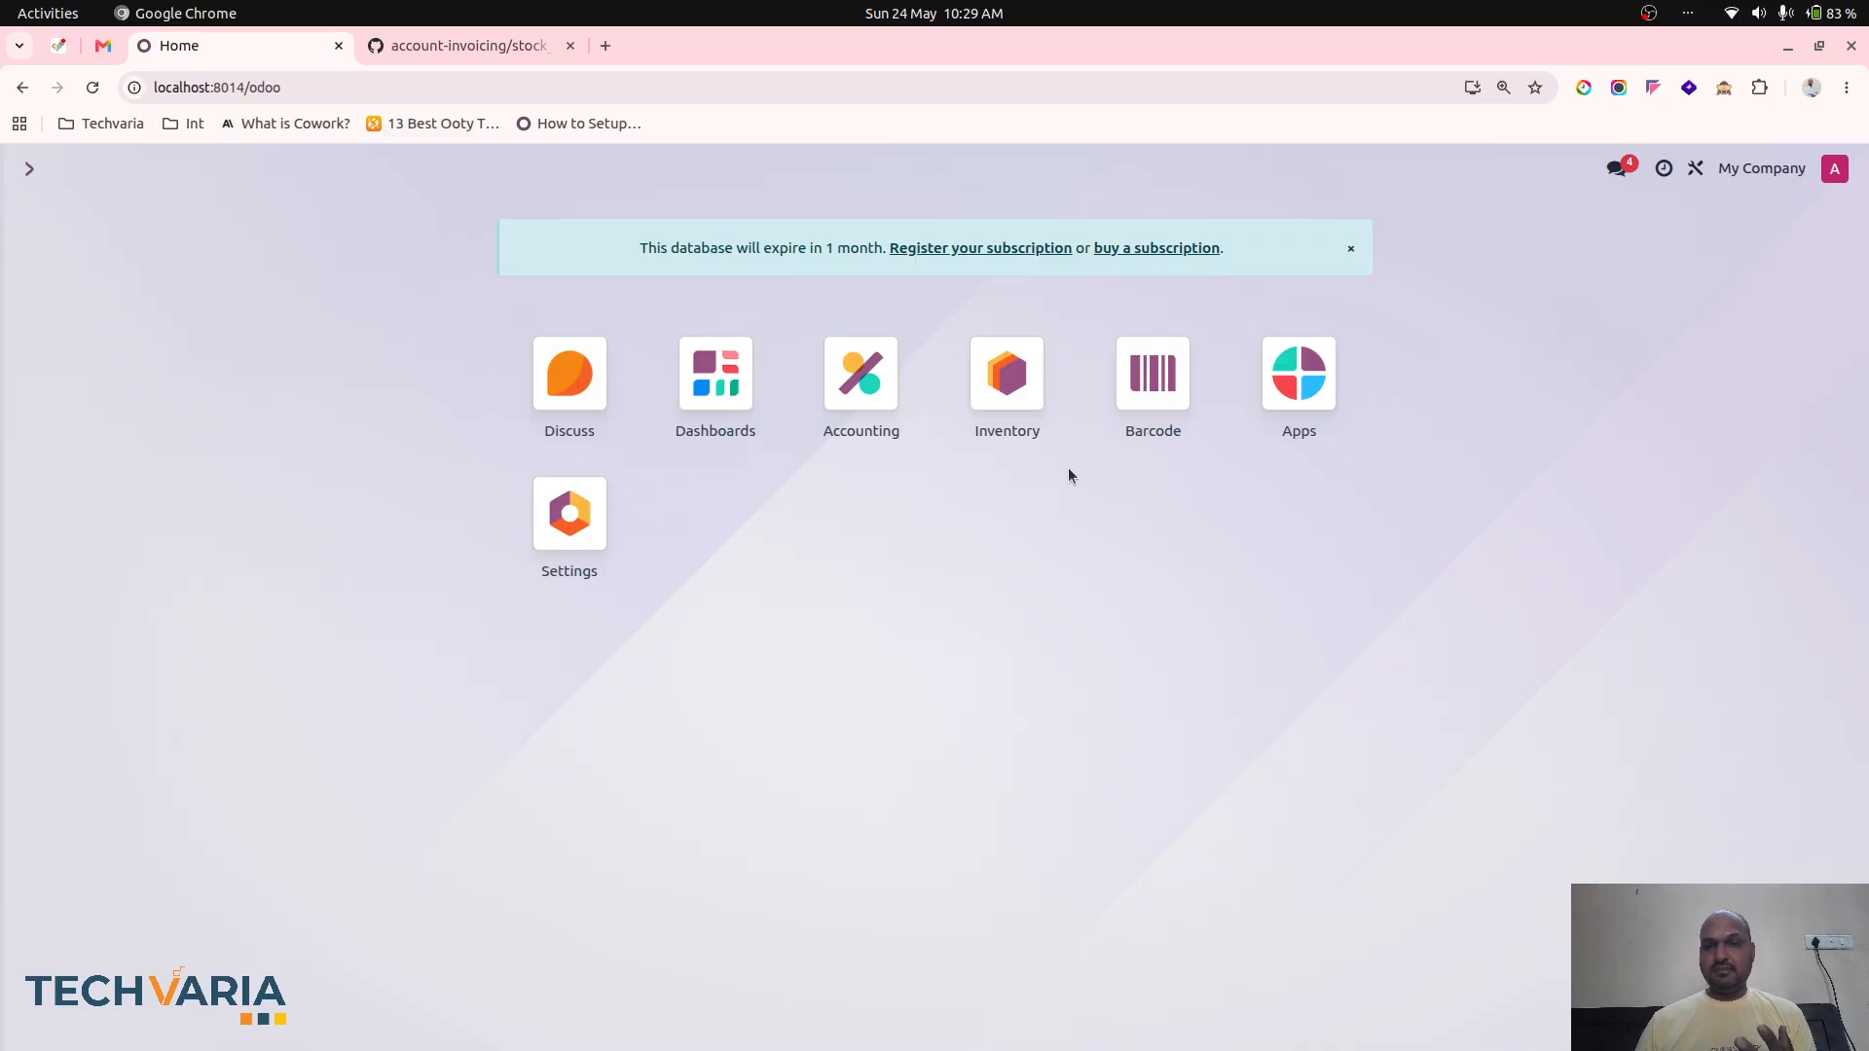
left_click(1027, 418)
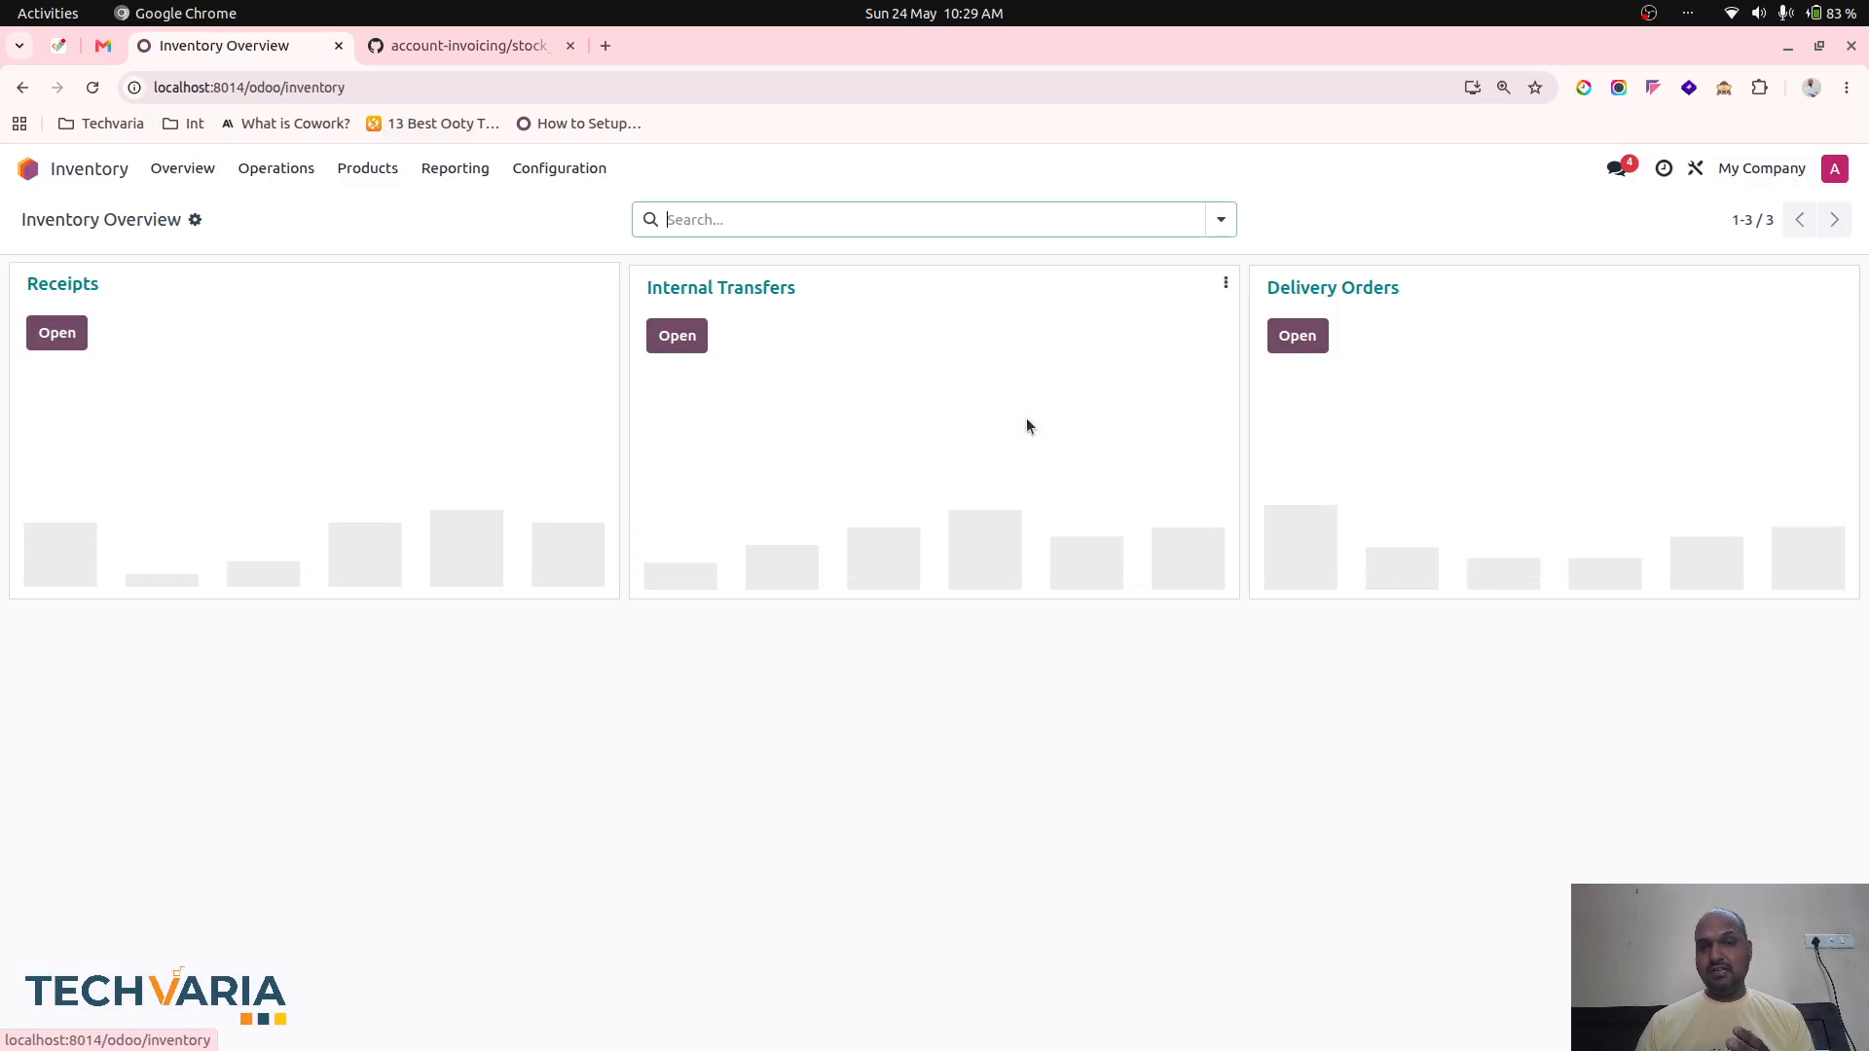
left_click(389, 174)
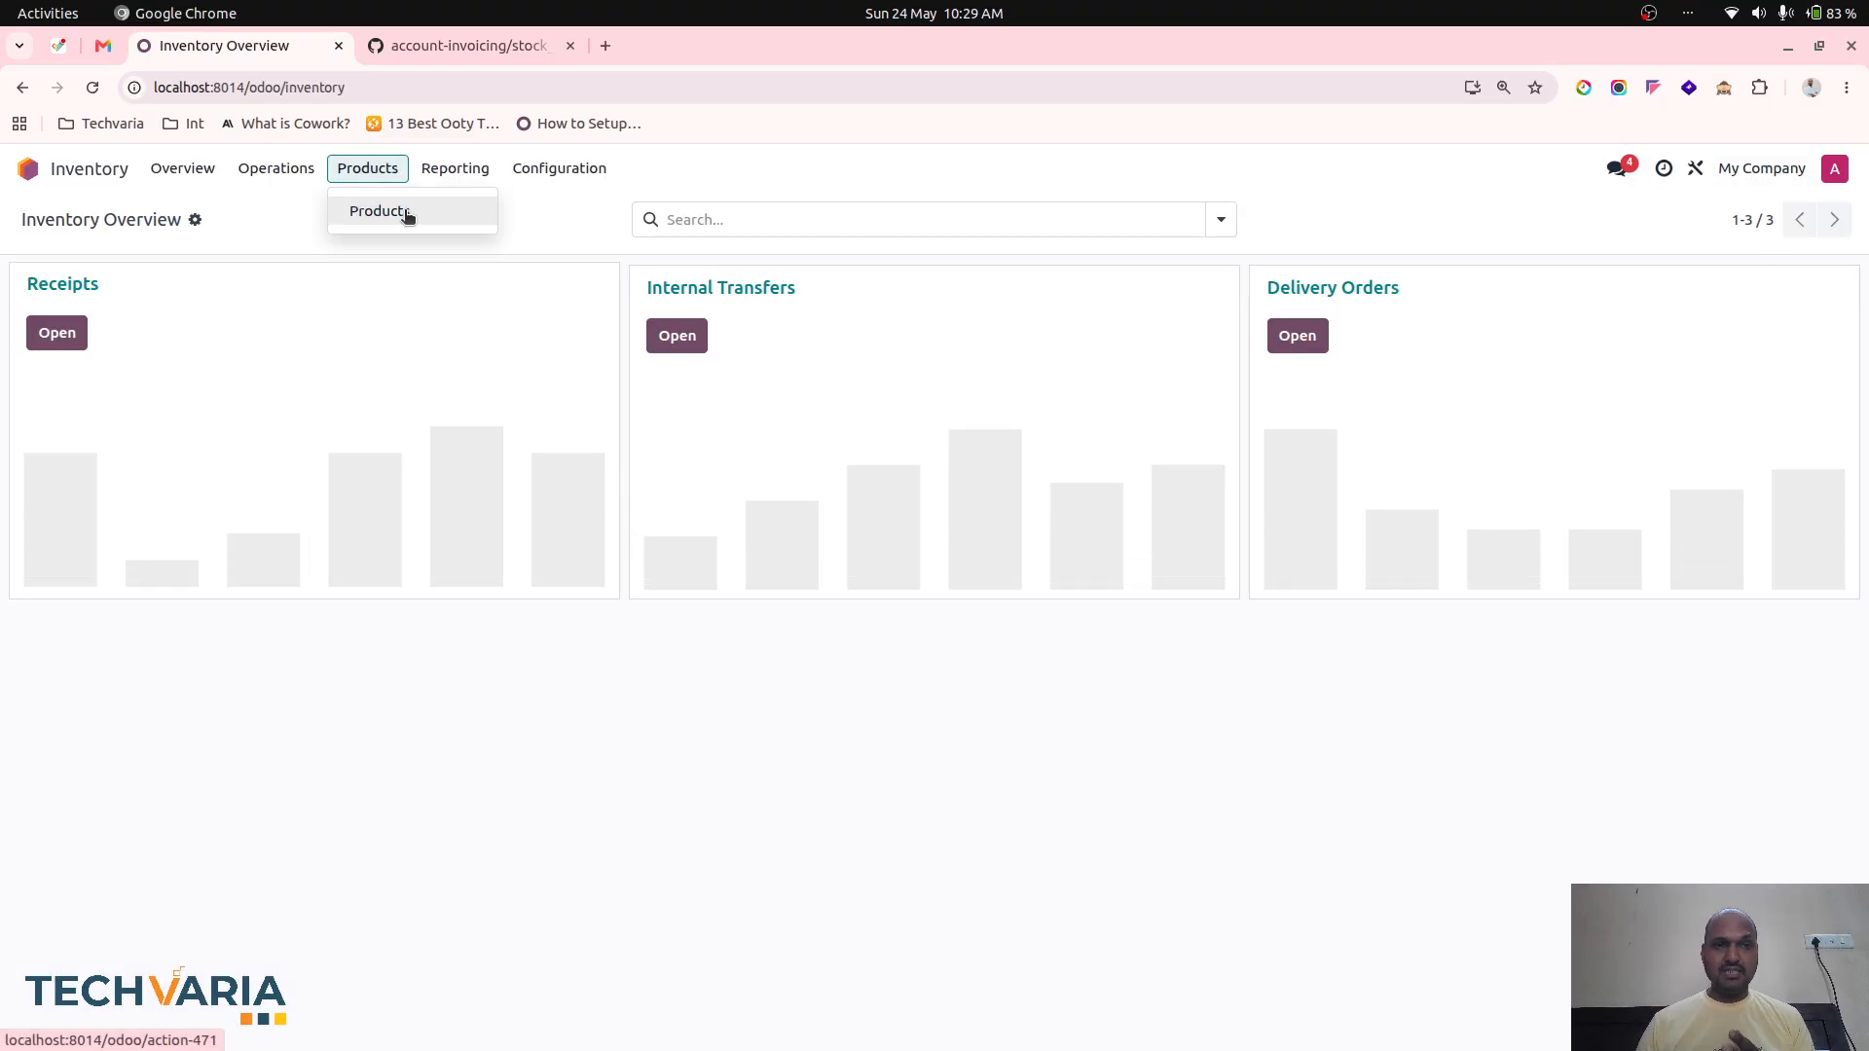
left_click(405, 211)
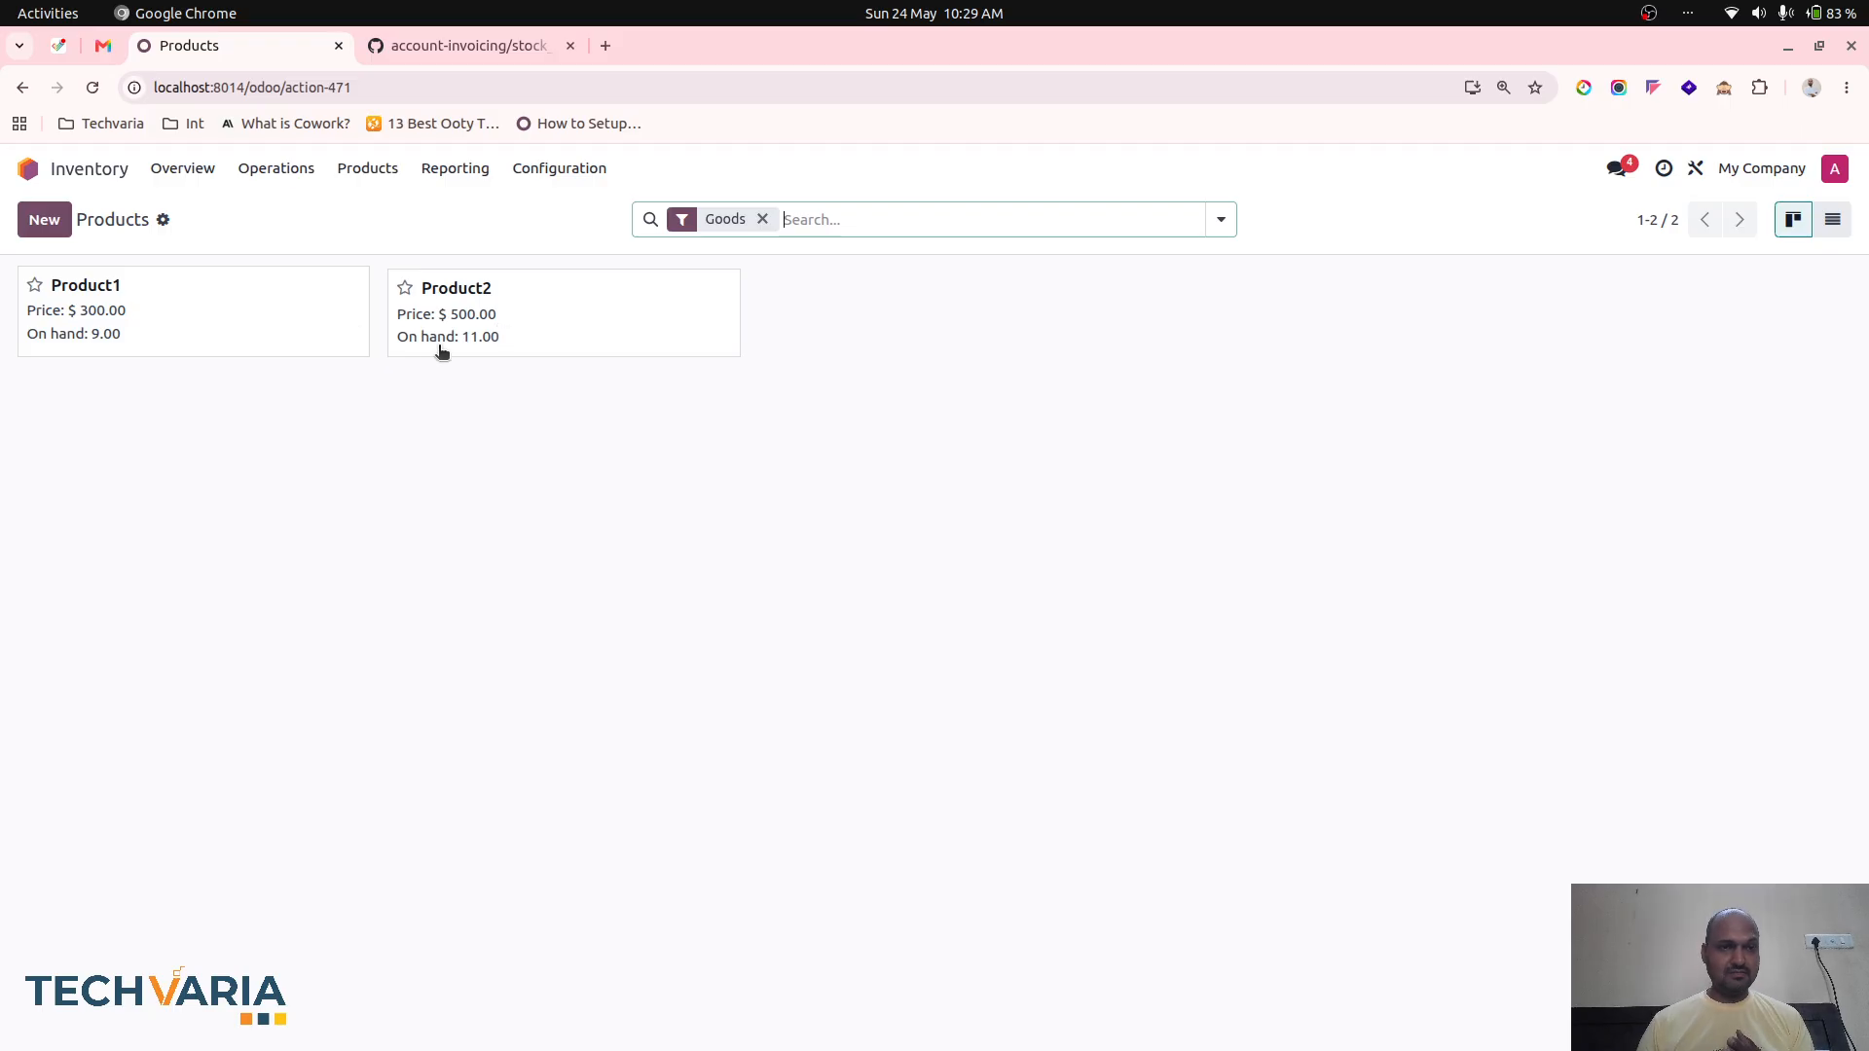
left_click(304, 342)
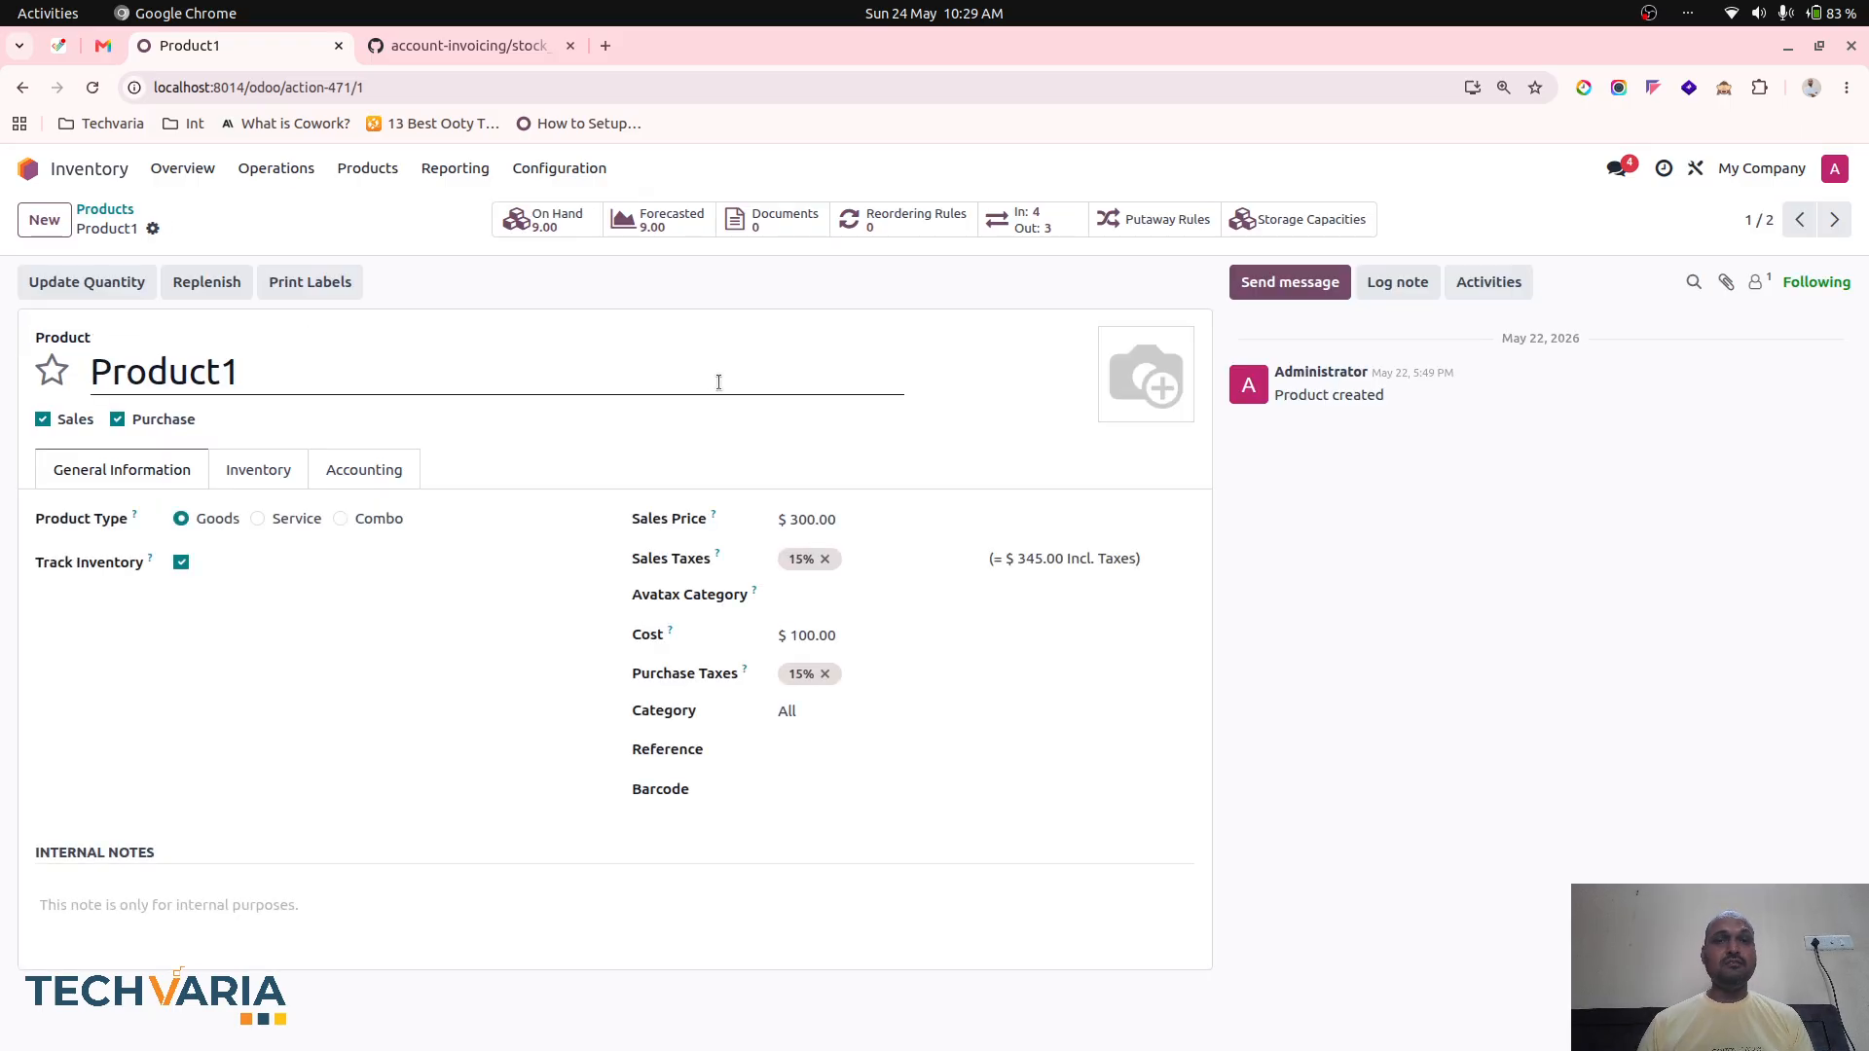
Switch to the stock_picking_invoicing module page on GitHub and close the in-page search
left_click(507, 46)
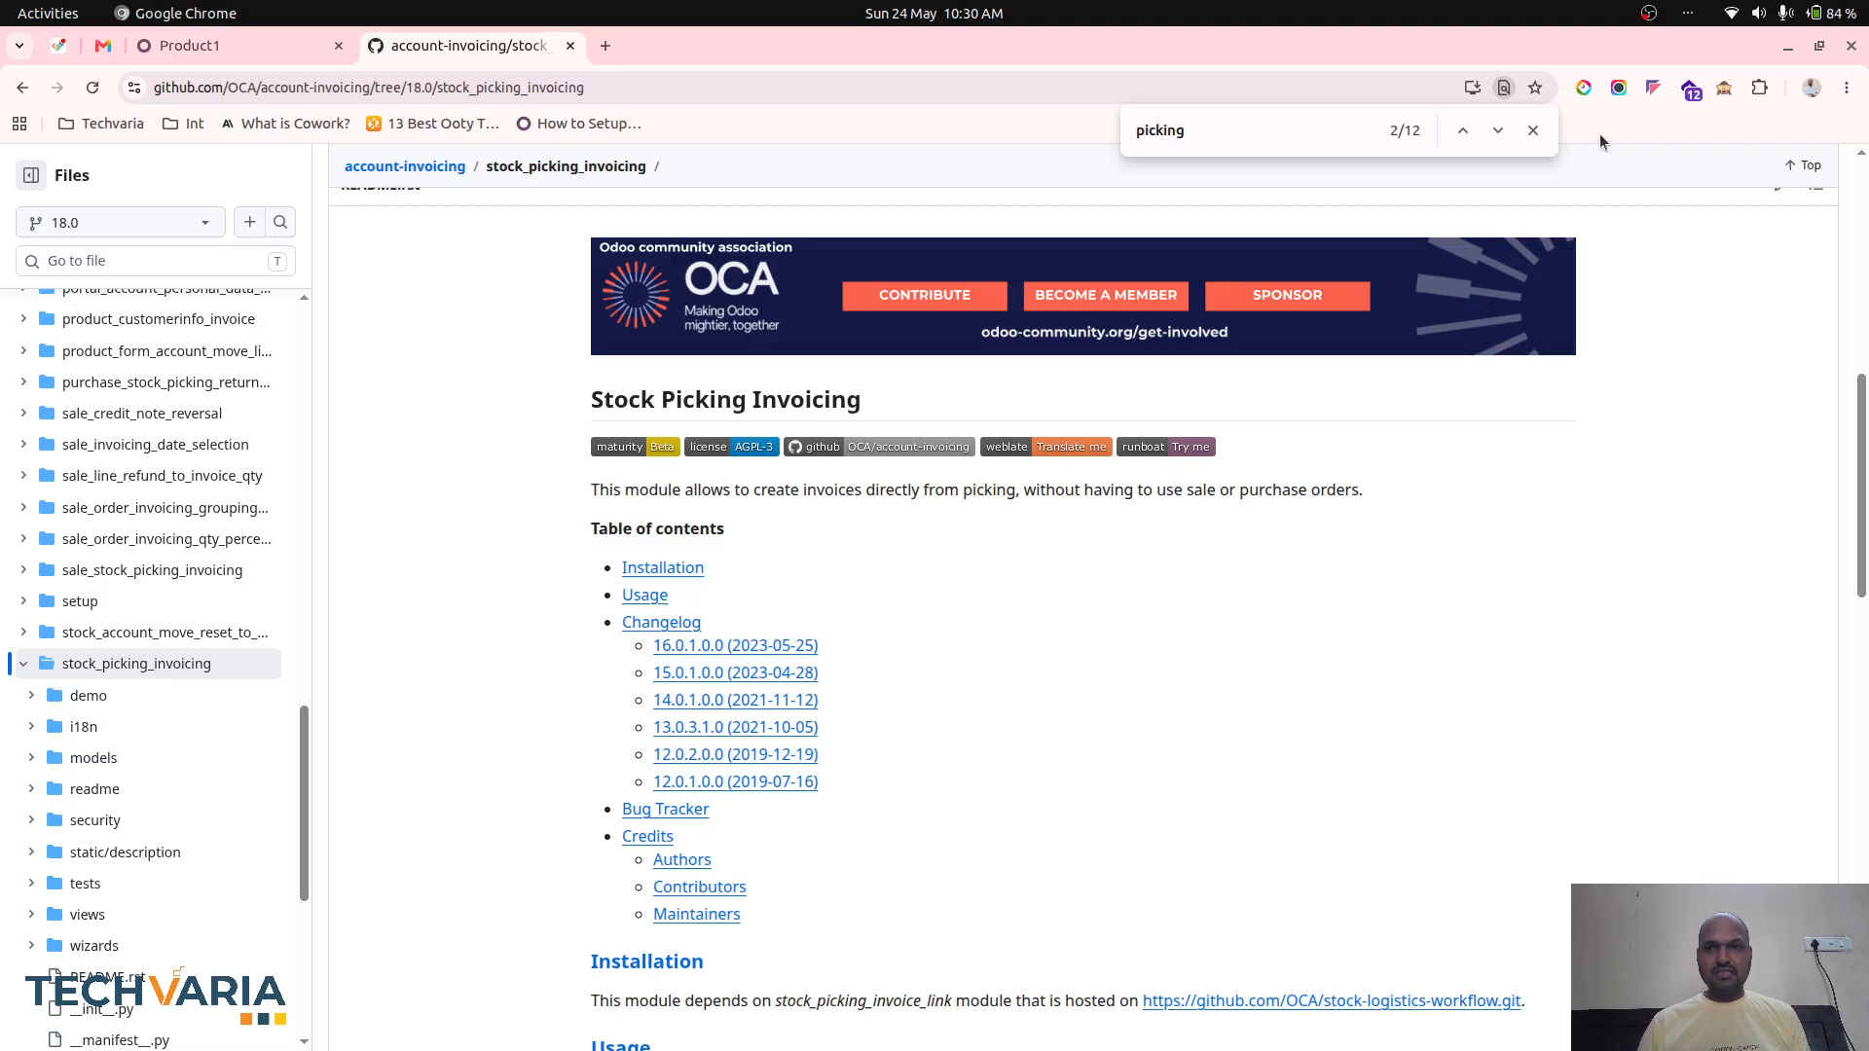
left_click(1533, 131)
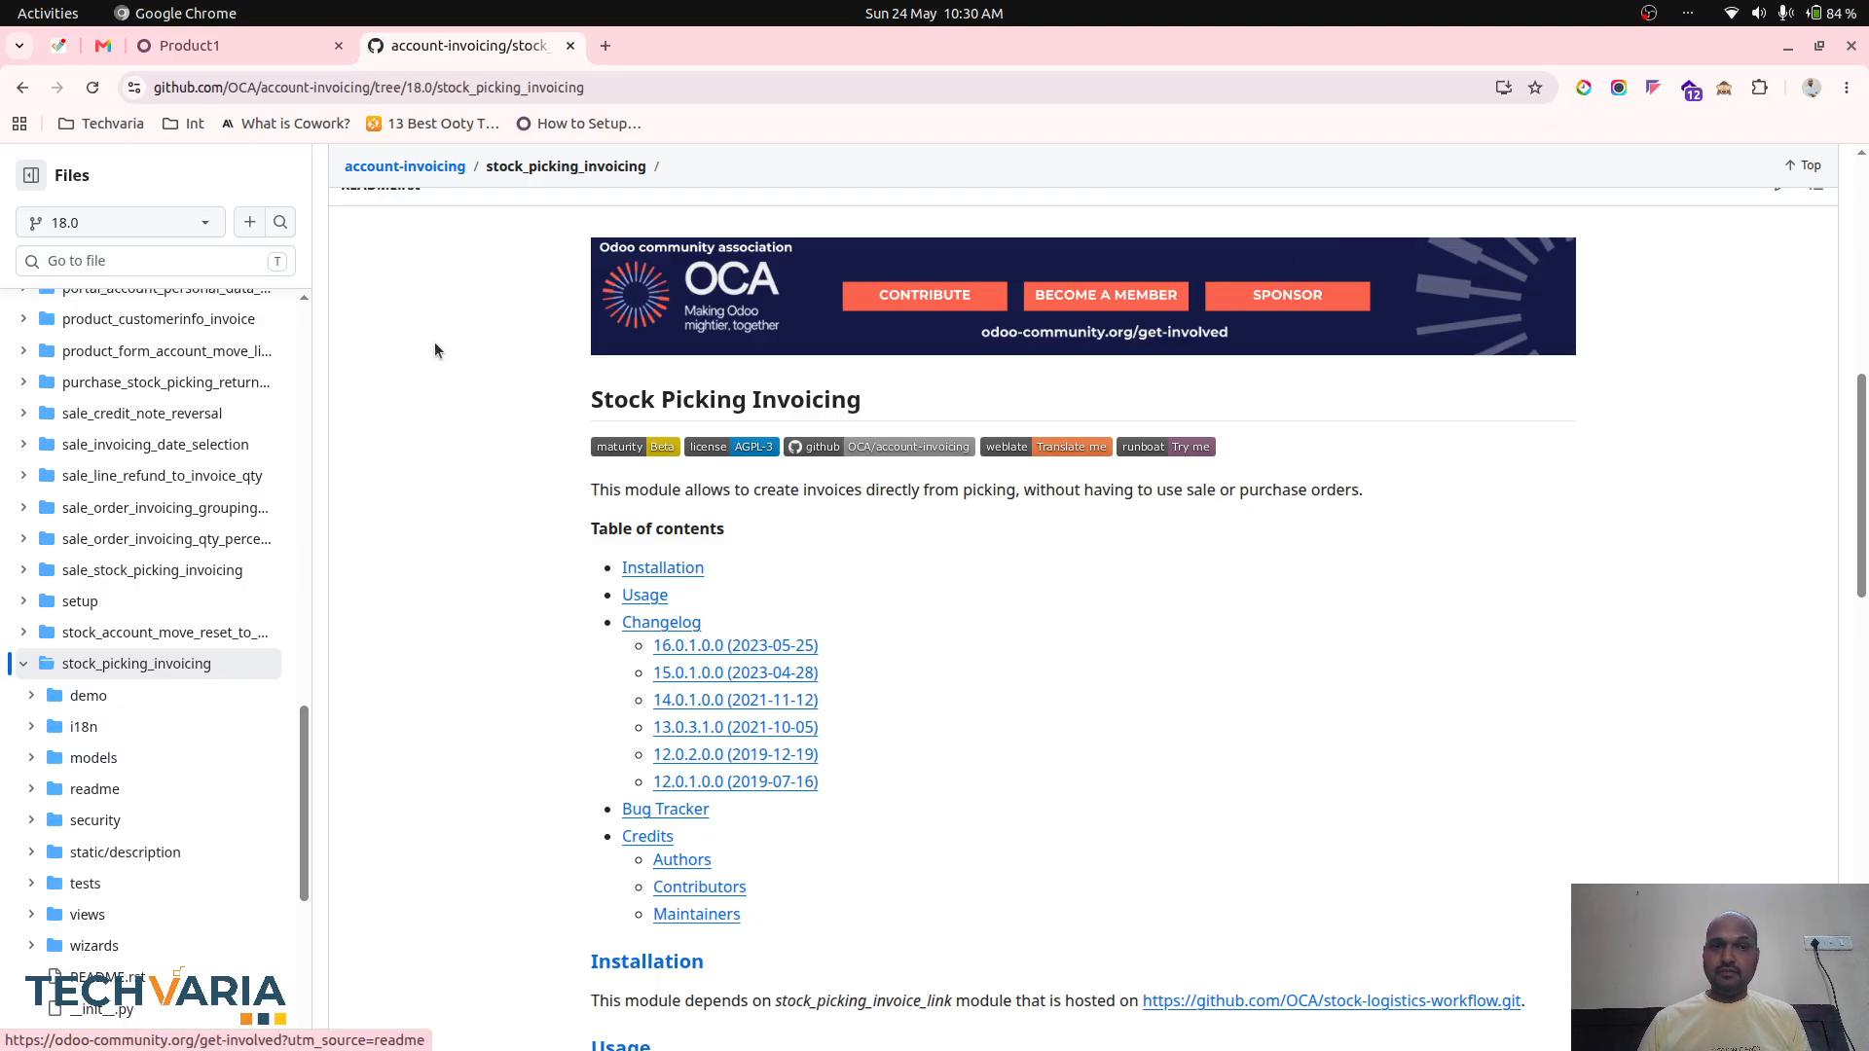